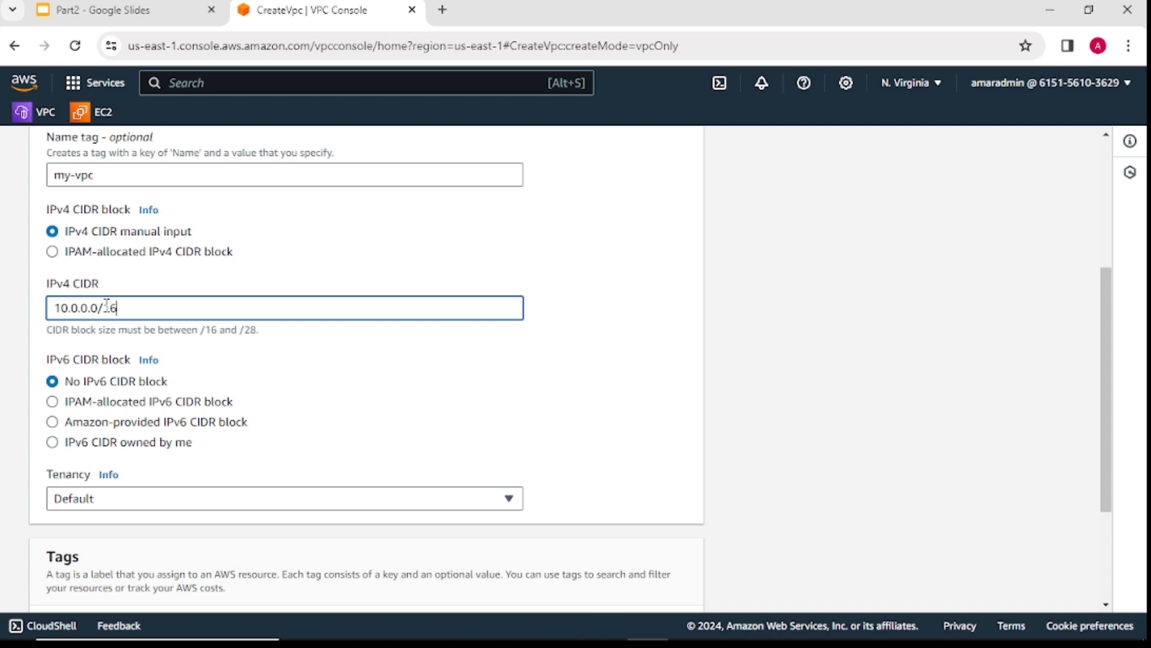
# Create the my-vpc VPC with the 10.0.0.0/16 IPv4 CIDR, no IPv6 block and default tenancy.
pyautogui.click(270, 419)
pyautogui.scroll(-1, 270, 419)
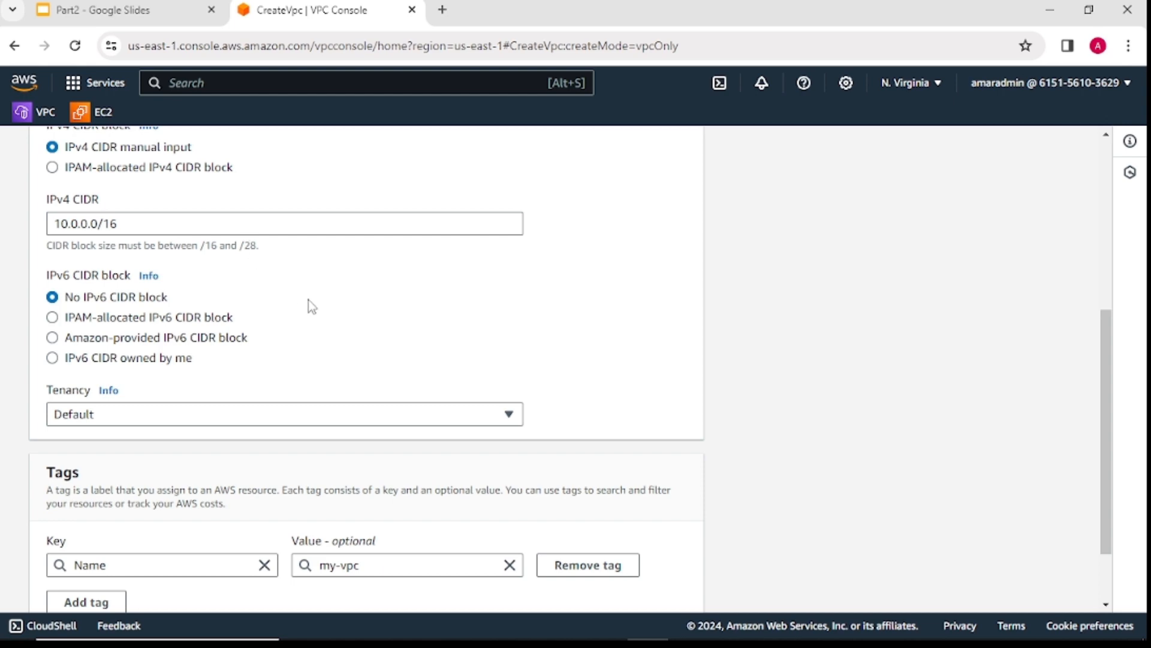
pyautogui.scroll(-2, 308, 300)
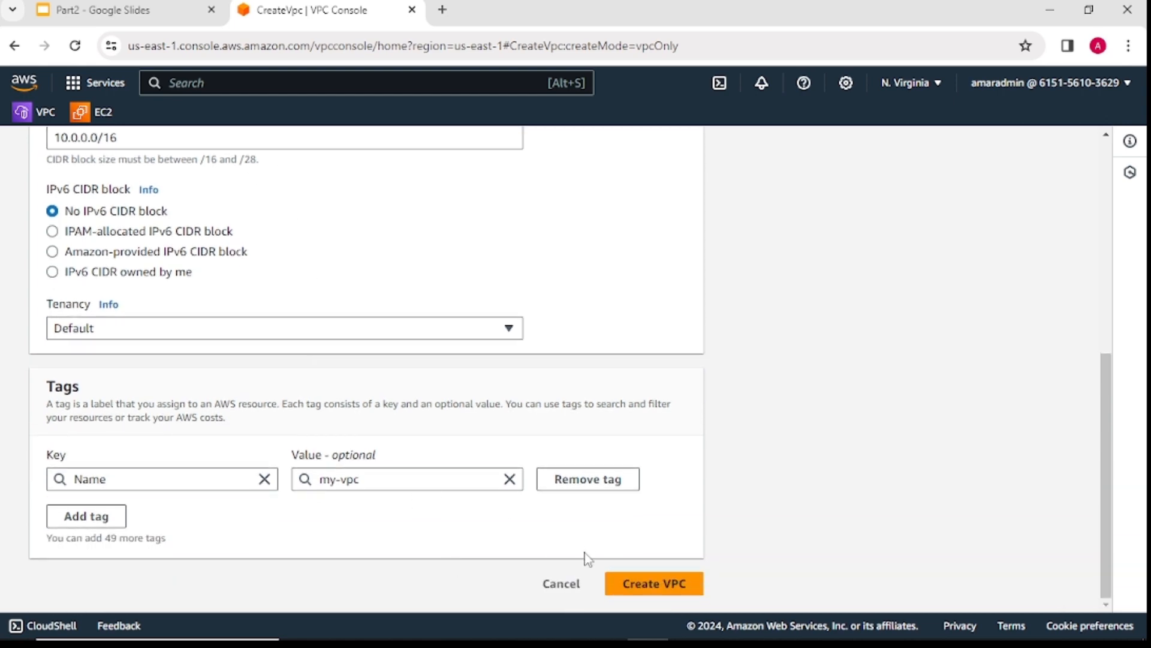
pyautogui.scroll(4, 570, 555)
pyautogui.scroll(-4, 690, 569)
pyautogui.click(674, 577)
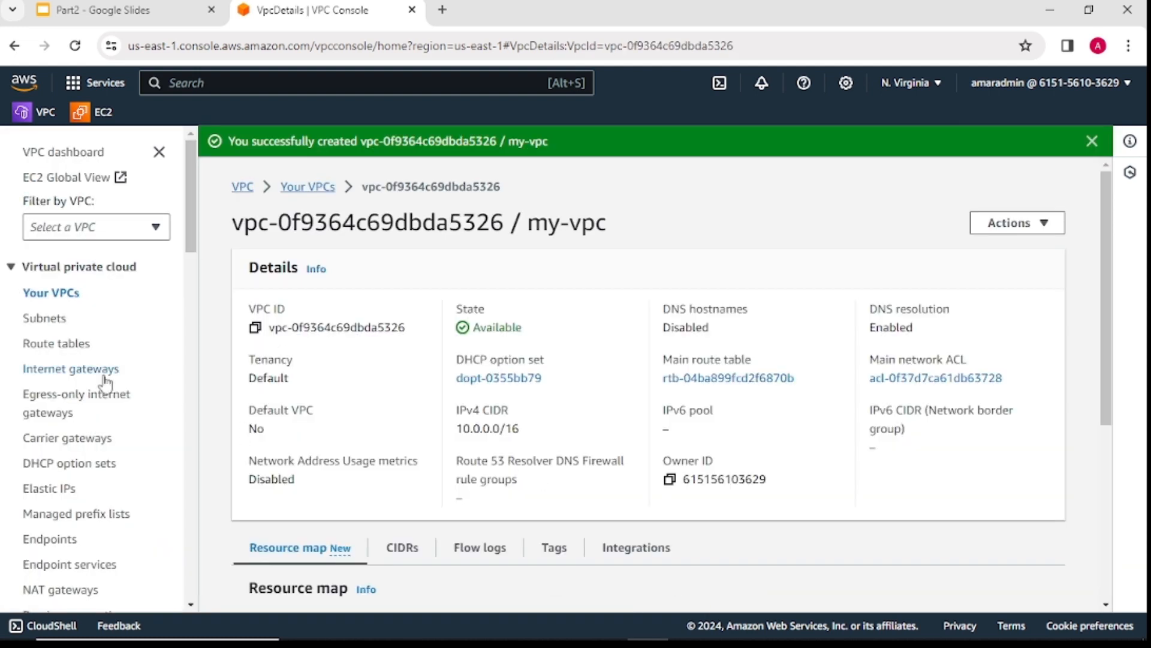
# Start creating a new subnet and choose my-vpc as the VPC it belongs to.
pyautogui.click(39, 321)
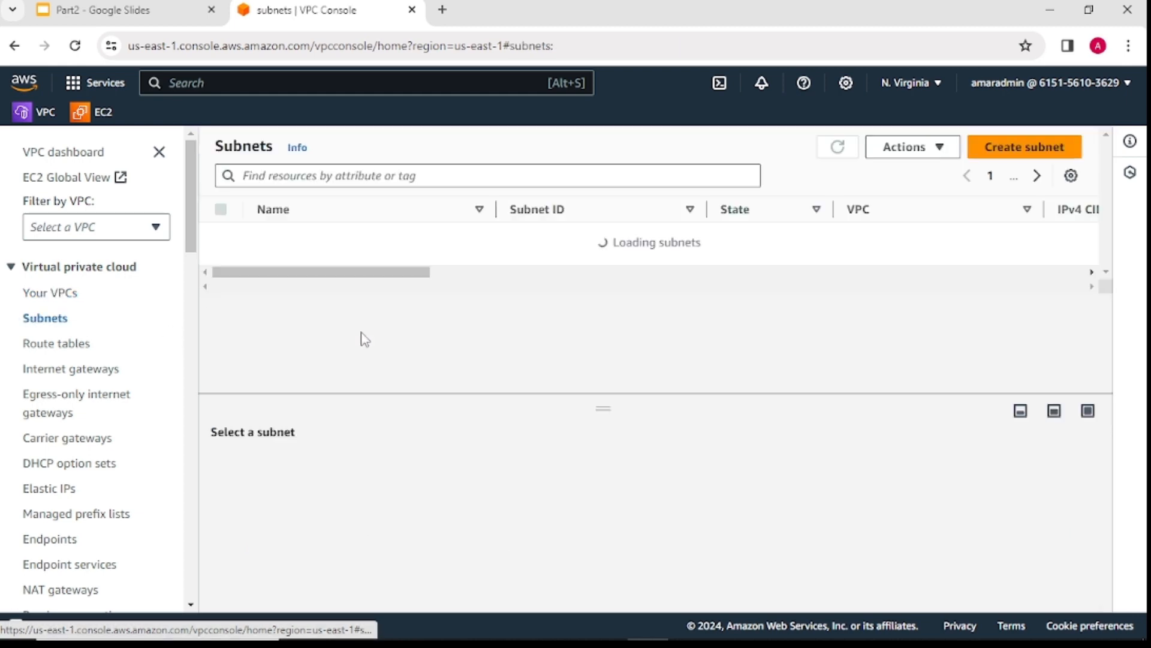
pyautogui.click(1033, 147)
pyautogui.click(200, 315)
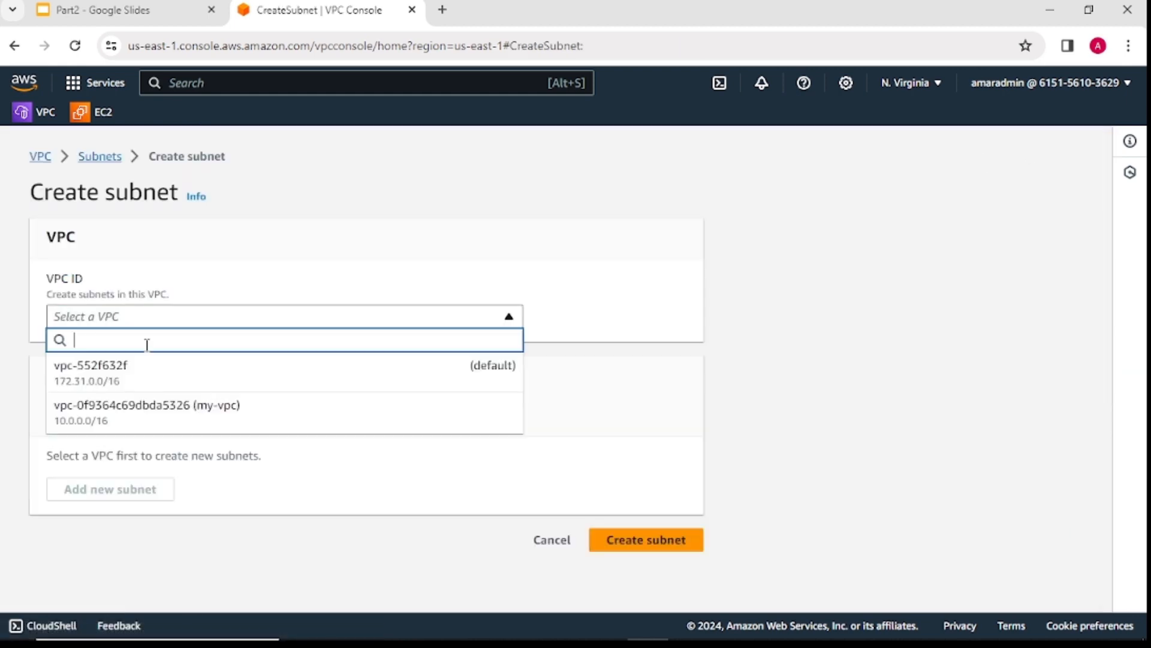
pyautogui.click(206, 405)
# Name the subnet subnet-1 and place it in availability zone us-east-1a.
pyautogui.scroll(-1, 306, 449)
pyautogui.scroll(-2, 306, 449)
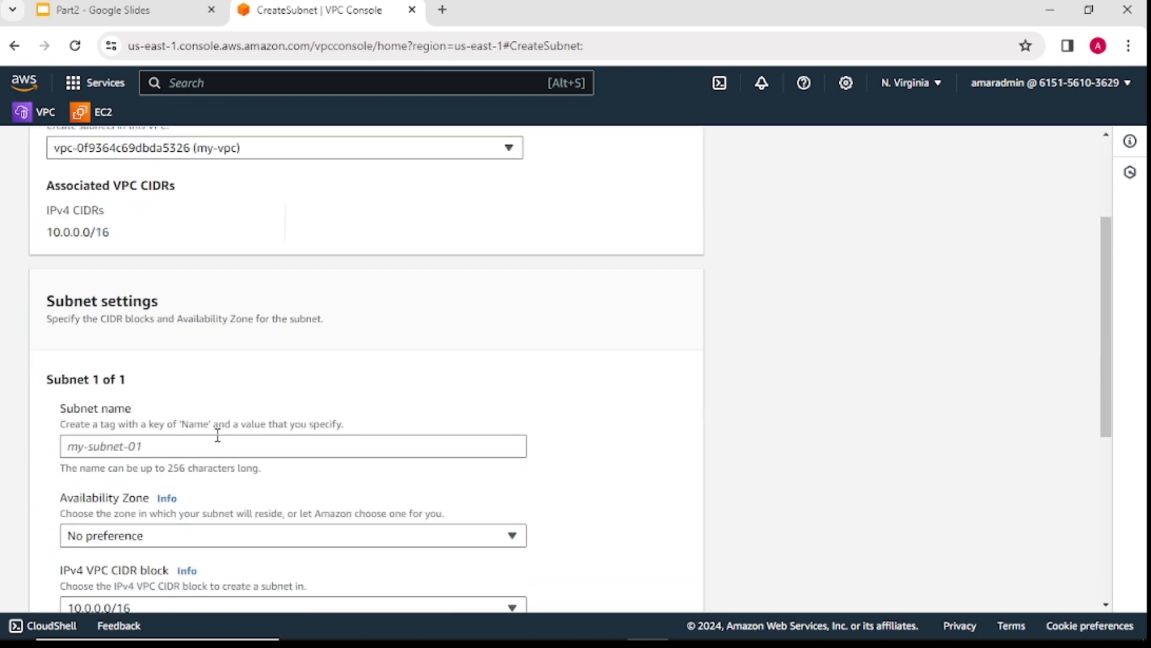
pyautogui.click(174, 444)
pyautogui.write('su')
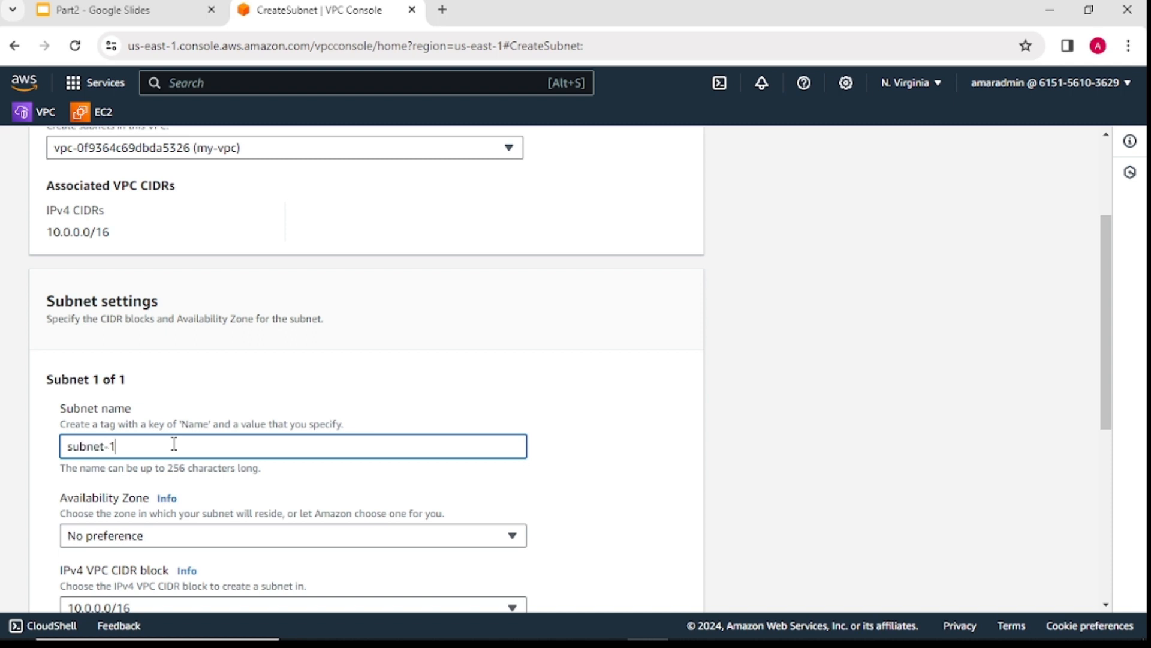
pyautogui.write('bnet-1')
pyautogui.scroll(-3, 160, 493)
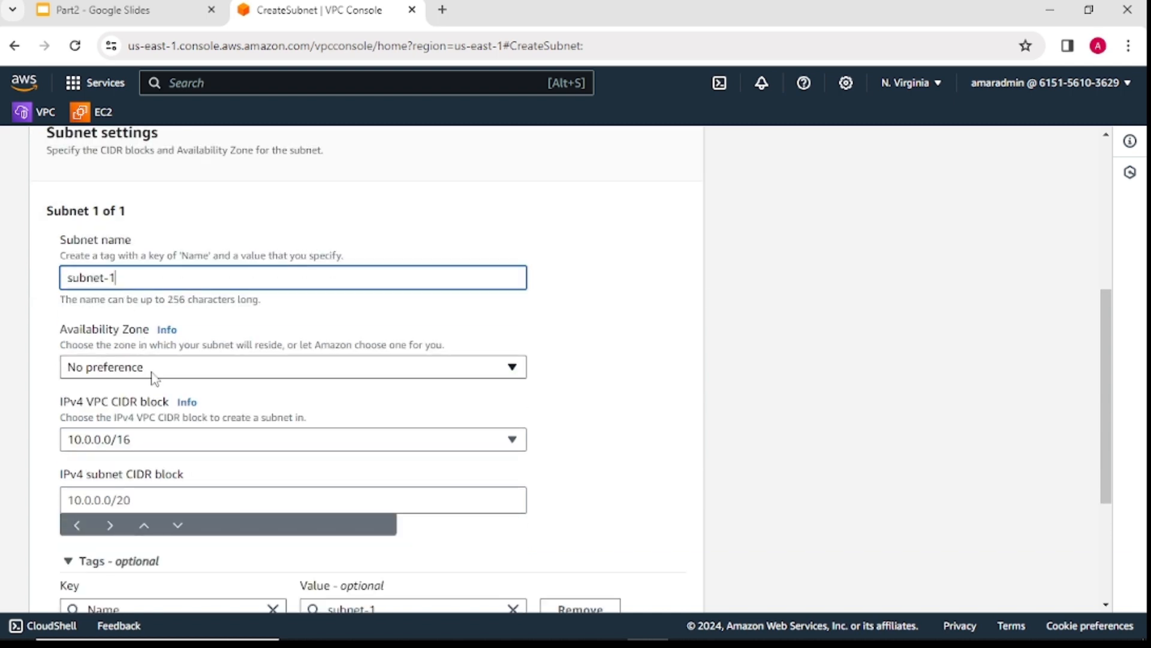
pyautogui.click(133, 367)
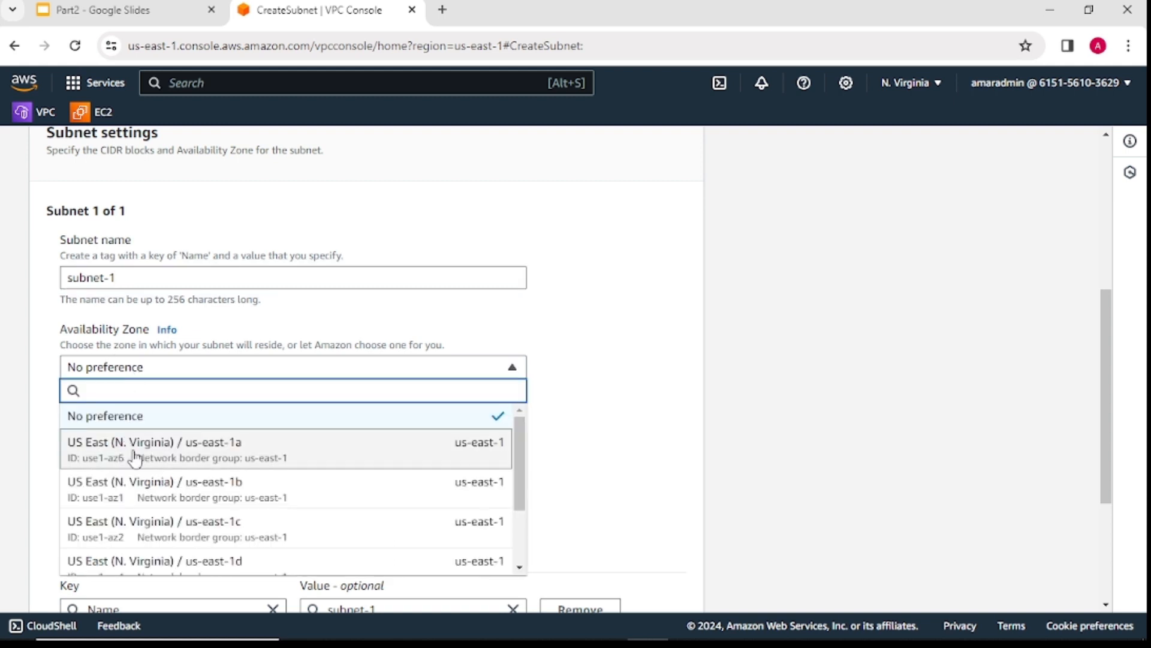
pyautogui.click(186, 462)
# Check the exercise slide for the subnet range, then create subnet-1 with IPv4 subnet CIDR block 10.0.0.0/24.
pyautogui.scroll(-1, 205, 383)
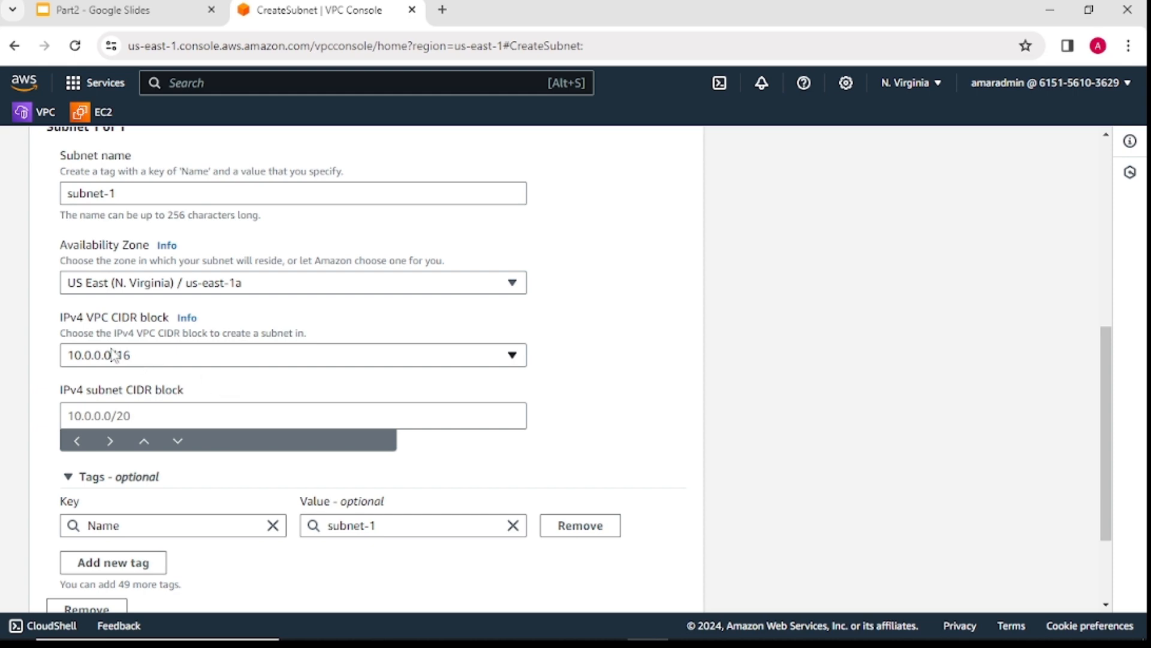
pyautogui.click(120, 418)
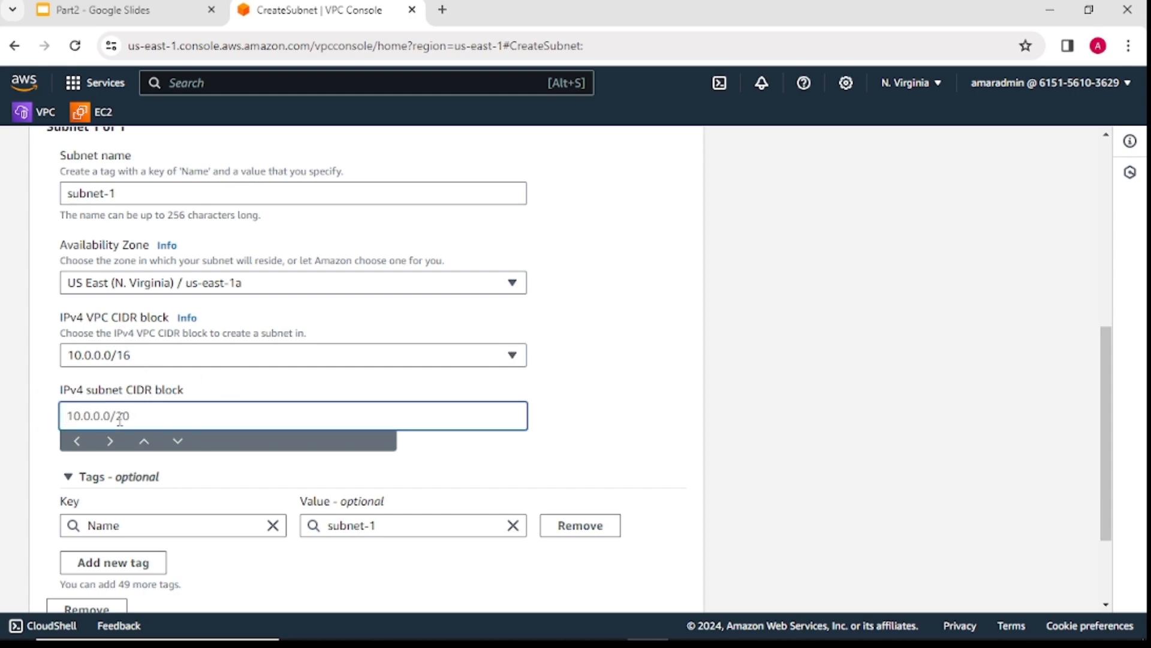
pyautogui.click(101, 10)
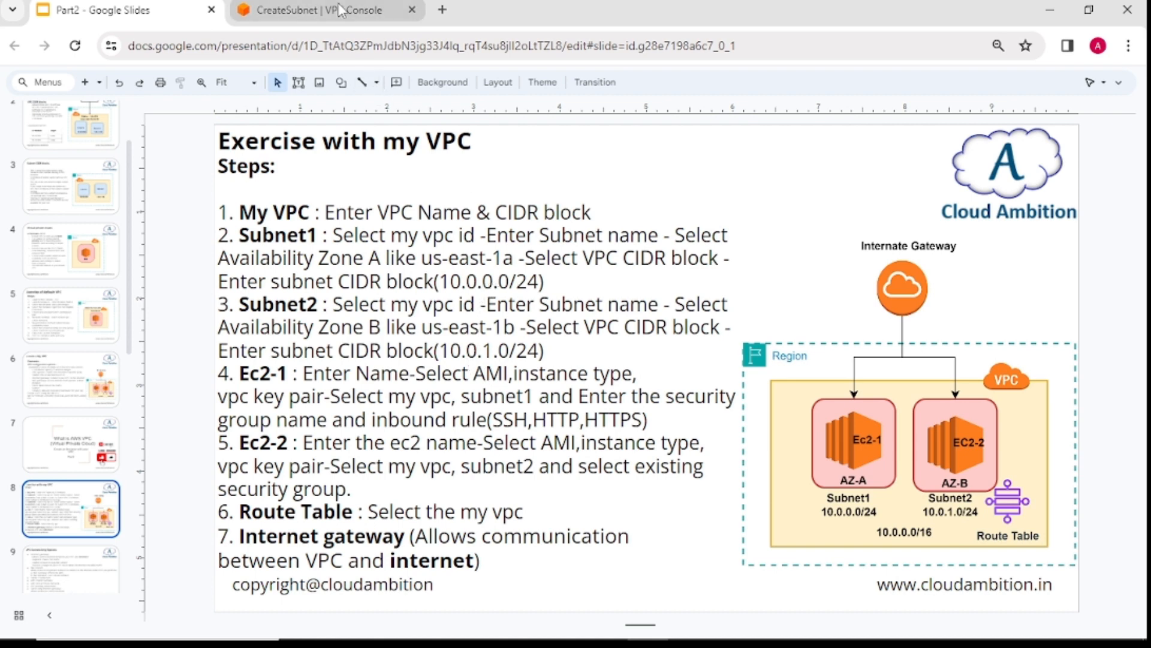
pyautogui.click(312, 10)
pyautogui.write('10.0.0.0')
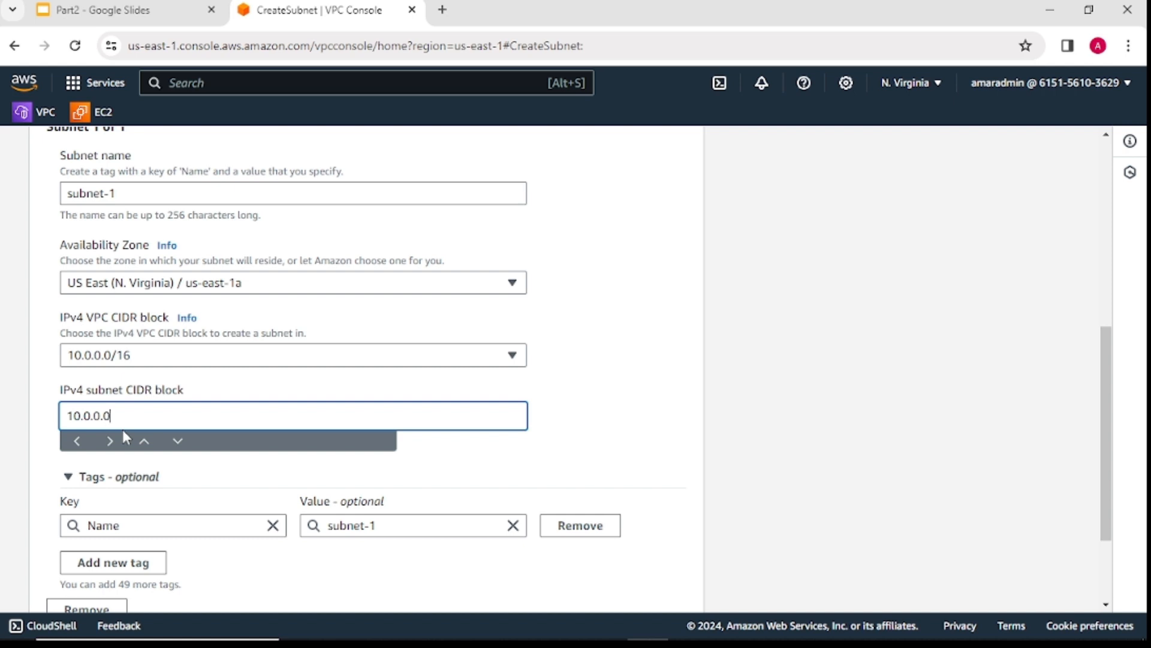
pyautogui.write('/24')
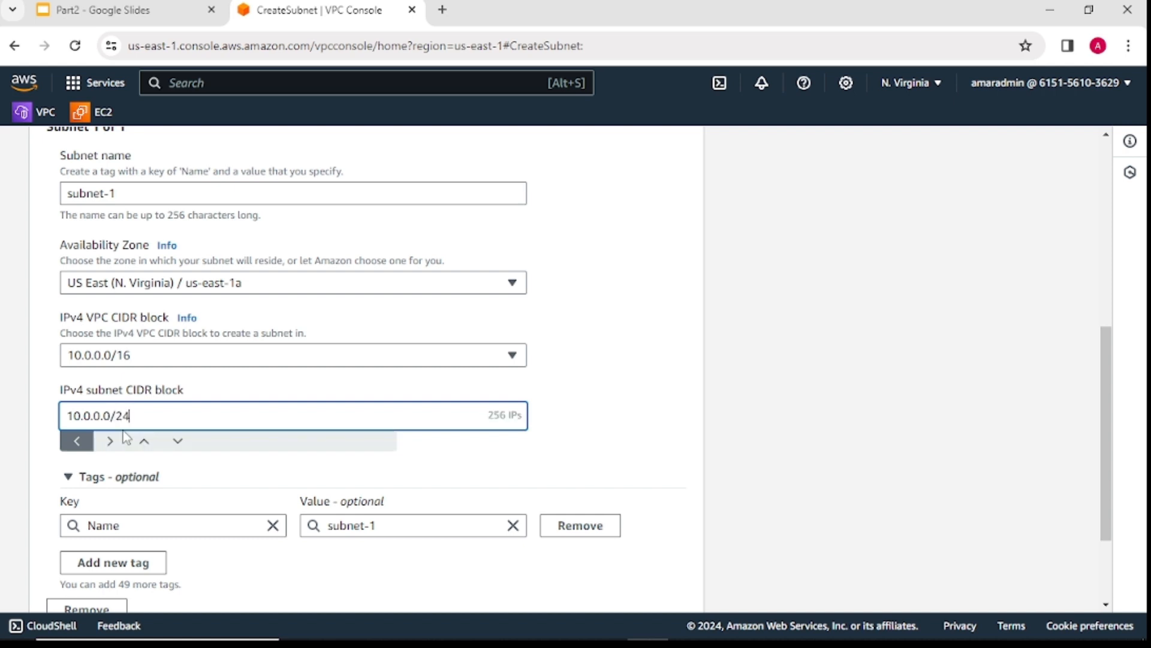
pyautogui.click(610, 410)
pyautogui.scroll(-1, 613, 412)
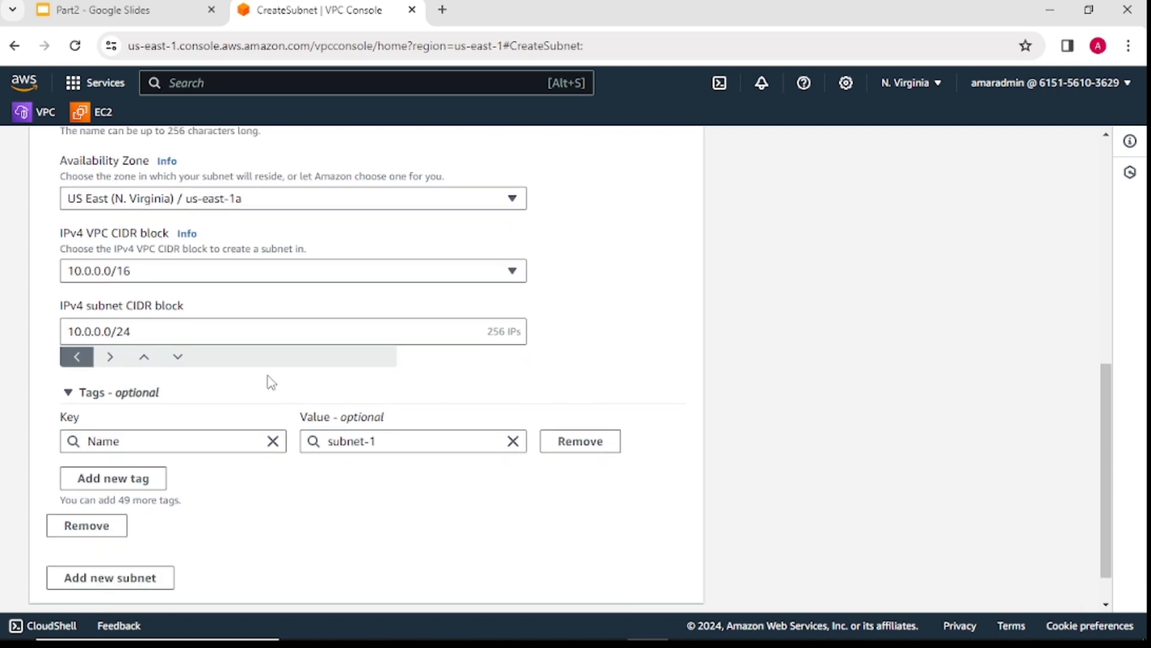
pyautogui.scroll(-1, 260, 463)
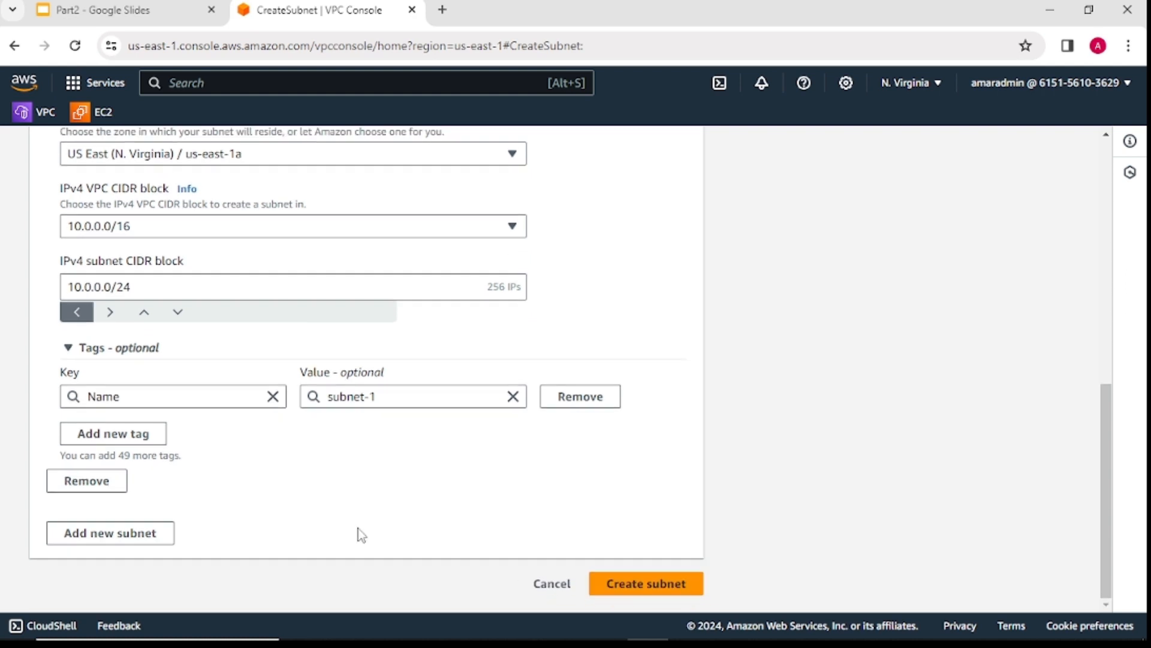
pyautogui.click(645, 583)
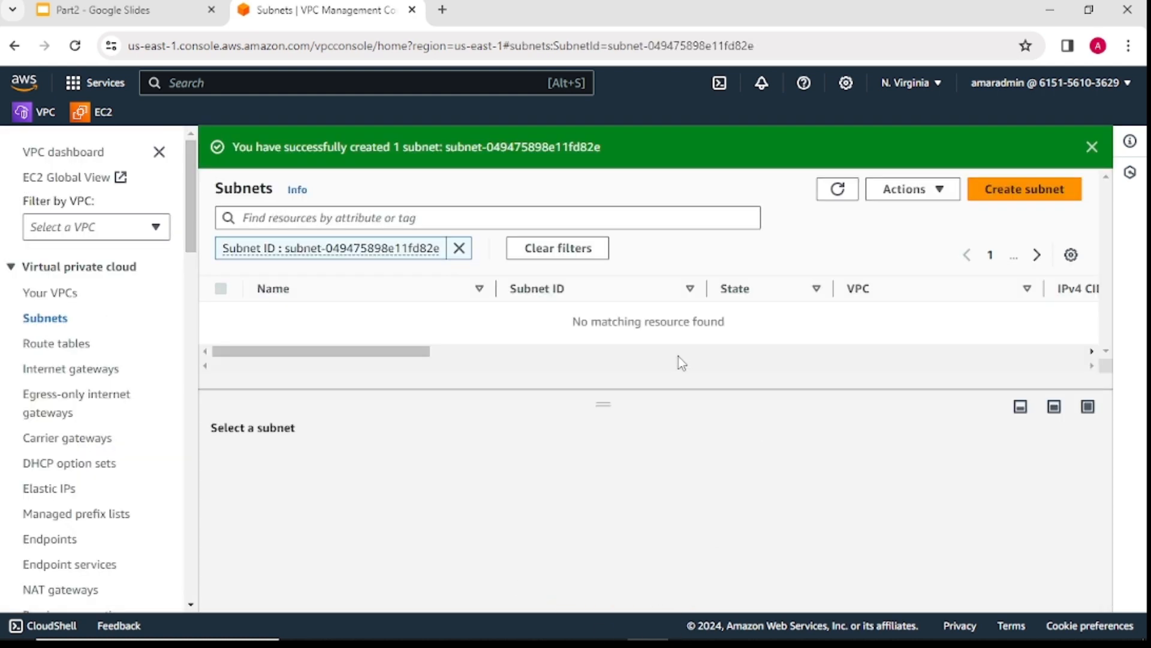
# Start creating a second subnet and assign it to my-vpc.
pyautogui.click(1000, 191)
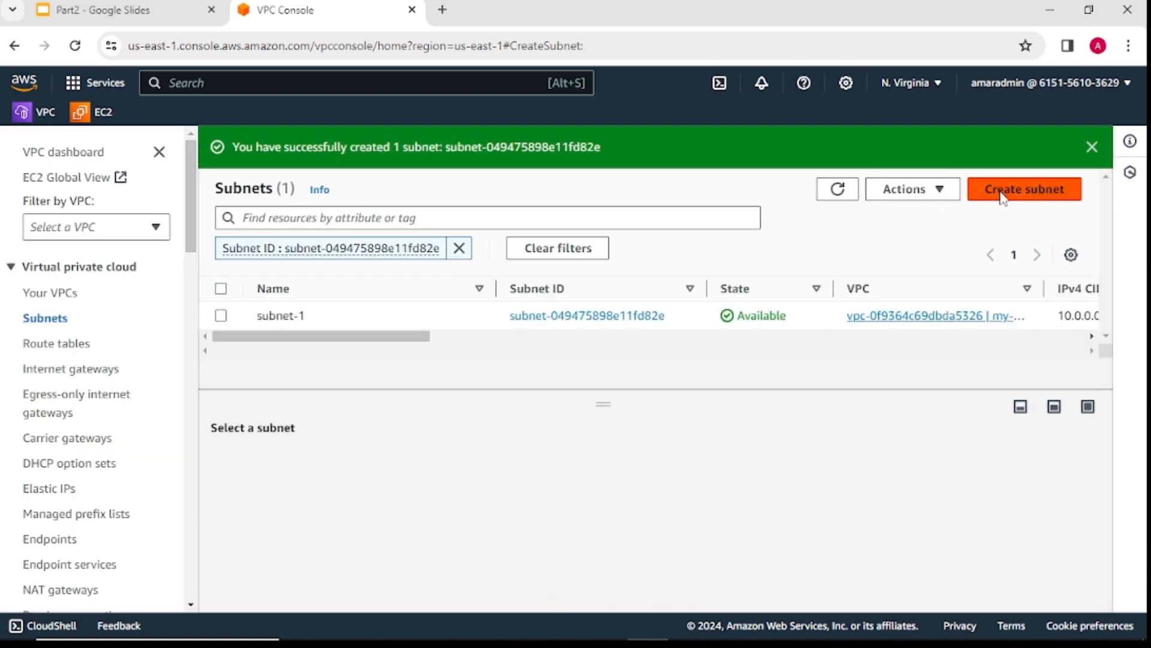
pyautogui.click(239, 318)
pyautogui.click(154, 406)
# Name the second subnet subnet-2 and place it in availability zone us-east-1b.
pyautogui.scroll(-1, 275, 406)
pyautogui.scroll(-2, 276, 410)
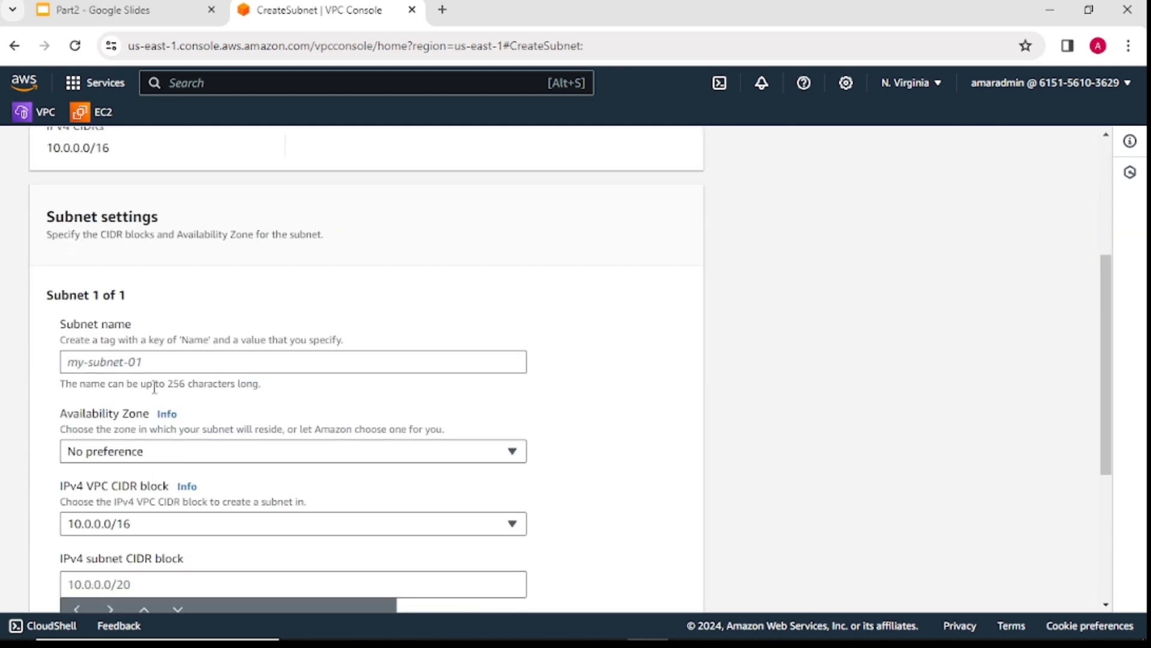
pyautogui.click(156, 363)
pyautogui.write('subnet-2')
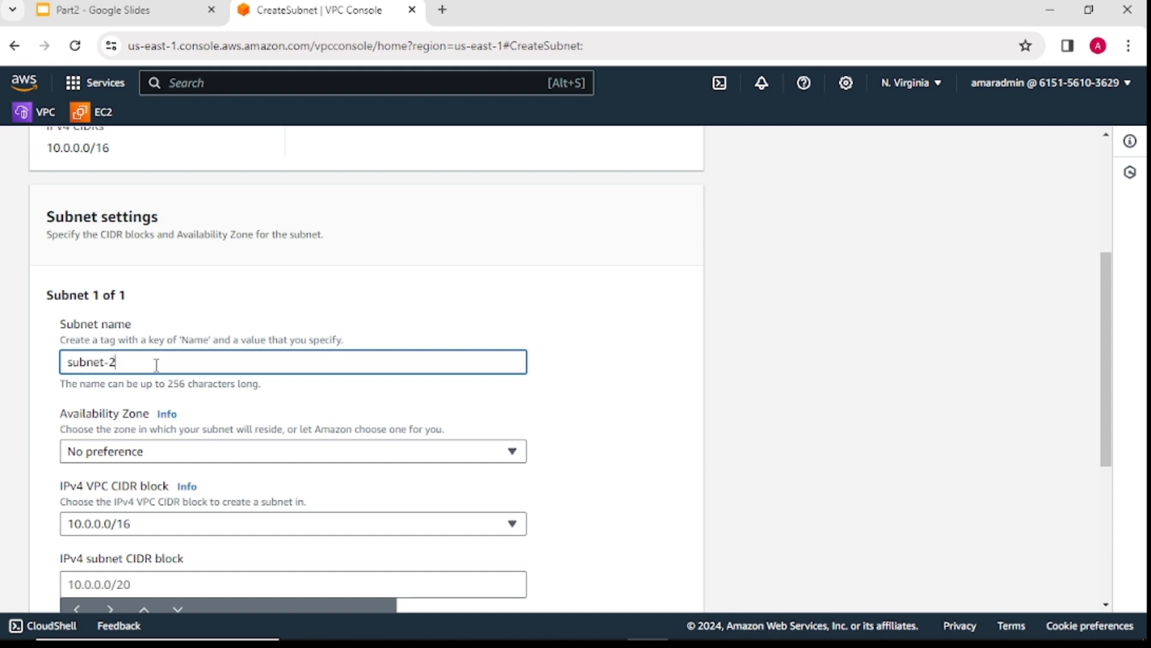
pyautogui.click(249, 456)
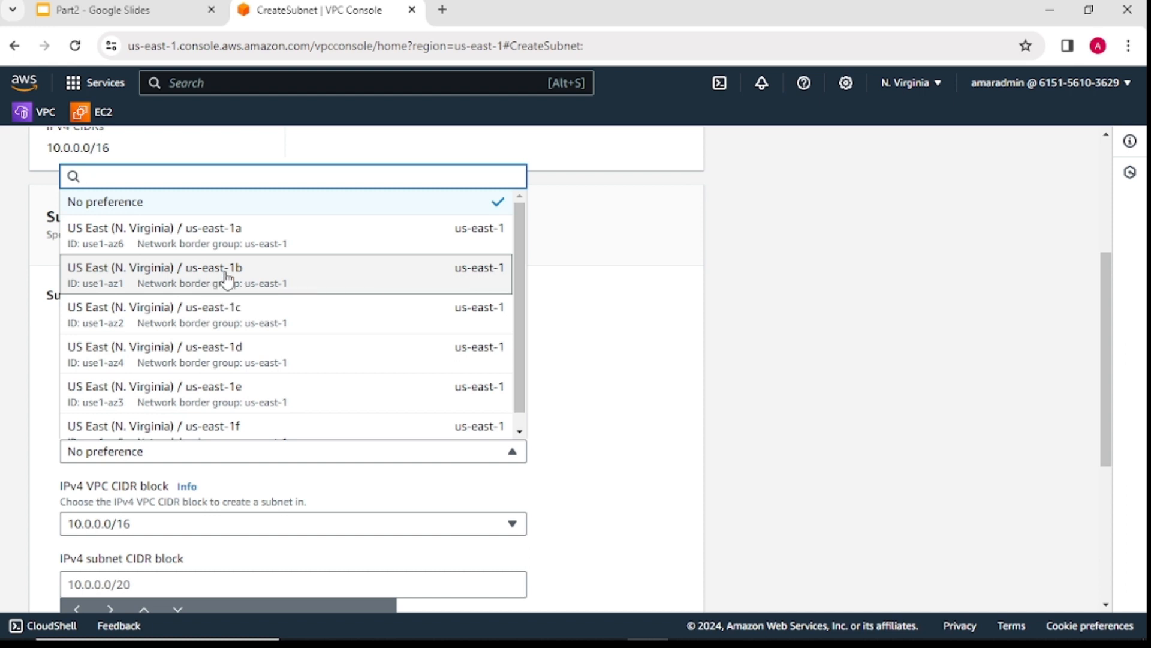
pyautogui.click(227, 273)
# Try to create subnet-2 with the IPv4 subnet CIDR block 10.0.0.1/24.
pyautogui.scroll(-2, 324, 492)
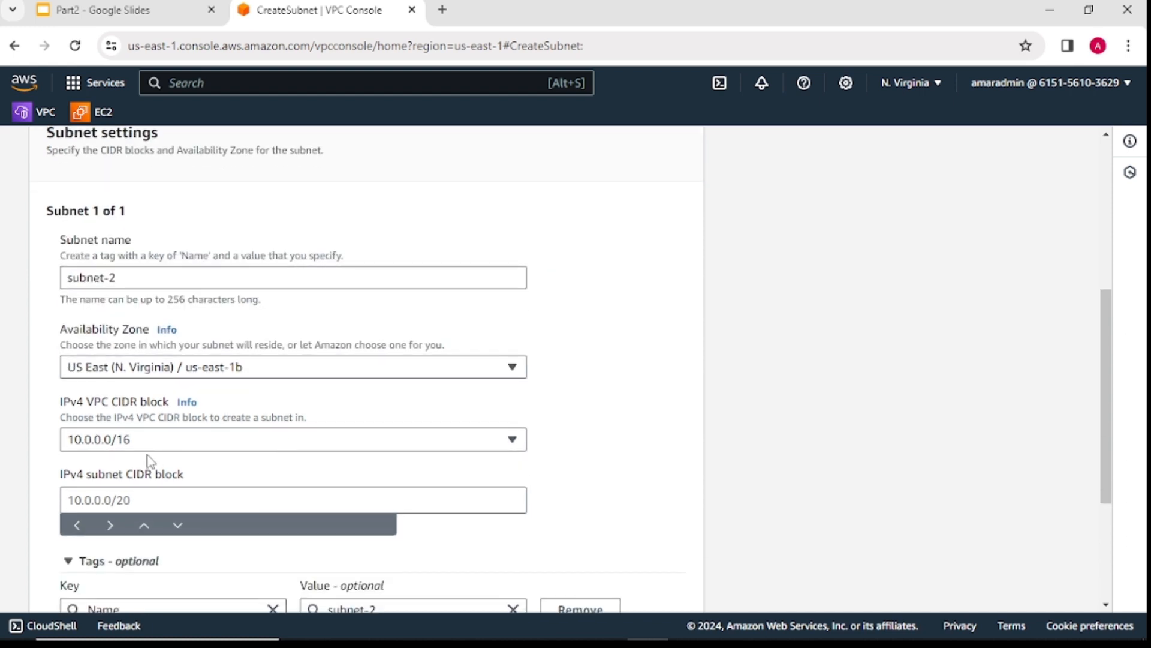
pyautogui.click(169, 495)
pyautogui.write('10.0.0.1')
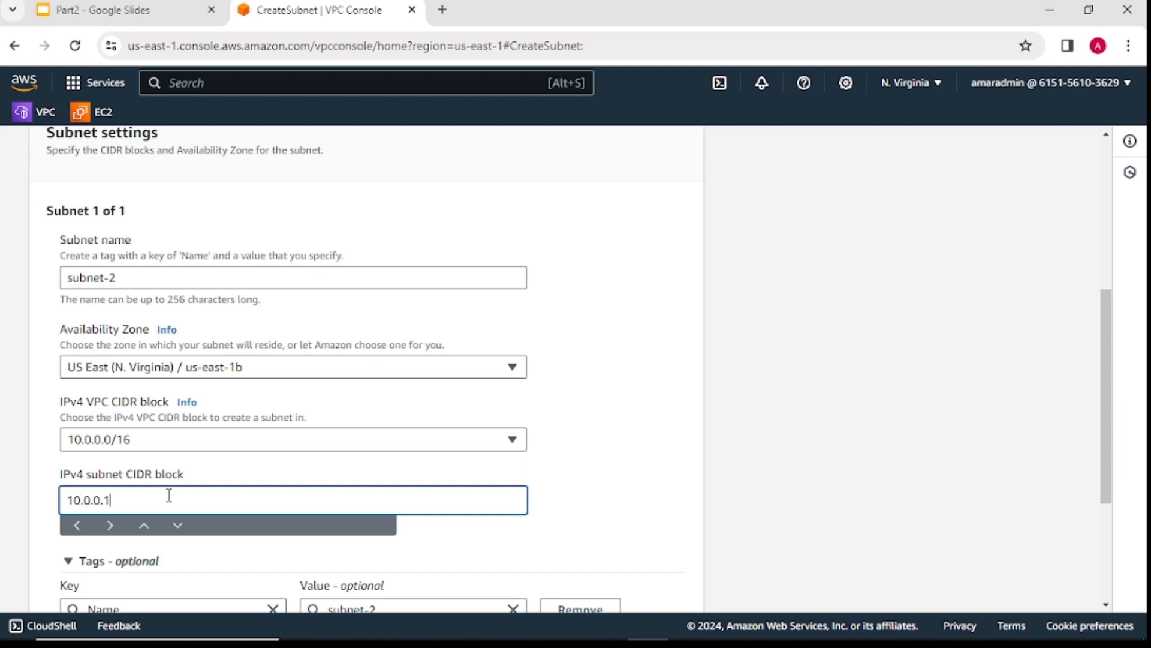
pyautogui.write('/24')
pyautogui.click(644, 484)
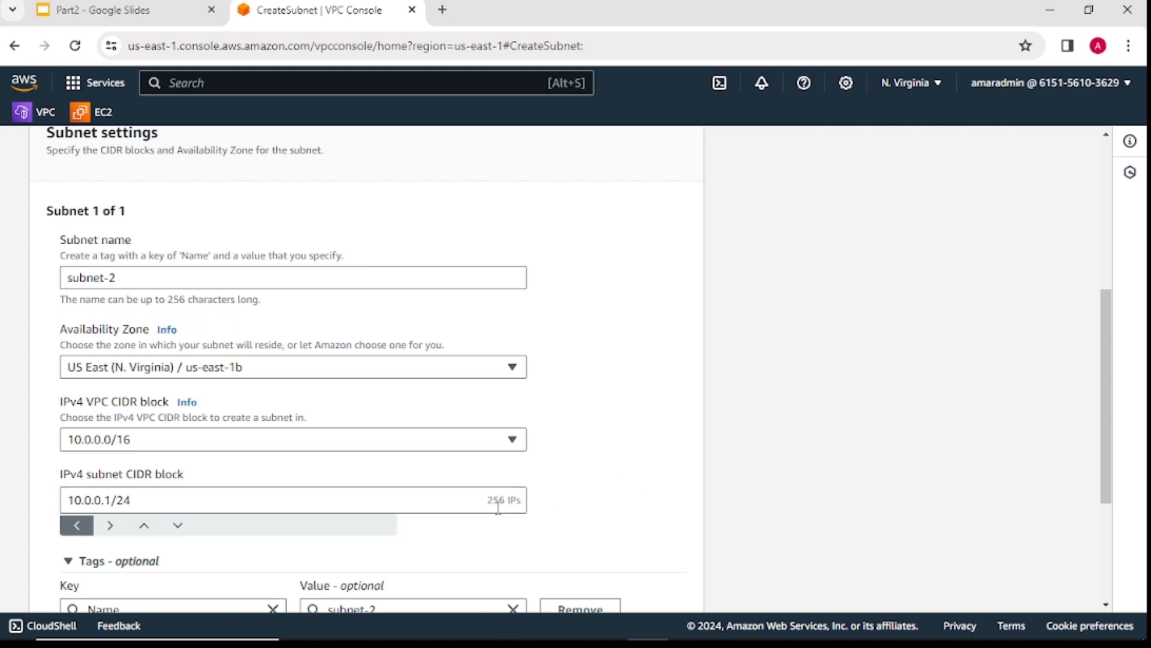
pyautogui.scroll(-2, 533, 517)
pyautogui.scroll(-2, 426, 514)
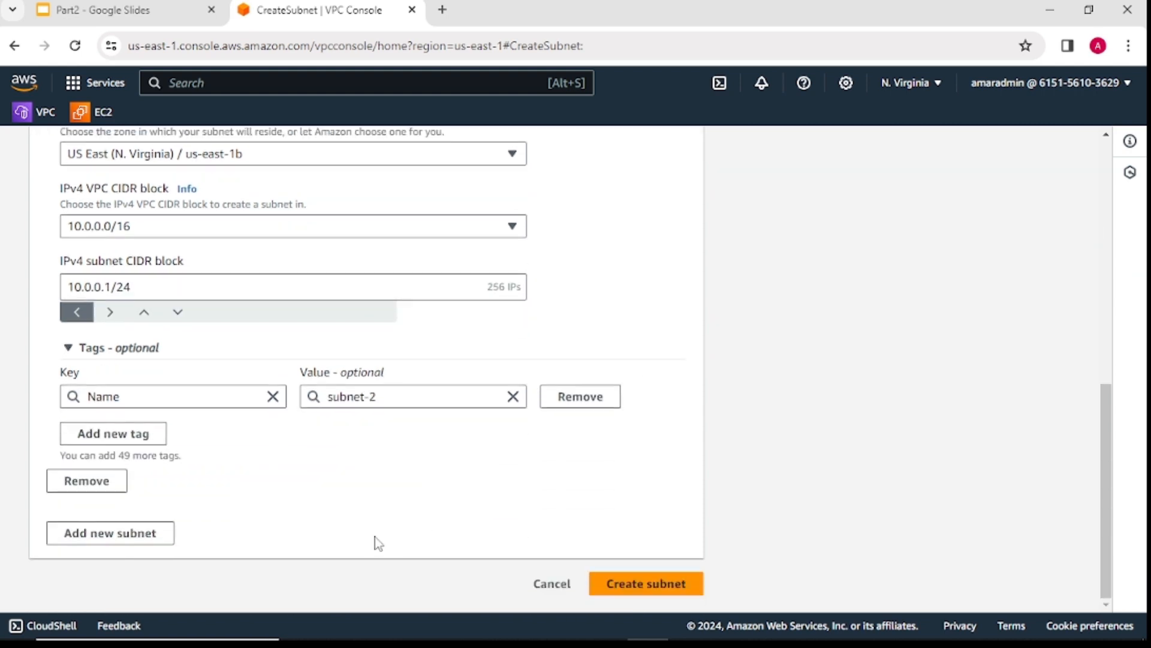
pyautogui.click(653, 599)
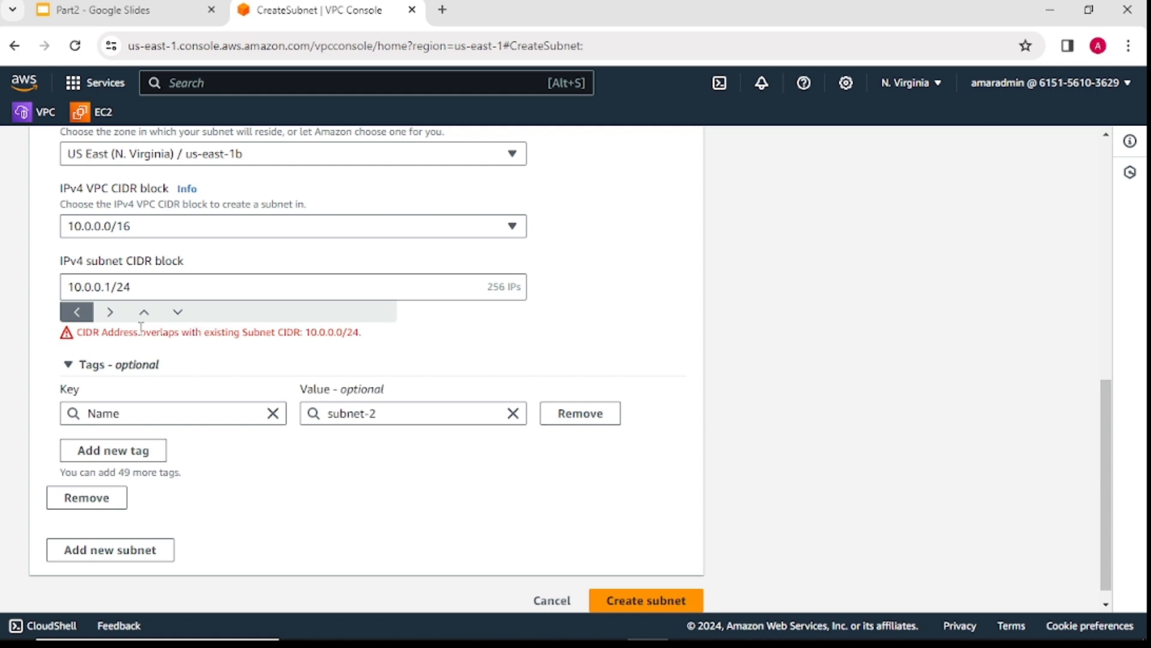
# Correct the IPv4 subnet CIDR block of subnet-2 to 10.0.1.0/24 and create the subnet.
pyautogui.click(113, 292)
pyautogui.press('BackSpace')
pyautogui.write('0')
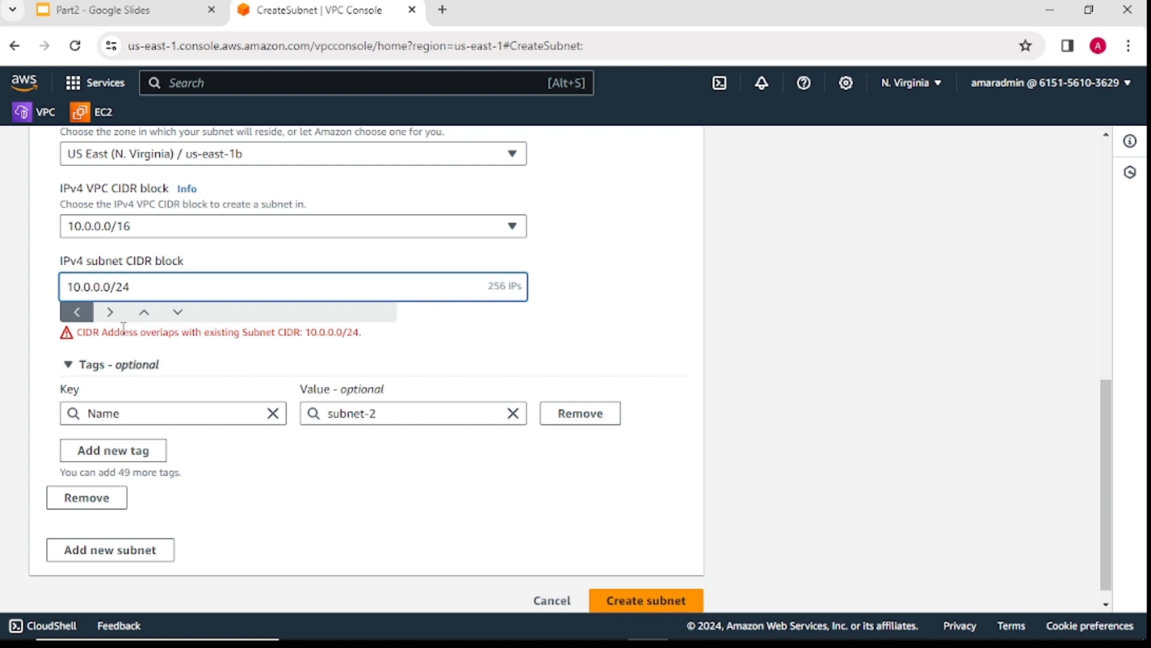
pyautogui.press('BackSpace')
pyautogui.write('1')
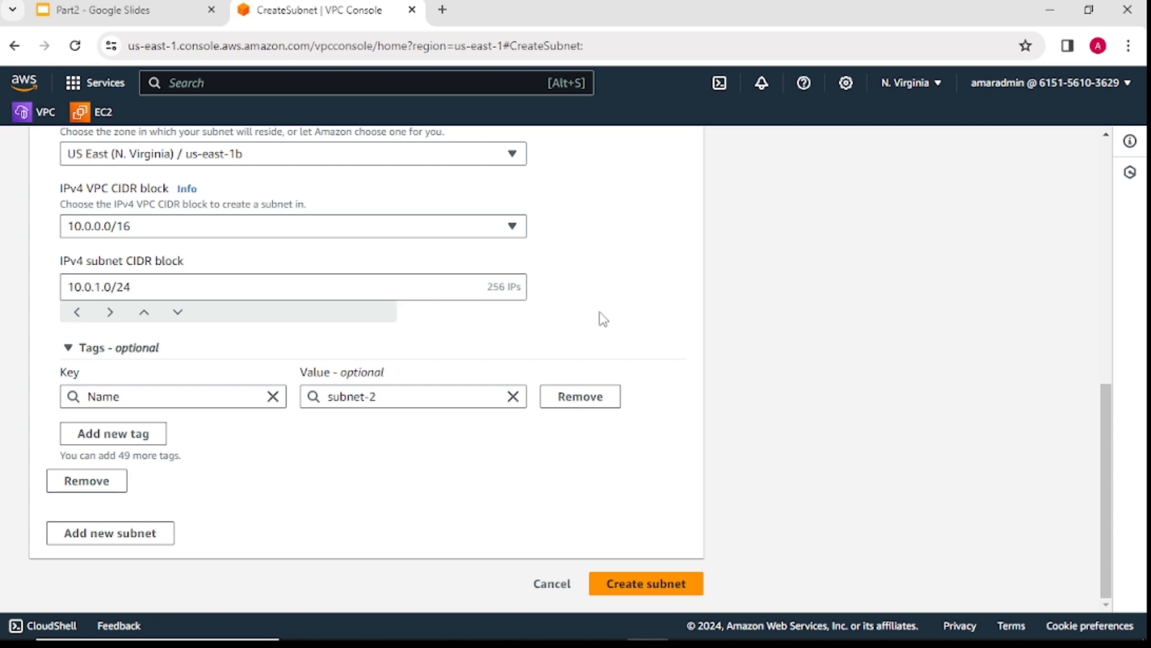
pyautogui.click(609, 583)
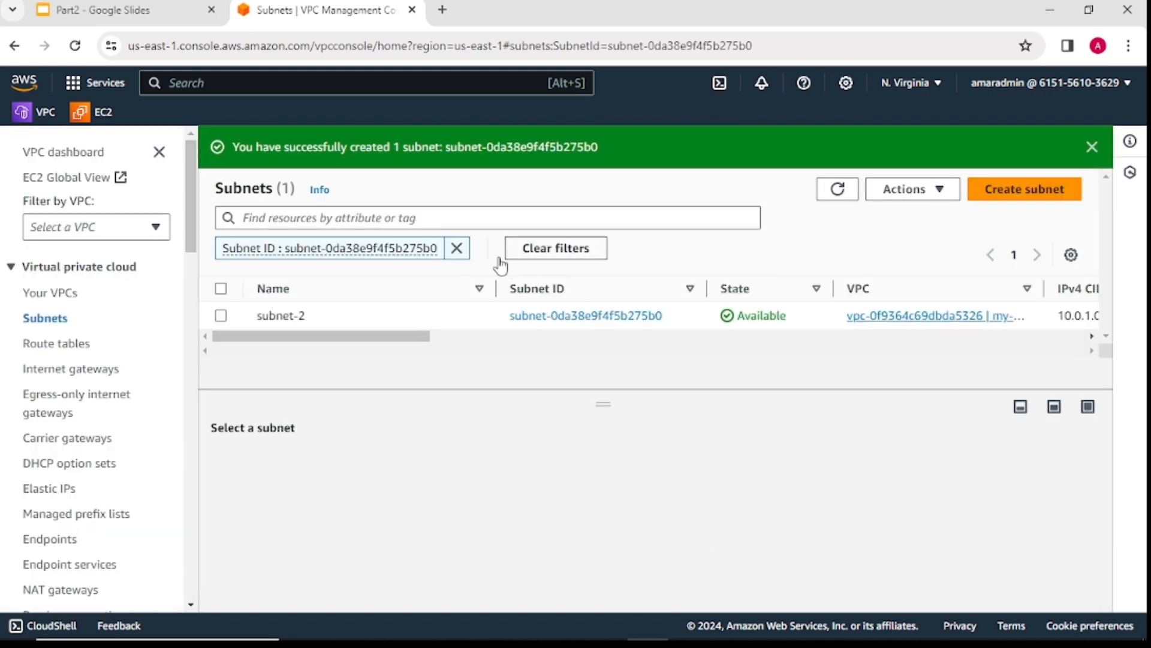
# Check the exercise slide for the EC2 step, then start launching an EC2 instance and name it ec2-1.
pyautogui.click(145, 18)
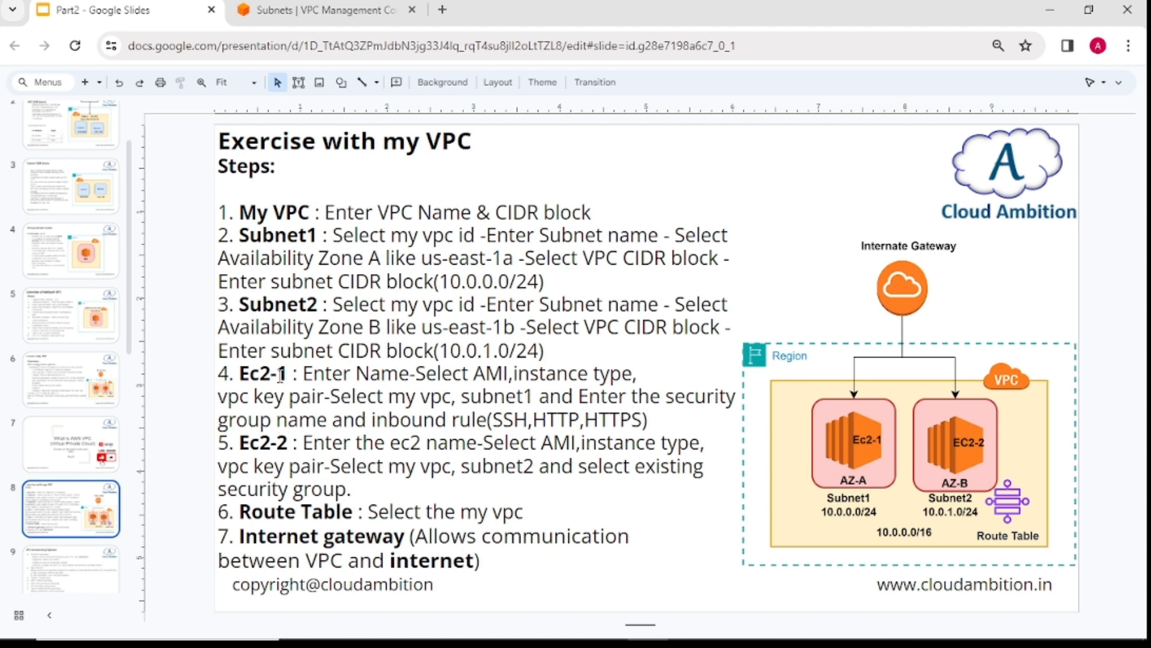
pyautogui.click(325, 12)
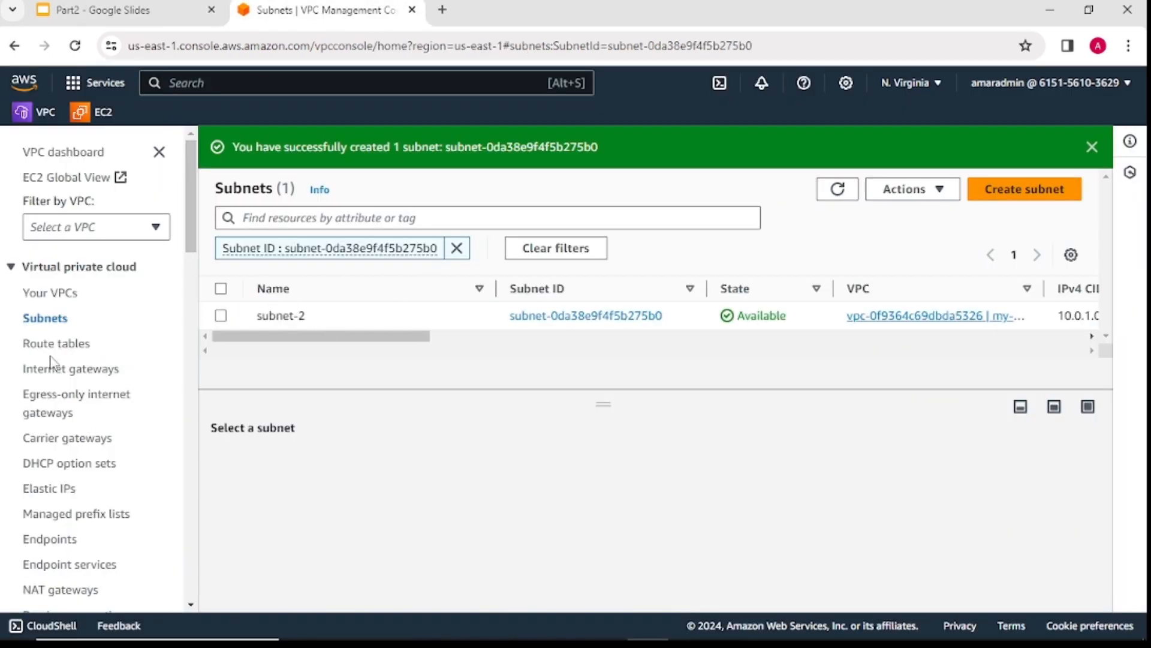
pyautogui.click(91, 119)
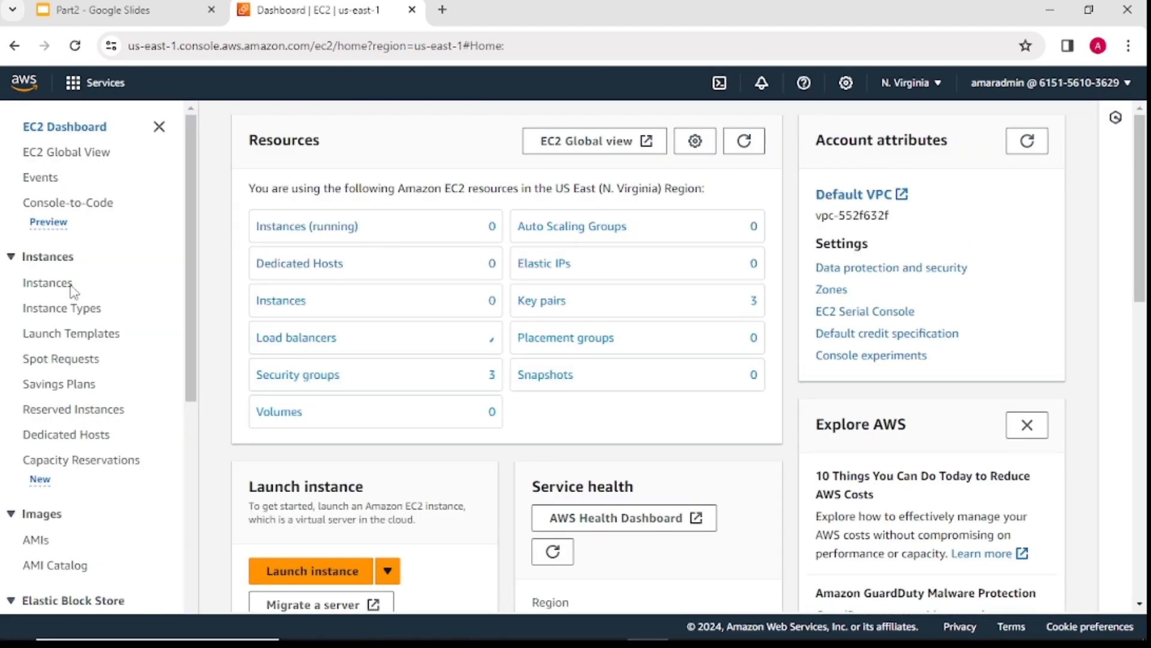
pyautogui.click(285, 566)
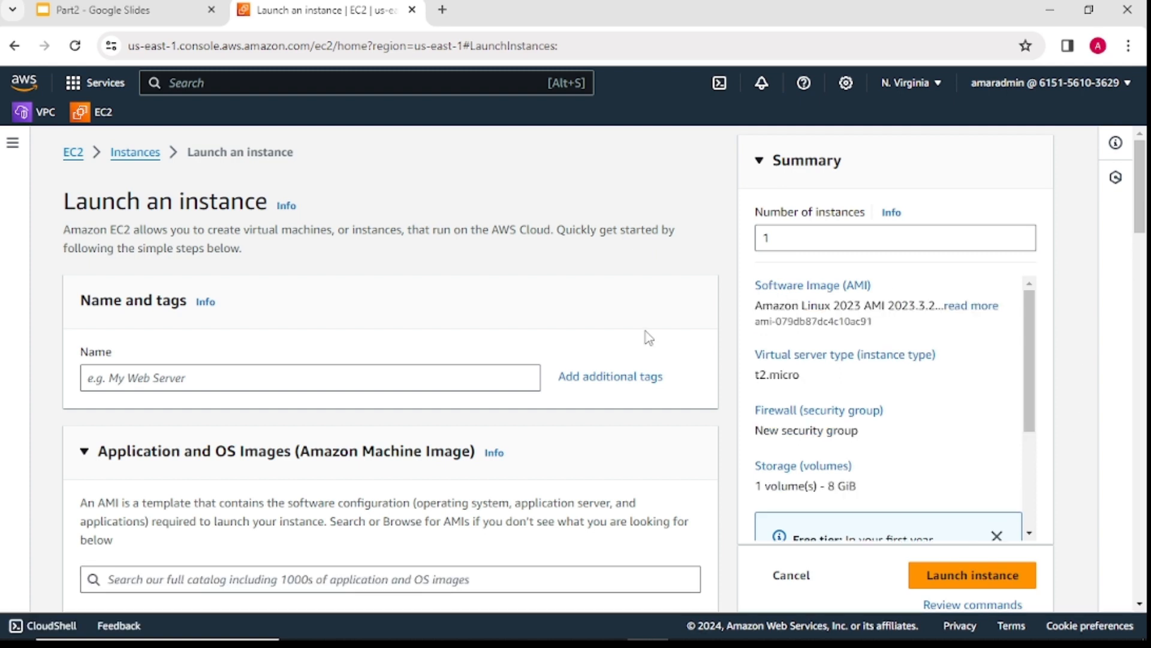
pyautogui.click(288, 376)
pyautogui.write('ec2-1')
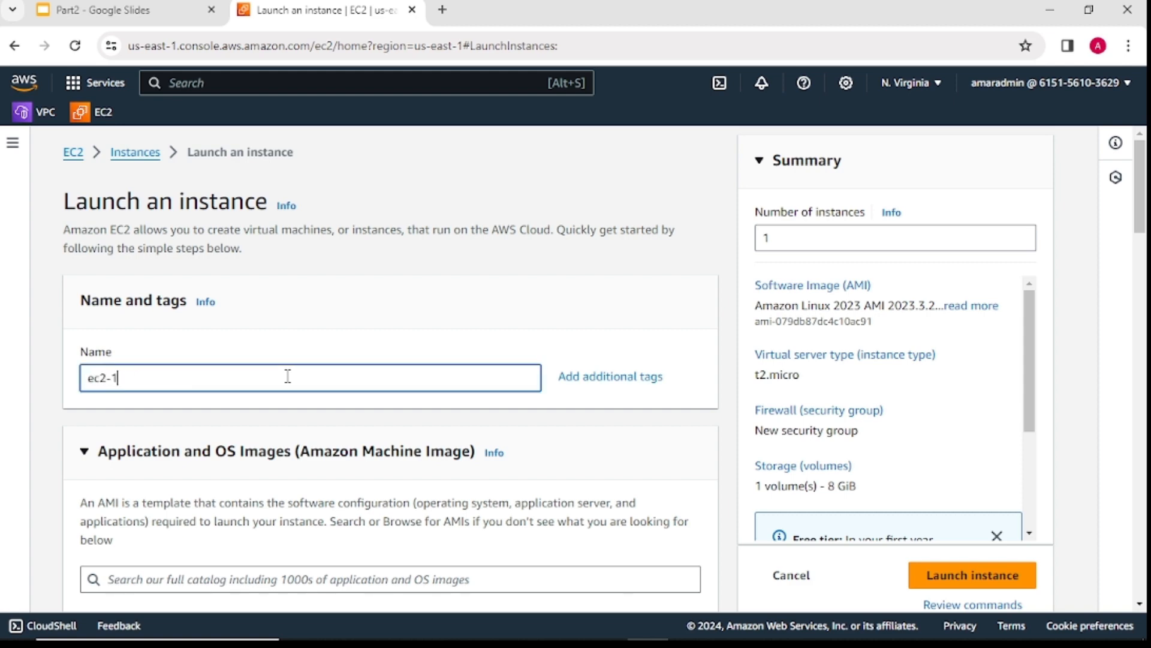
pyautogui.scroll(-5, 288, 376)
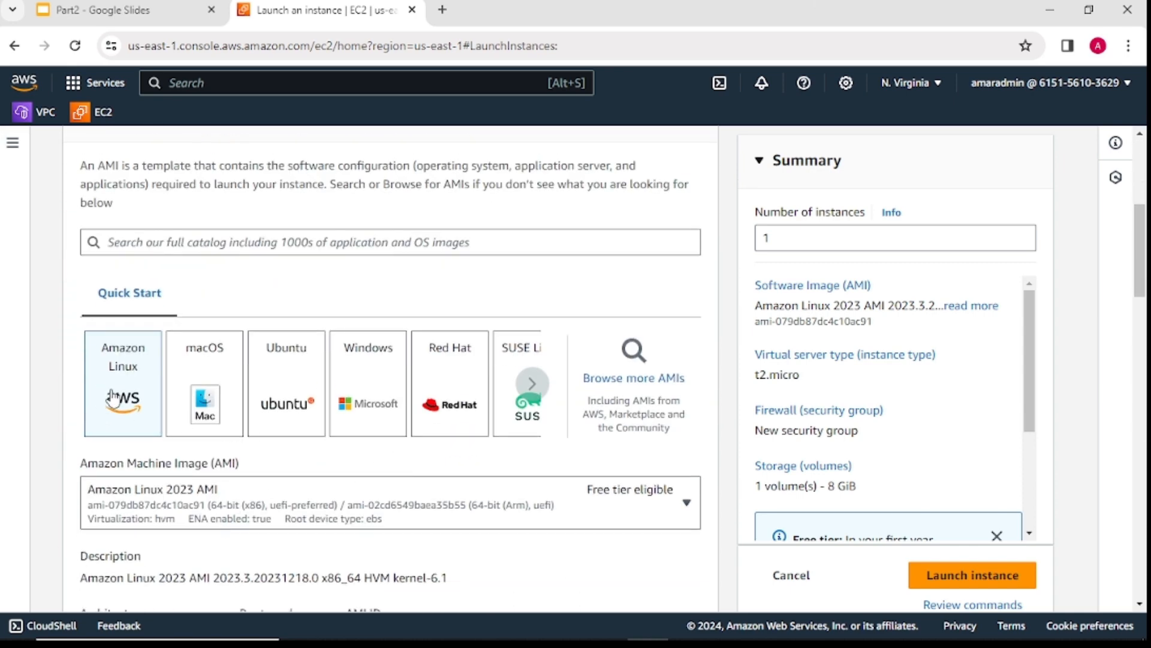
# Keep the default Amazon Linux AMI and t2.micro instance type, and select the existing key pair cloud-ambition-us for login.
pyautogui.scroll(-1, 298, 500)
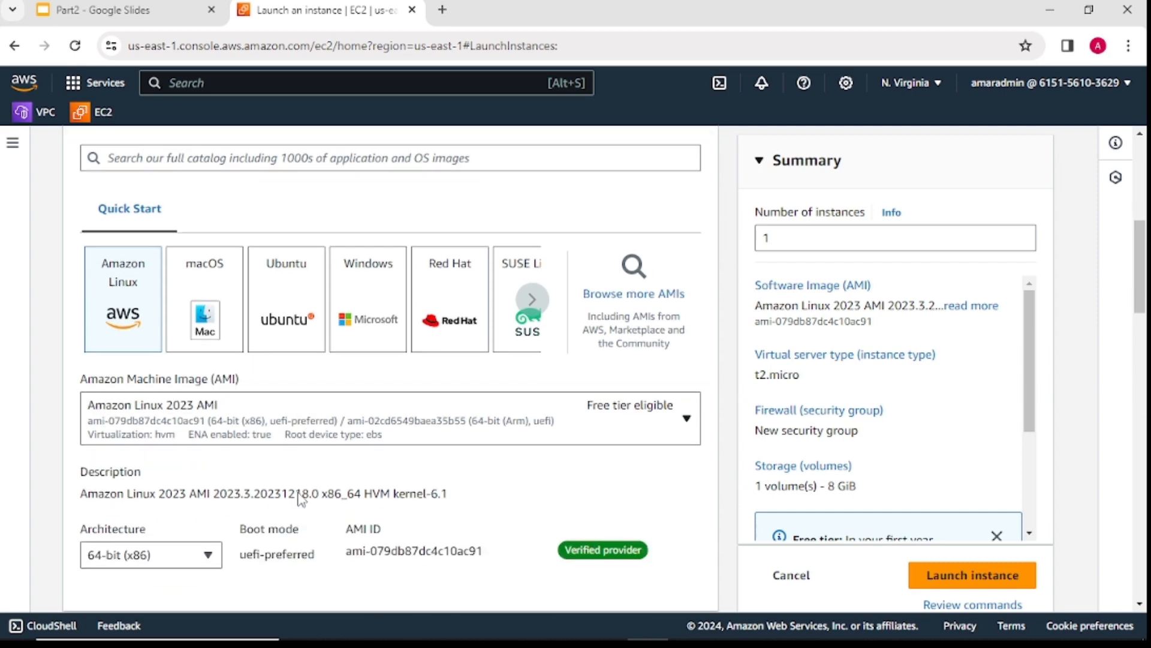
pyautogui.scroll(-4, 300, 499)
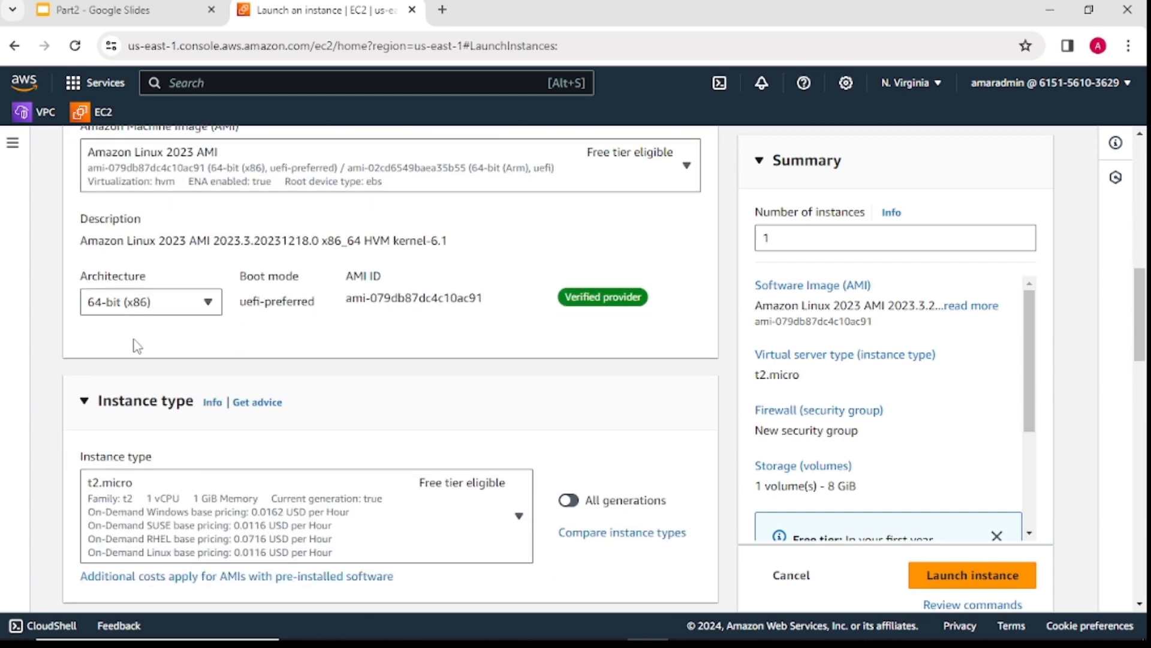
pyautogui.scroll(-5, 187, 348)
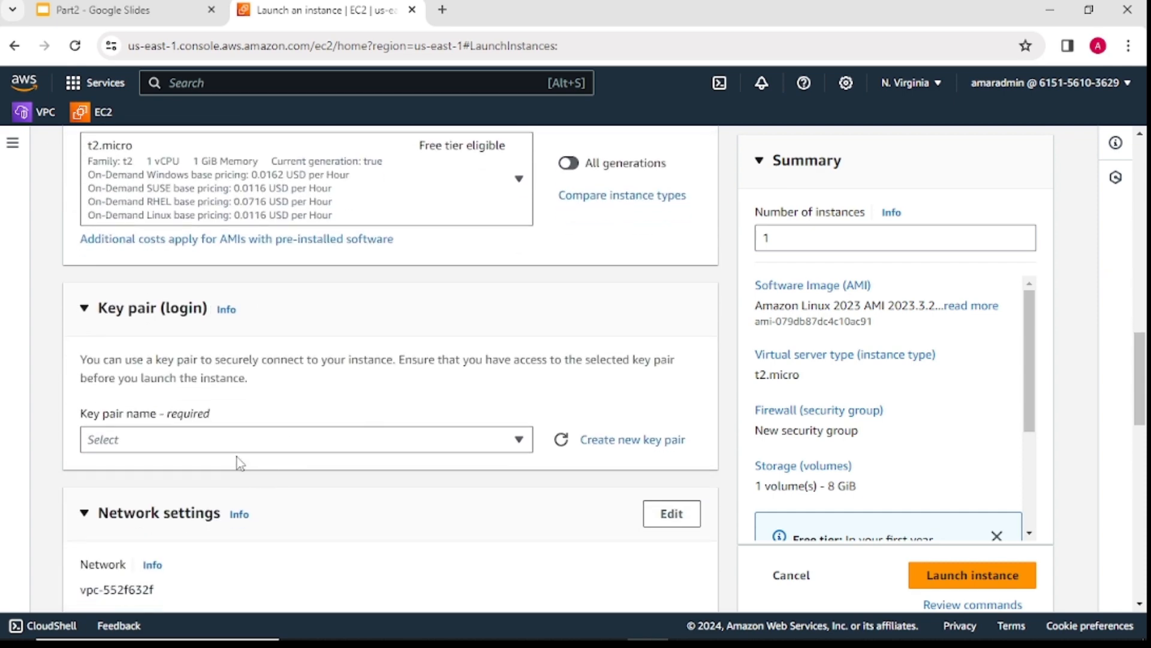
pyautogui.click(253, 438)
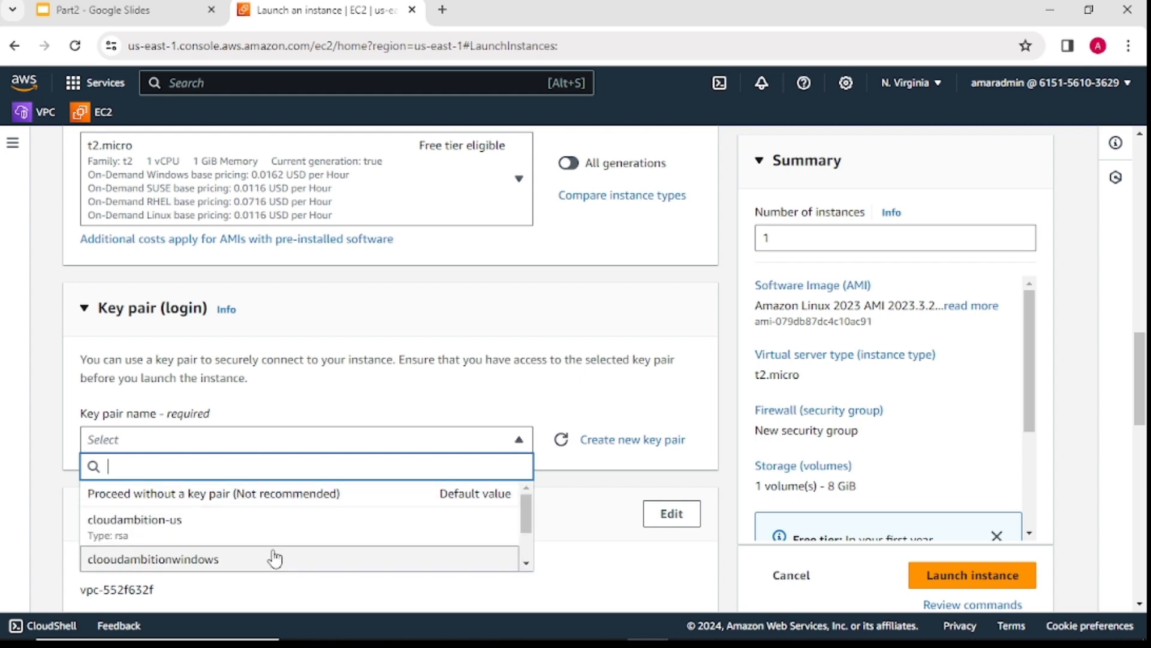
pyautogui.scroll(-2, 281, 532)
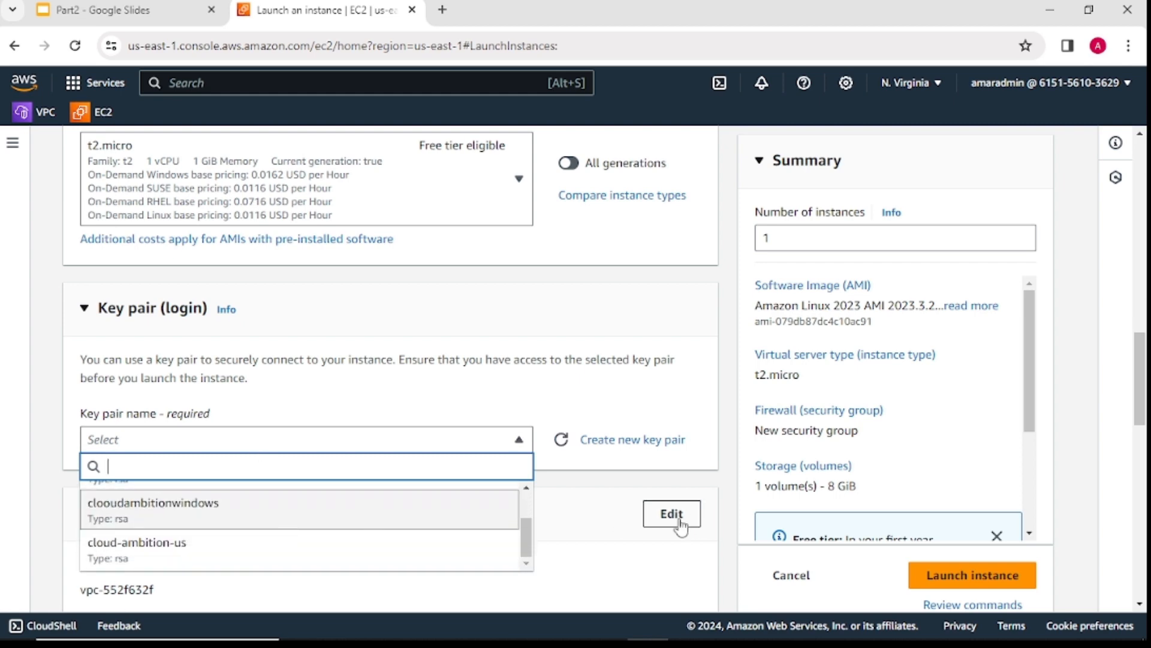
pyautogui.scroll(-1, 586, 520)
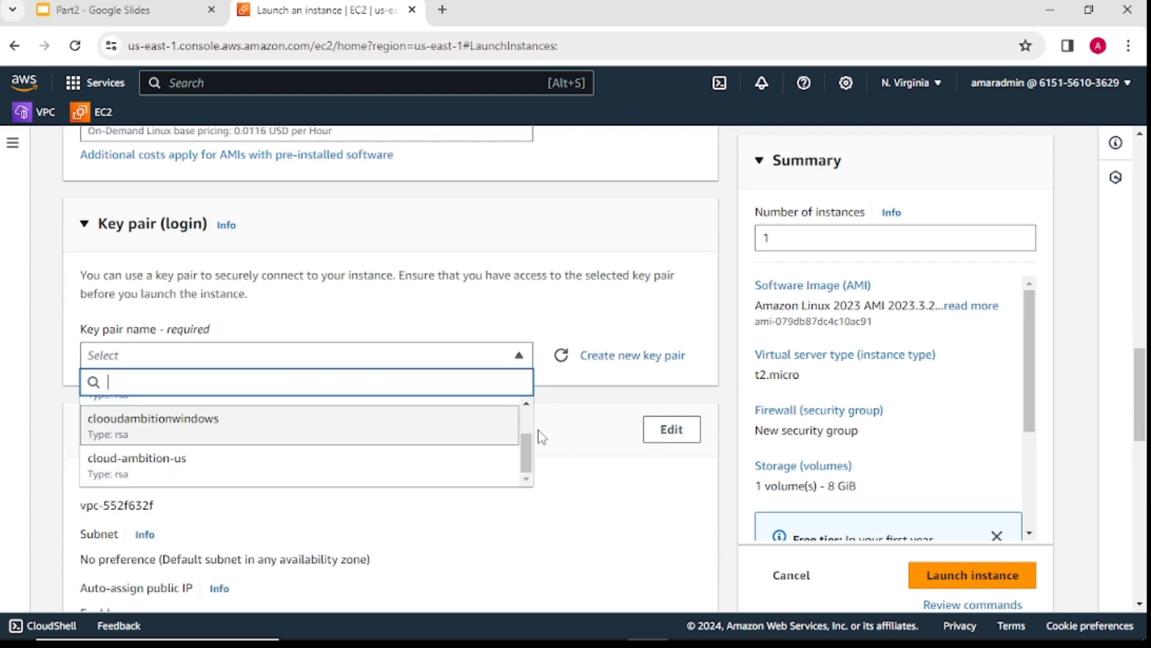
pyautogui.scroll(-1, 281, 473)
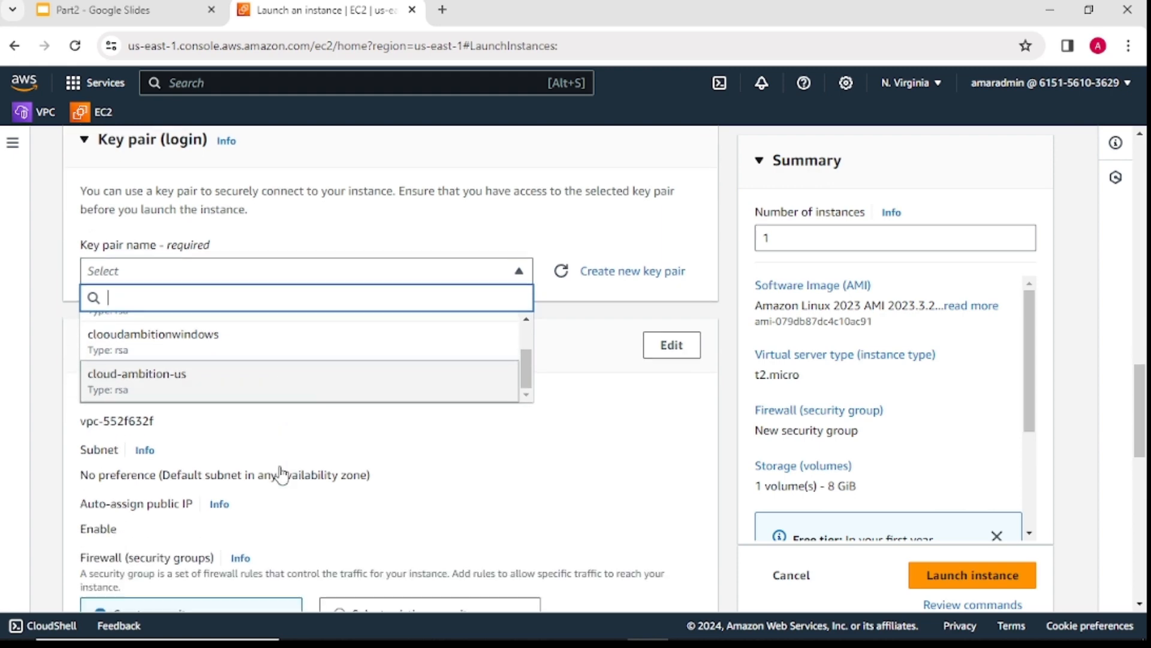
pyautogui.click(266, 389)
# Edit the network settings of ec2-1 to use the VPC my-vpc and the subnet subnet-1.
pyautogui.scroll(-2, 443, 422)
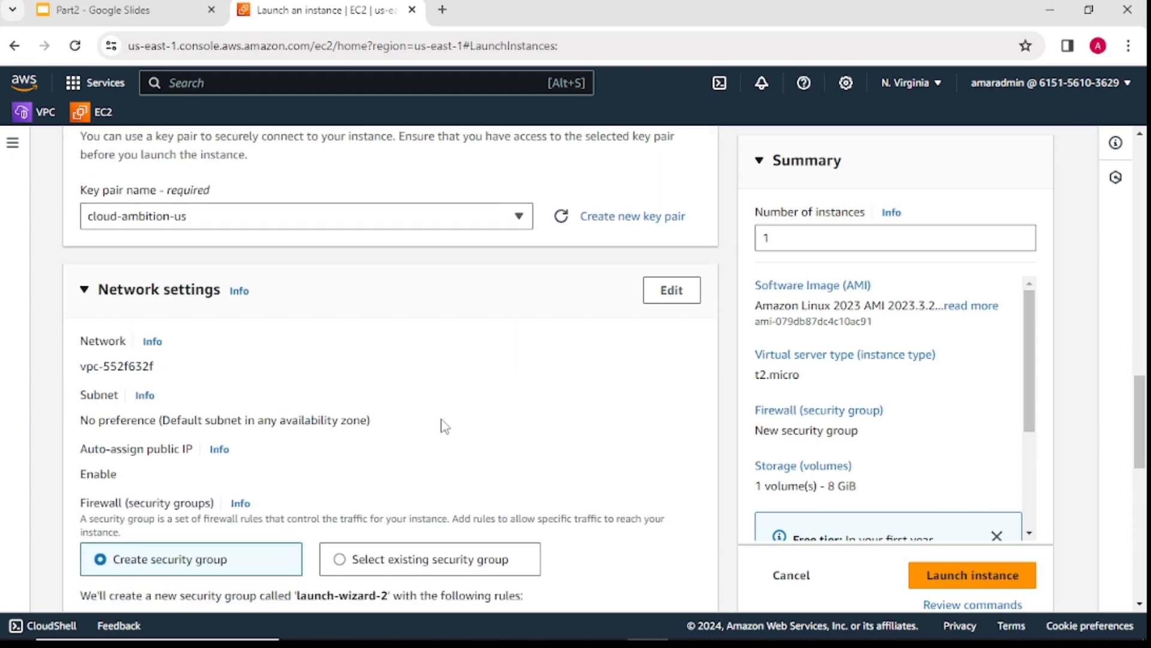
pyautogui.scroll(-2, 447, 423)
pyautogui.scroll(2, 425, 464)
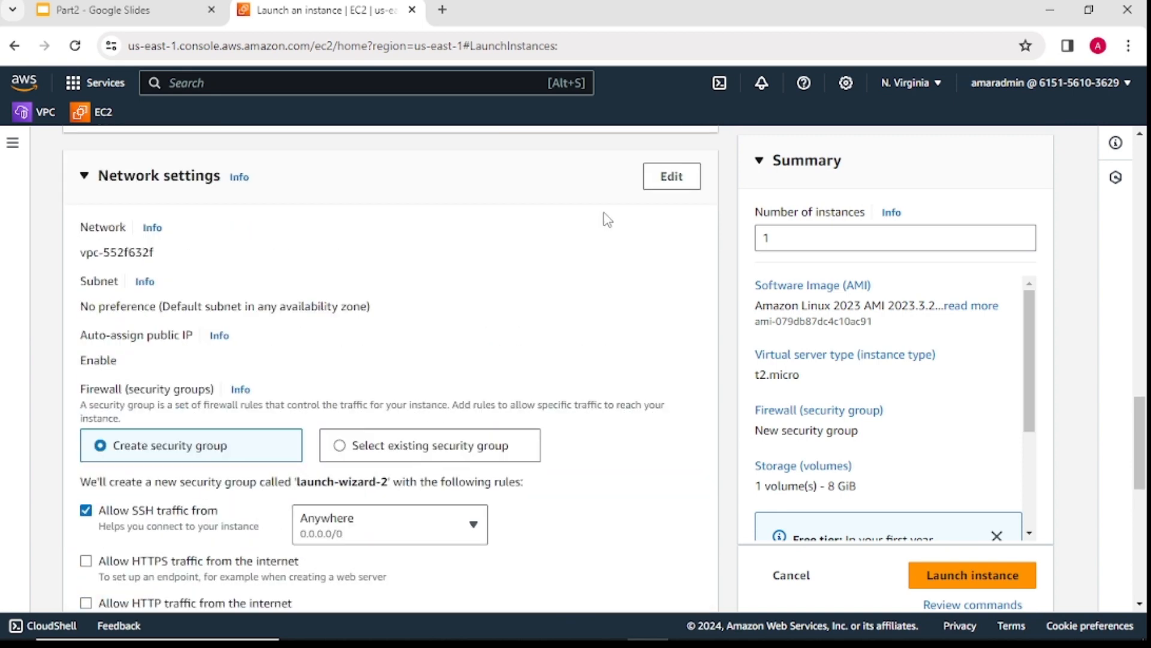
pyautogui.click(657, 184)
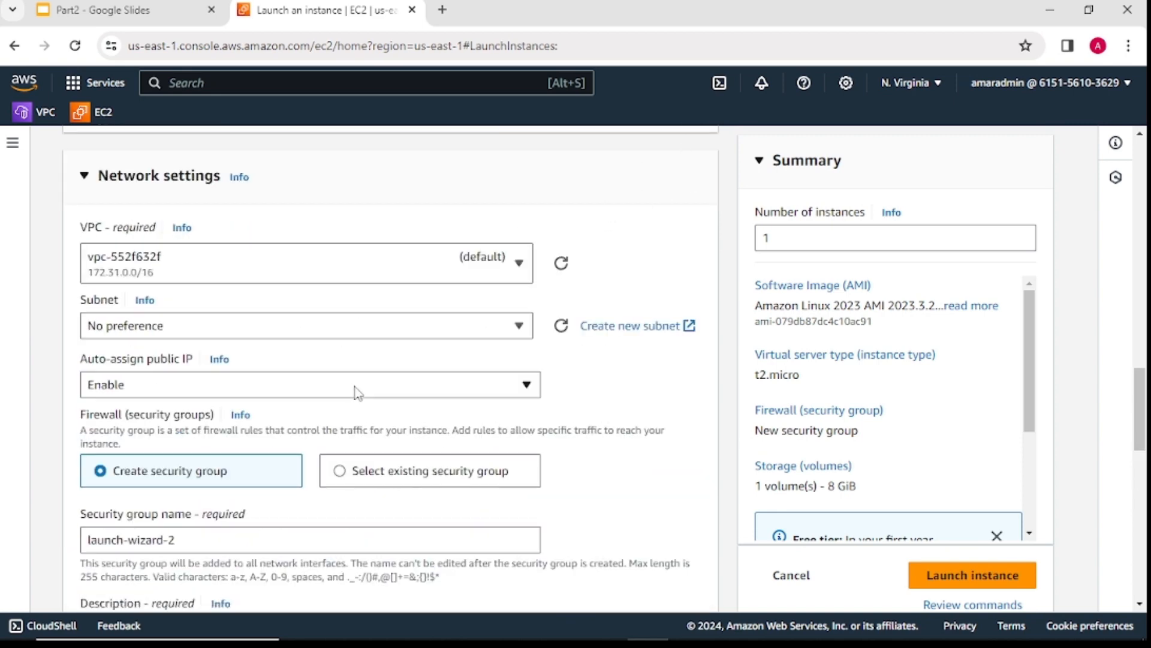
pyautogui.click(386, 278)
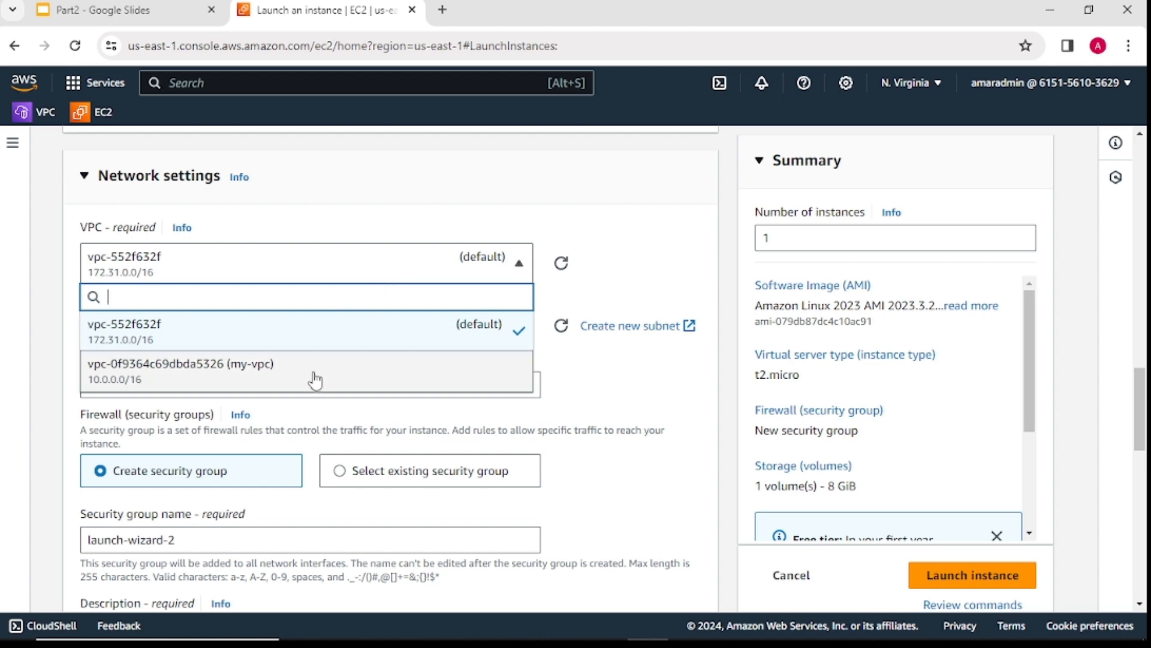
pyautogui.click(416, 384)
pyautogui.click(213, 337)
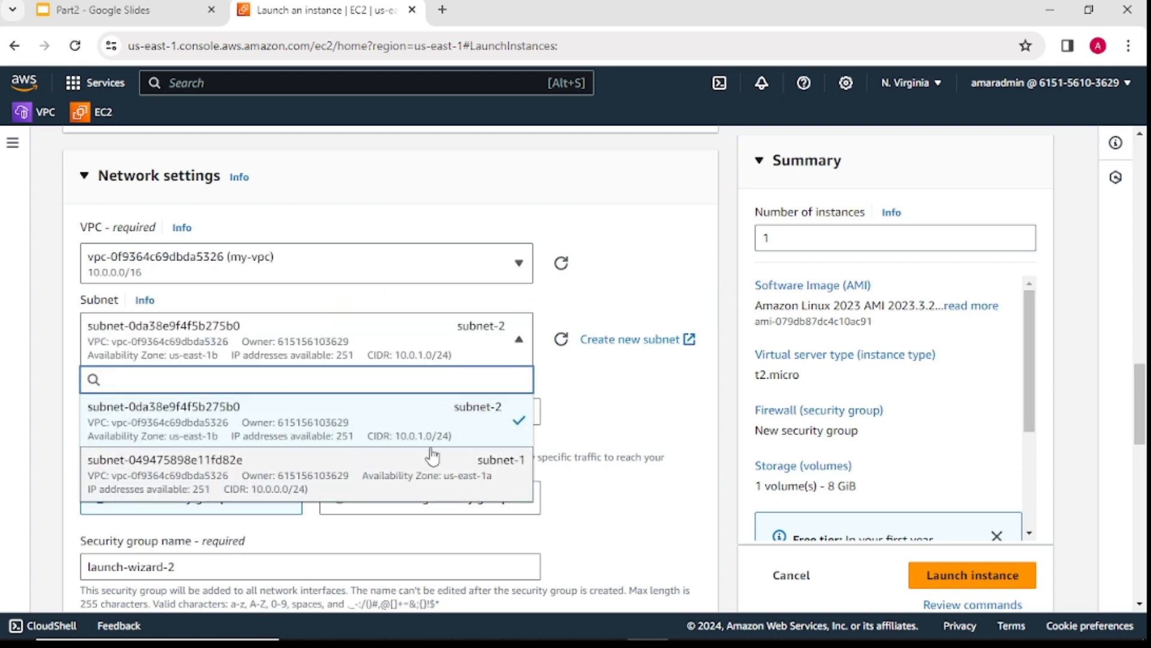
pyautogui.click(340, 463)
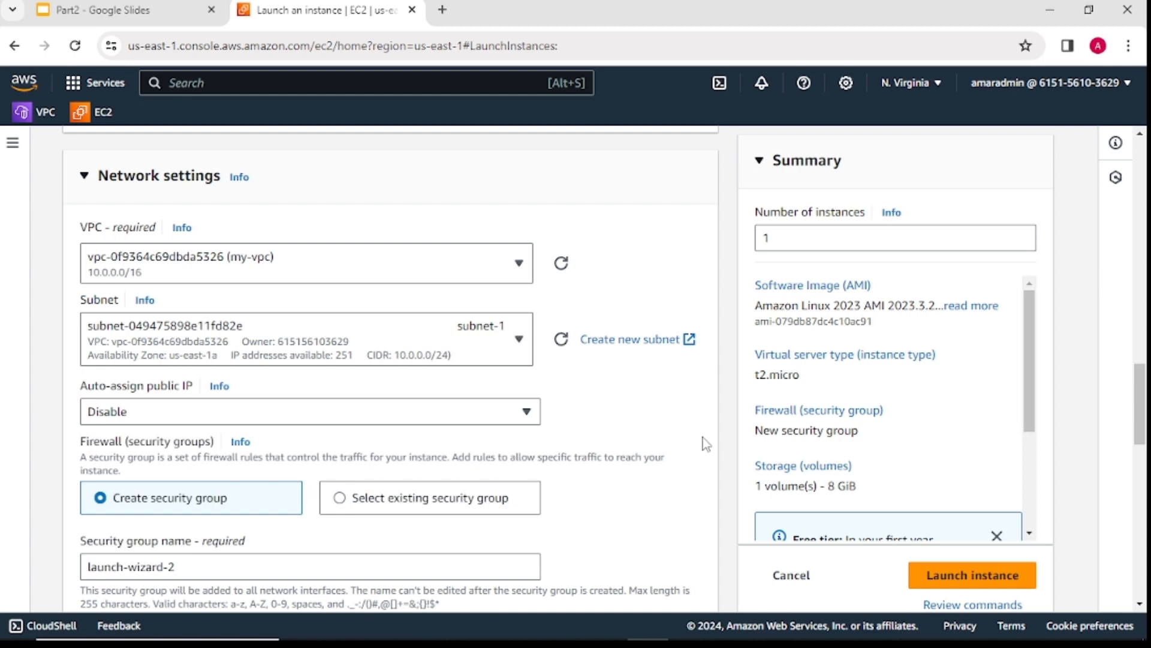
# Review the settings for creating a new security group and rename the group as my-sg.
pyautogui.scroll(-1, 688, 427)
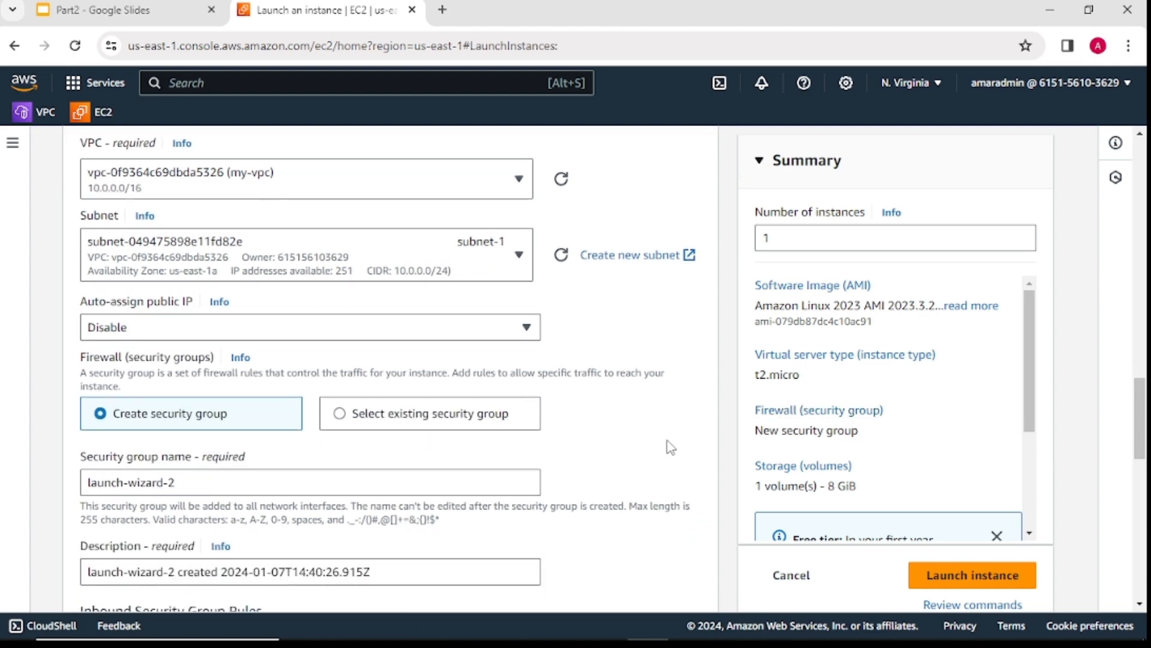
pyautogui.scroll(-1, 660, 444)
pyautogui.scroll(-1, 318, 455)
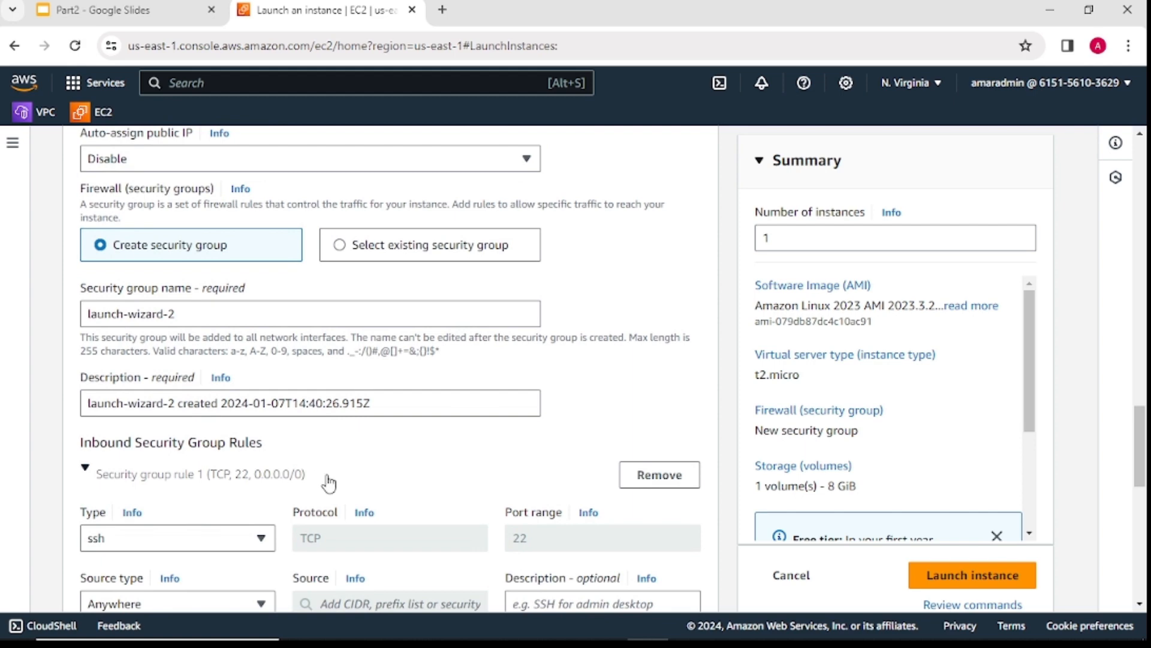
pyautogui.scroll(-2, 328, 482)
pyautogui.scroll(-1, 329, 482)
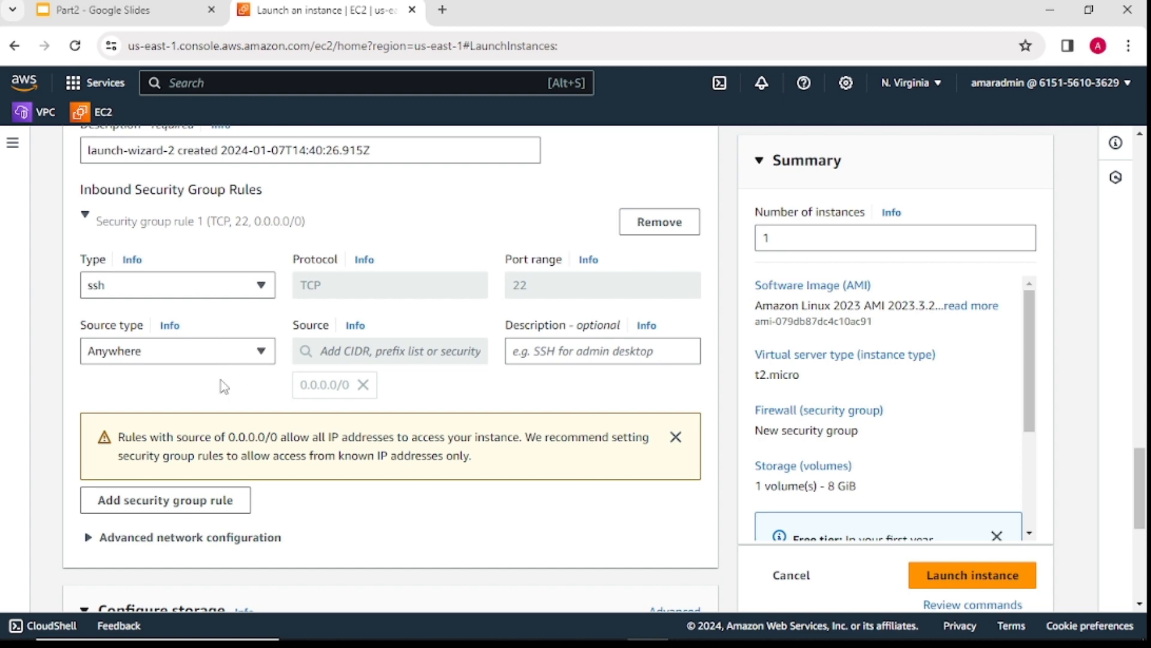
pyautogui.scroll(1, 223, 383)
pyautogui.scroll(2, 221, 390)
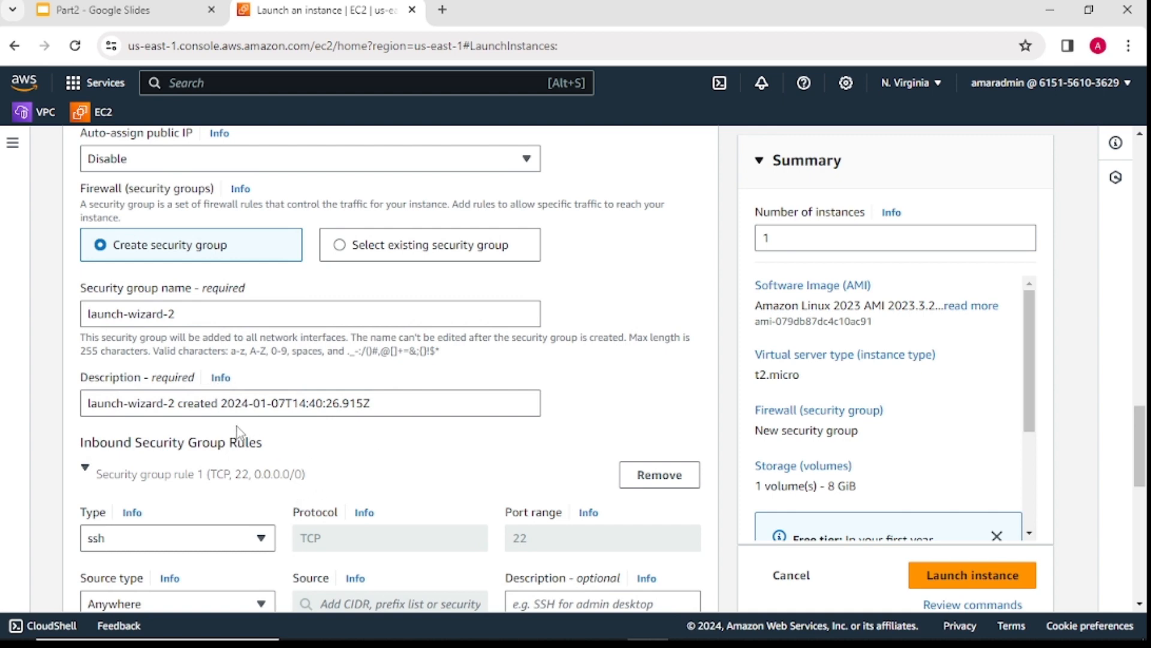
pyautogui.scroll(1, 299, 443)
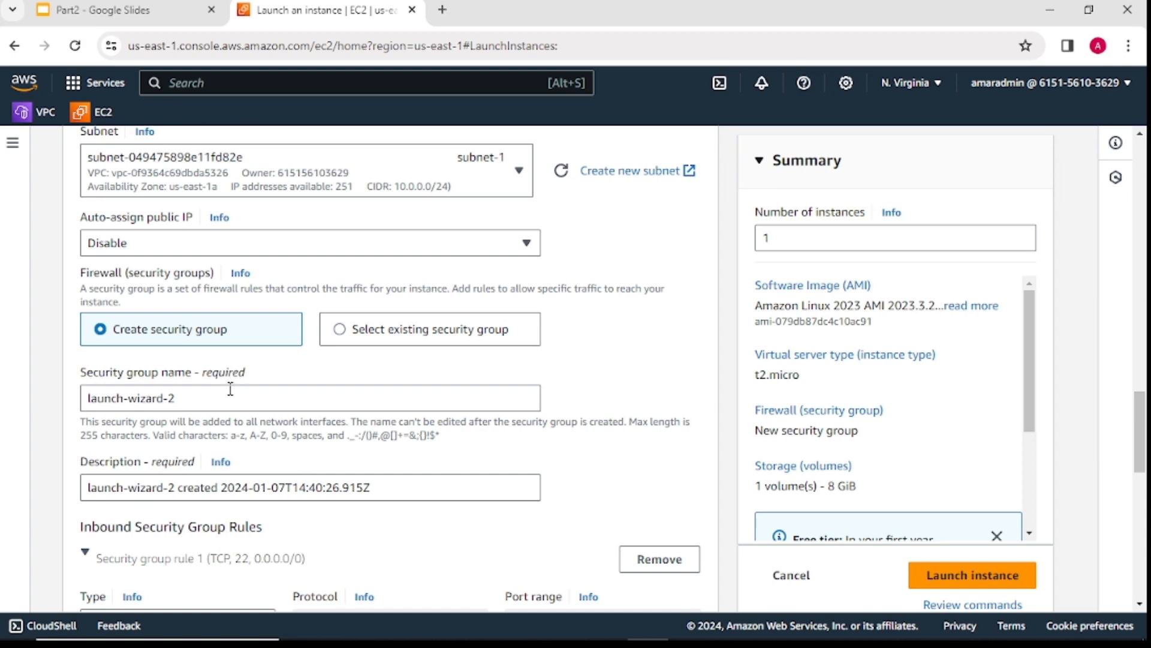
pyautogui.moveTo(228, 393); pyautogui.dragTo(53, 411)
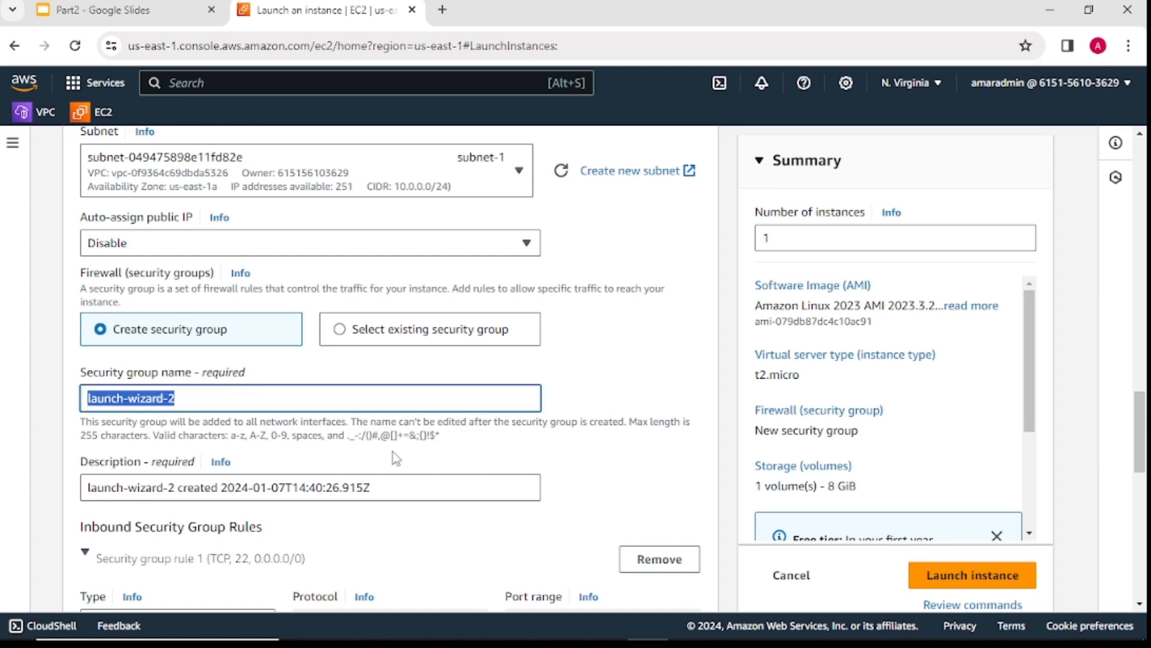
pyautogui.scroll(-2, 407, 457)
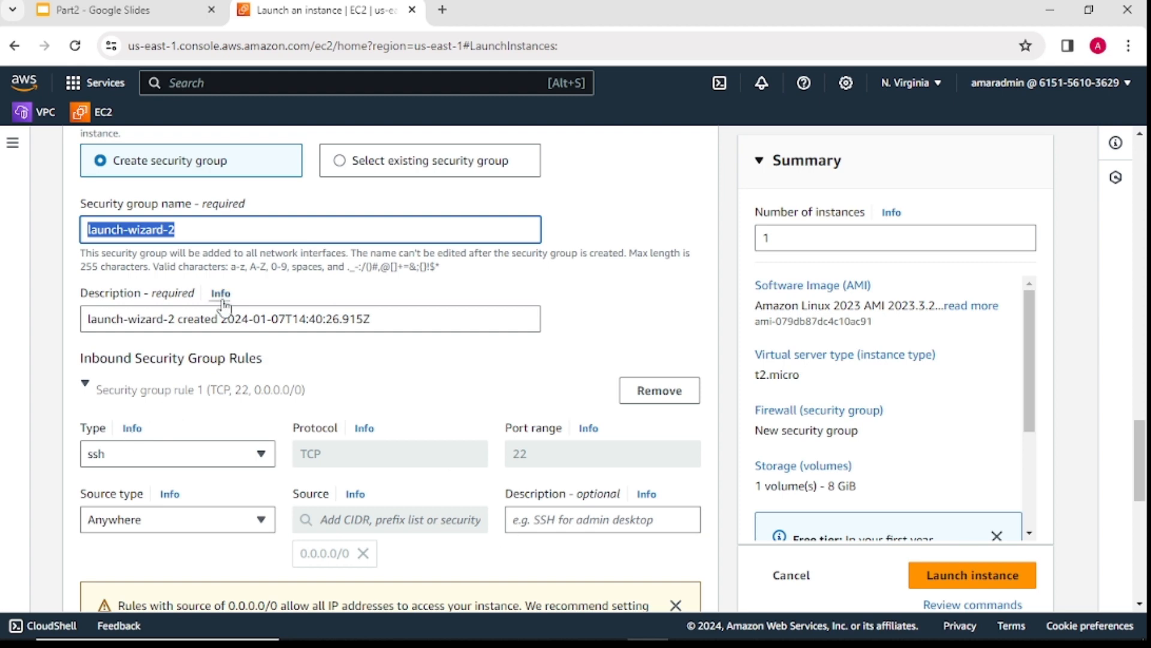
pyautogui.write('my-sg')
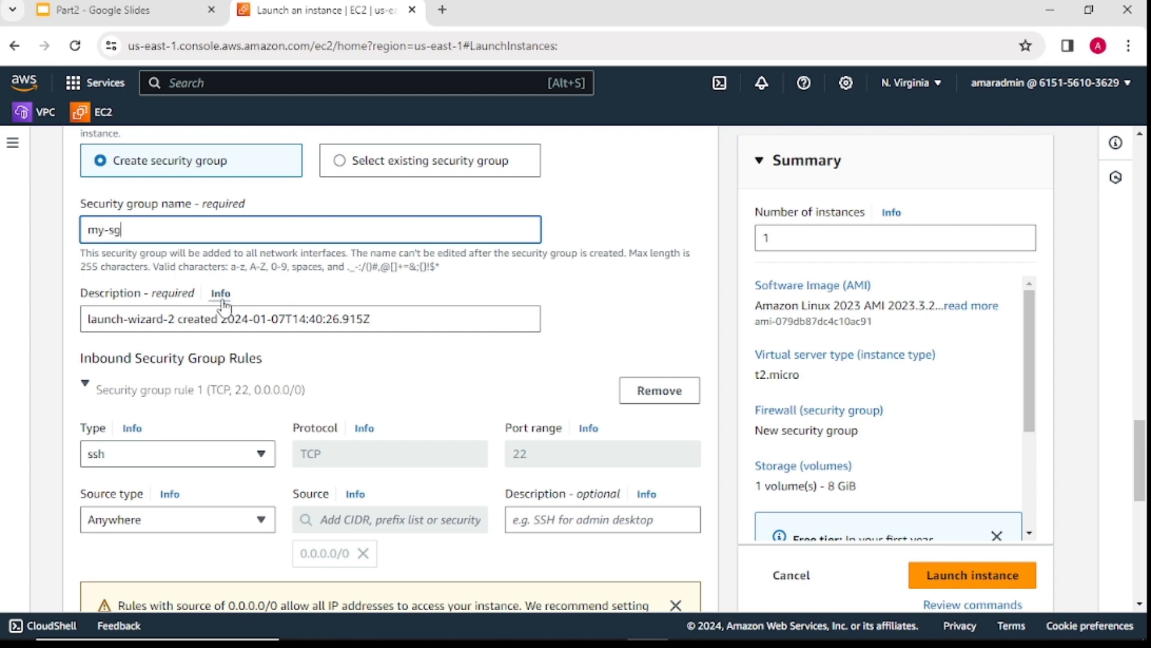
pyautogui.scroll(-2, 283, 422)
pyautogui.click(203, 444)
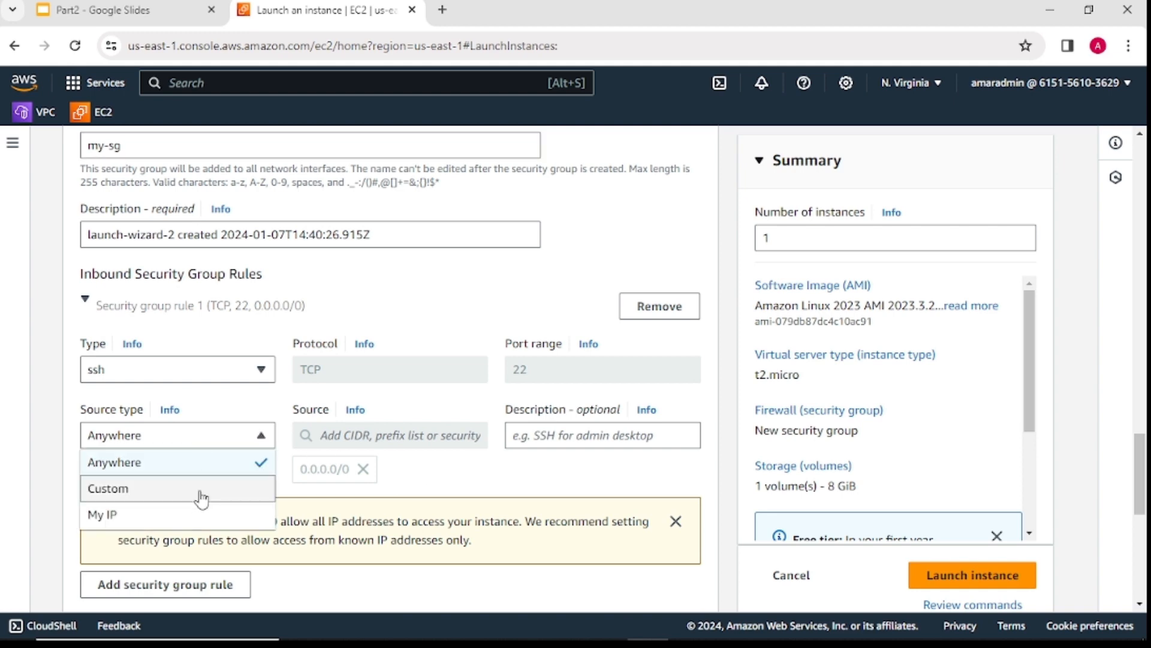
pyautogui.scroll(-2, 198, 489)
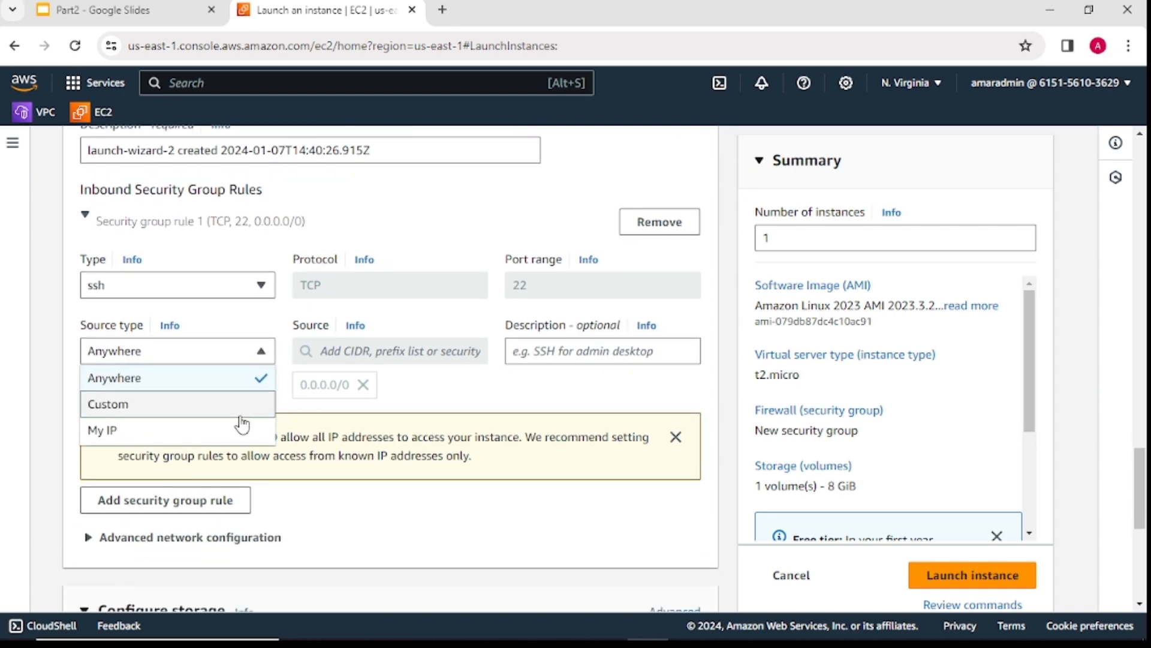
pyautogui.click(480, 393)
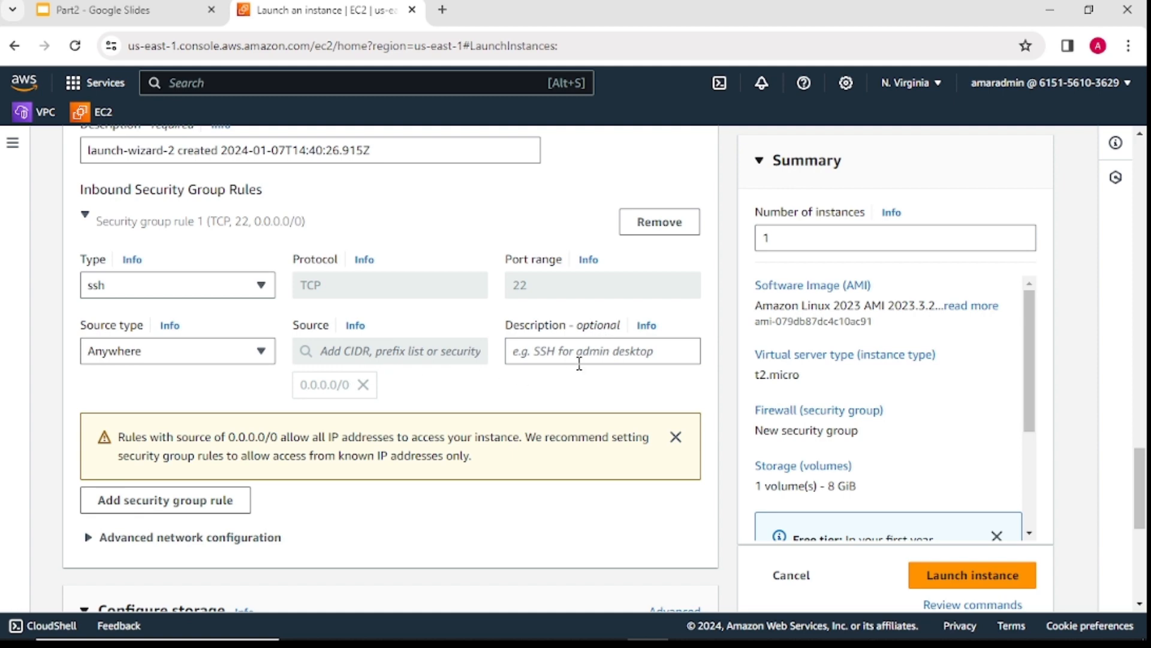
pyautogui.click(568, 349)
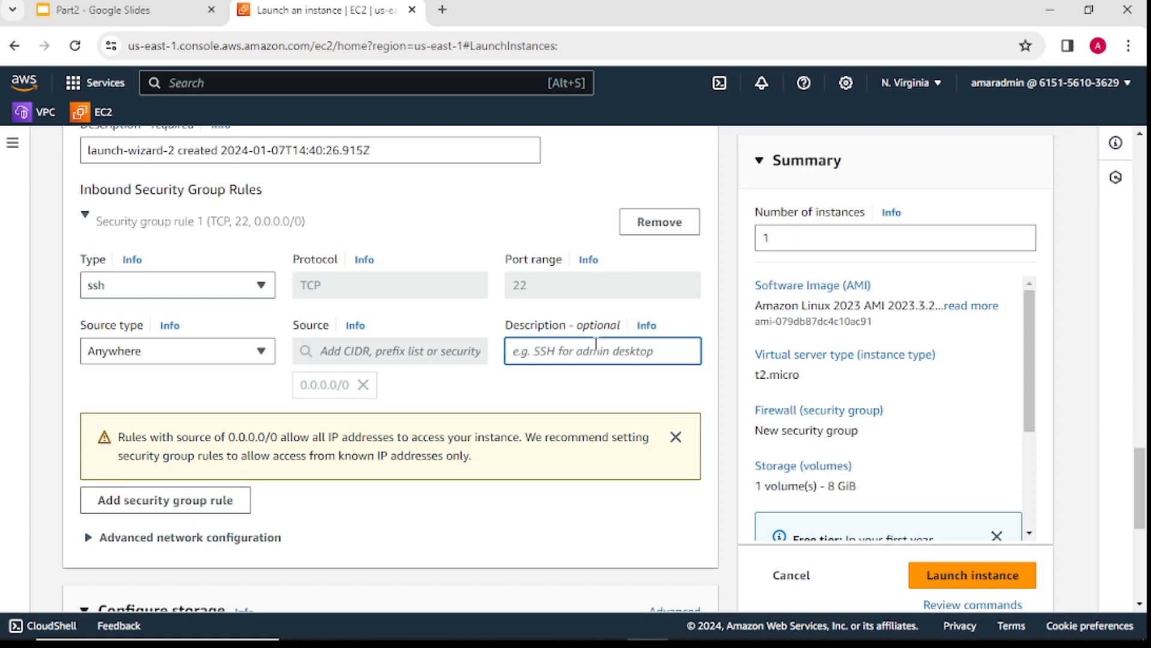
pyautogui.write('HH===')
pyautogui.press('BackSpace')
pyautogui.press('BackSpace')
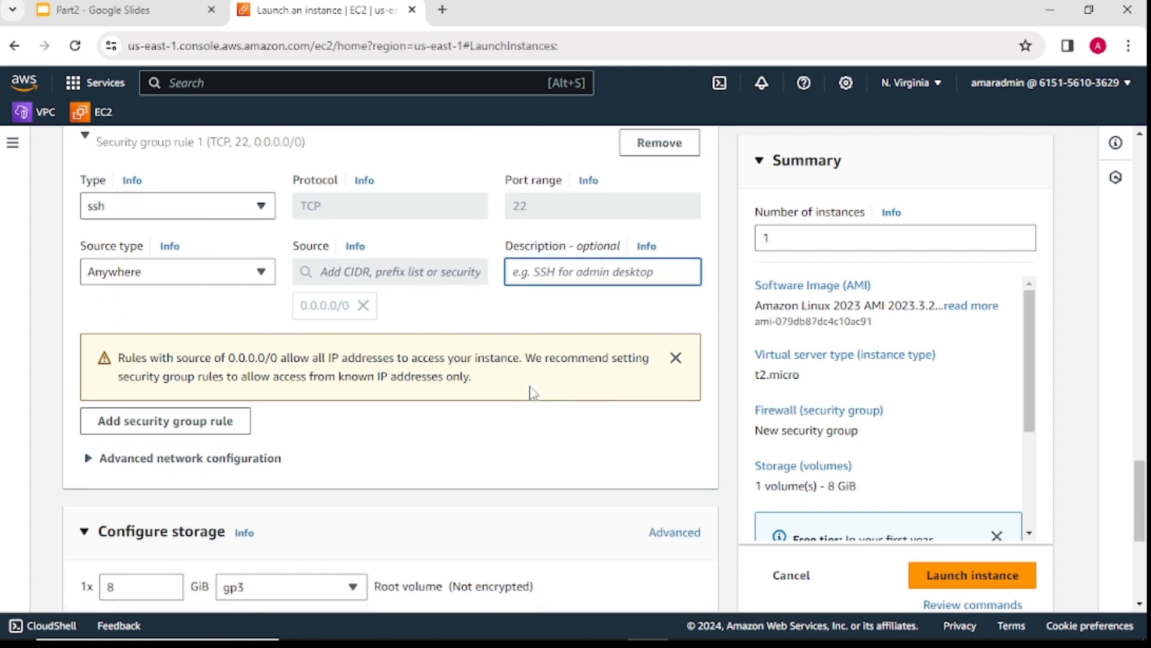
# Add a second inbound security group rule and set its type to HTTP.
pyautogui.click(206, 509)
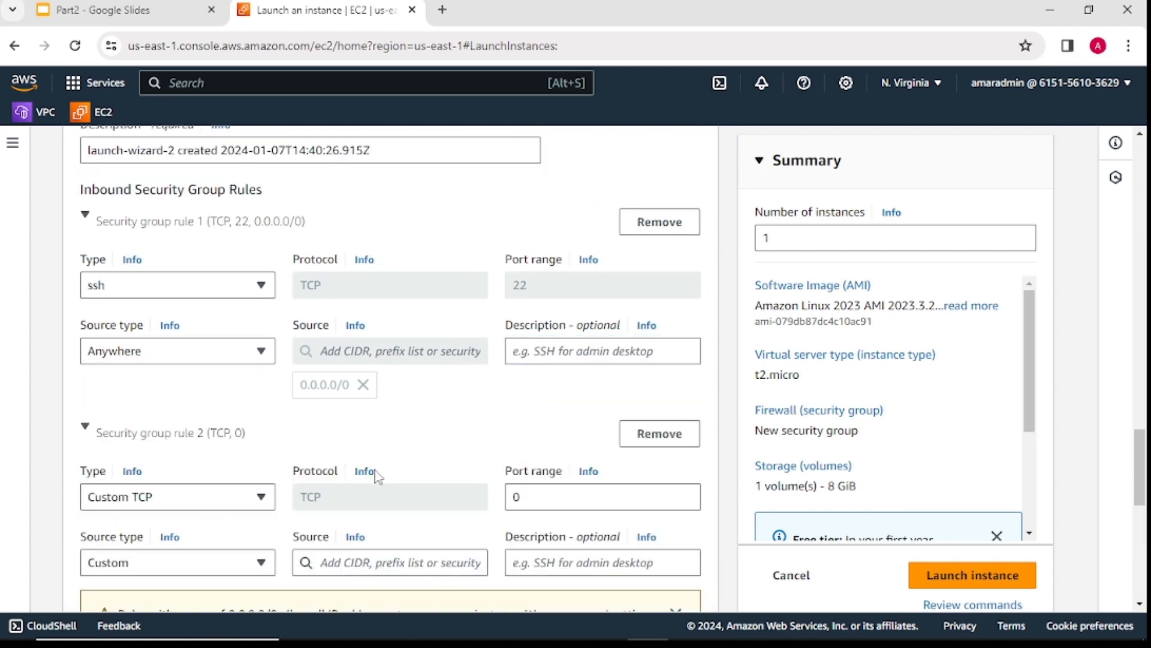
pyautogui.scroll(-1, 157, 471)
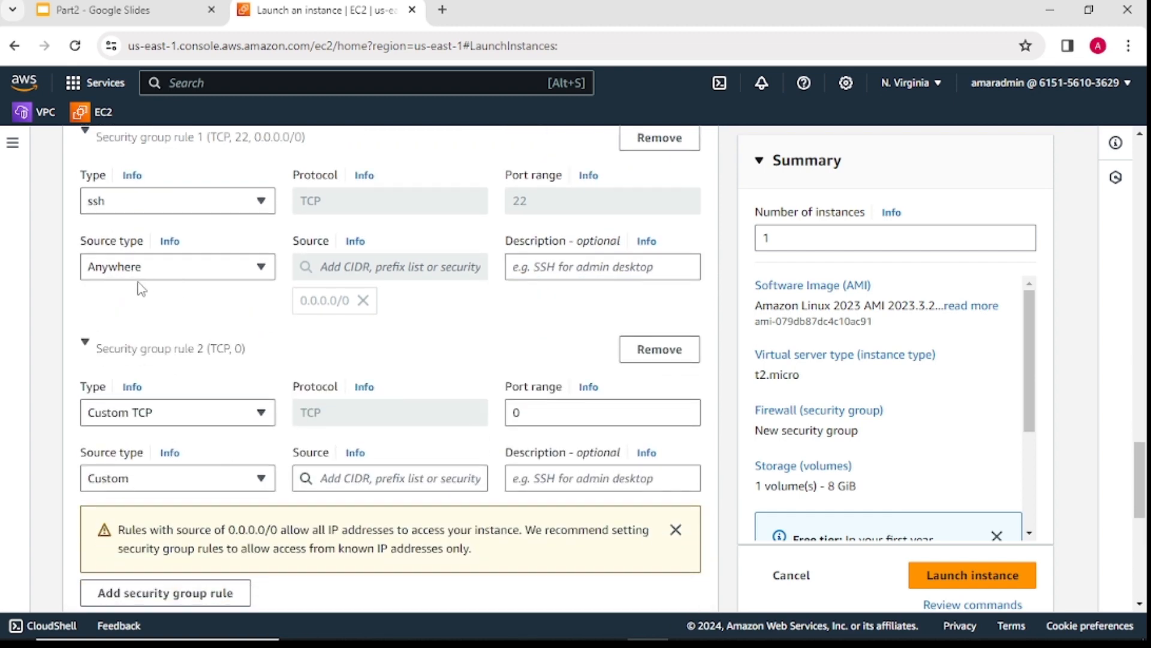
pyautogui.click(144, 420)
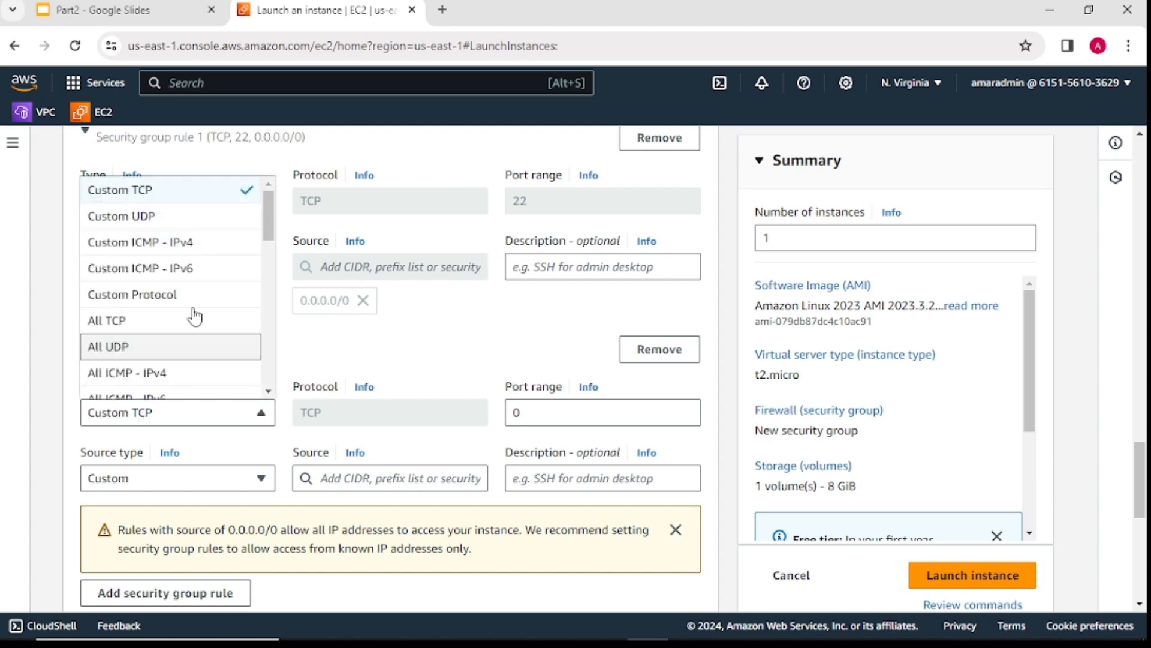
pyautogui.press('h')
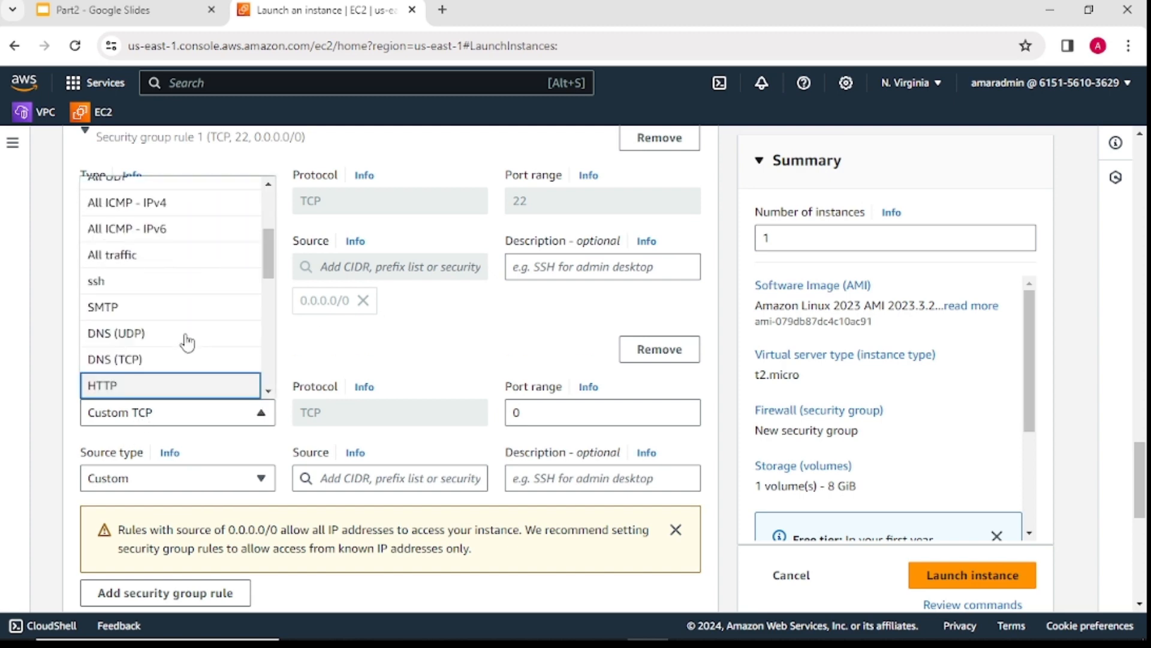
pyautogui.scroll(-2, 187, 342)
pyautogui.click(167, 309)
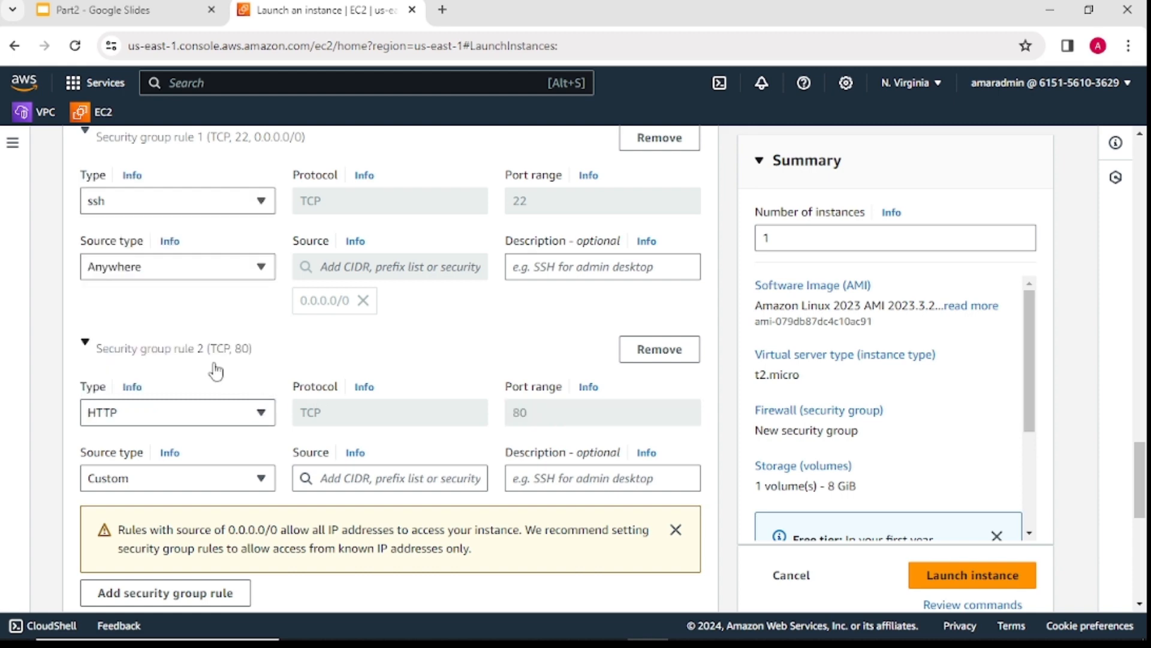
# Add a third inbound security group rule to the my-sg group.
pyautogui.scroll(-1, 213, 398)
pyautogui.scroll(-1, 213, 398)
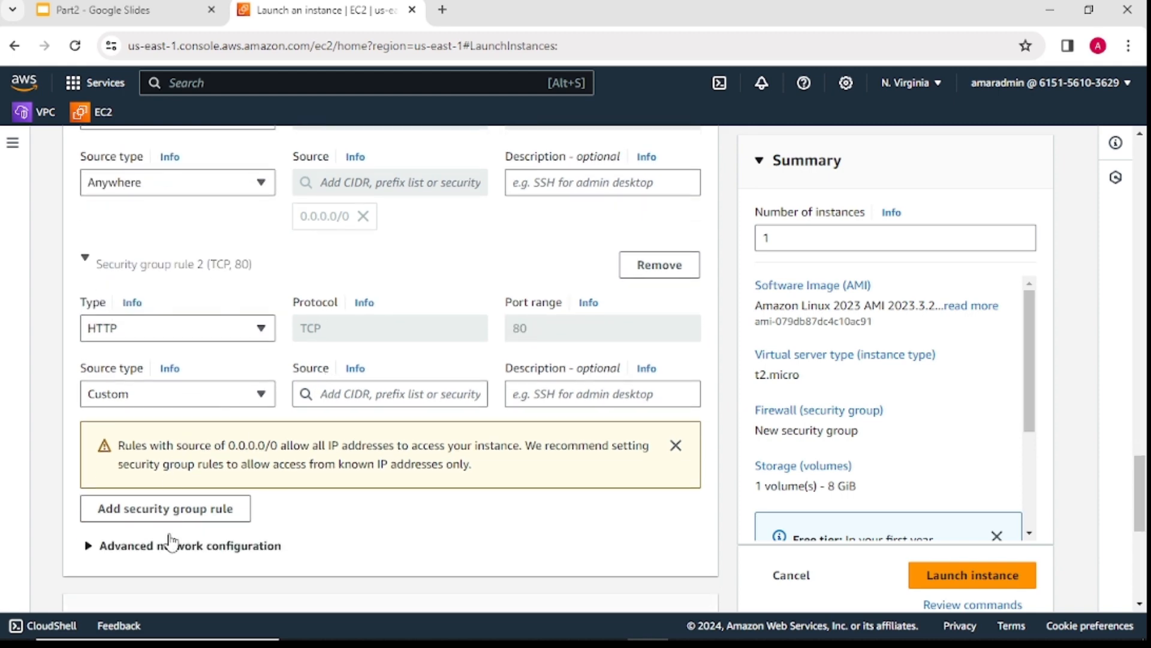
pyautogui.click(170, 518)
pyautogui.scroll(-3, 173, 461)
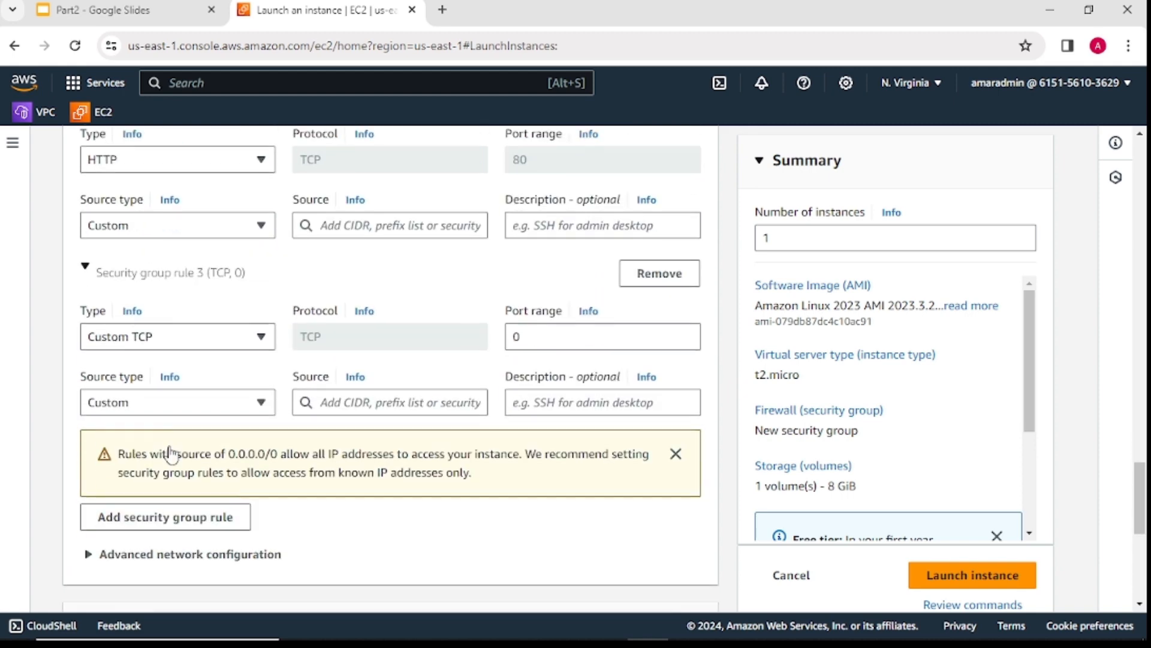
pyautogui.click(174, 346)
pyautogui.press('h')
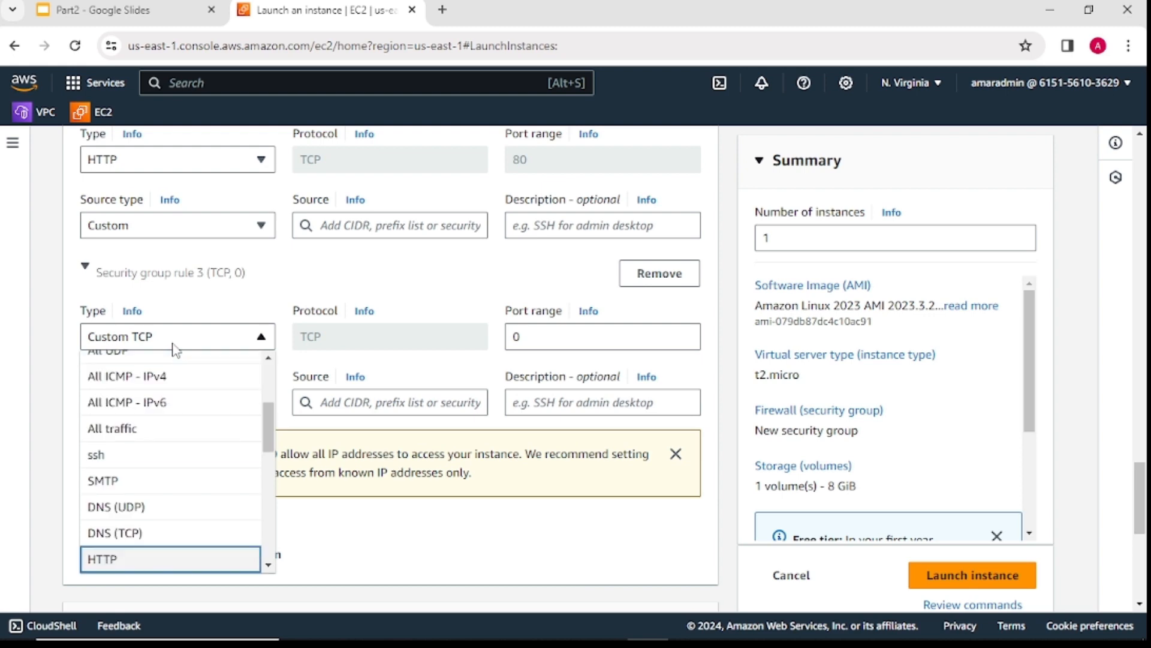
pyautogui.scroll(-2, 188, 458)
pyautogui.scroll(-2, 169, 506)
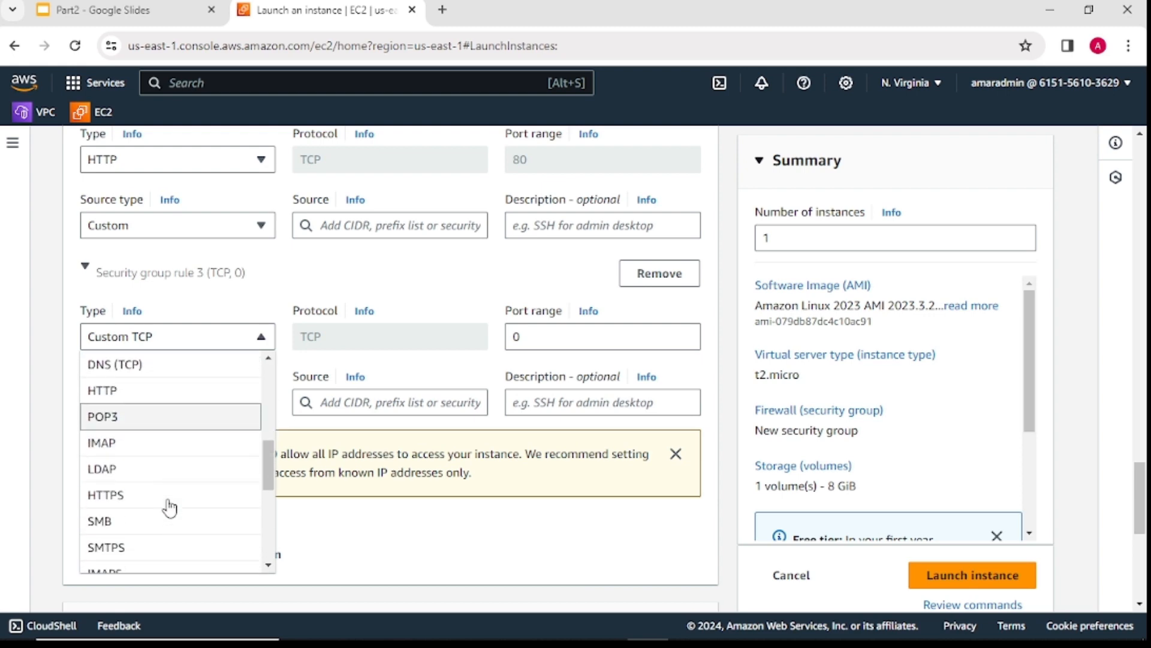
pyautogui.scroll(-3, 171, 506)
pyautogui.scroll(-2, 182, 480)
pyautogui.scroll(-4, 182, 480)
pyautogui.scroll(3, 174, 389)
pyautogui.scroll(3, 177, 391)
pyautogui.scroll(3, 287, 431)
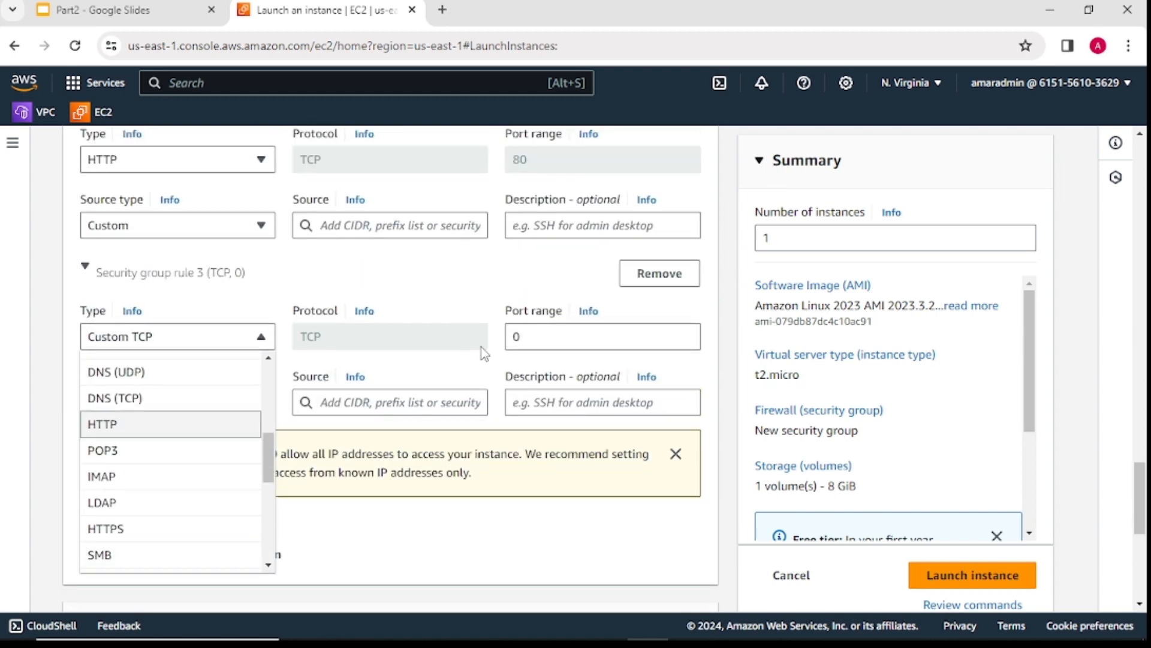
# Set the port range of the third security group rule to 443, keeping the Custom TCP type.
pyautogui.click(546, 335)
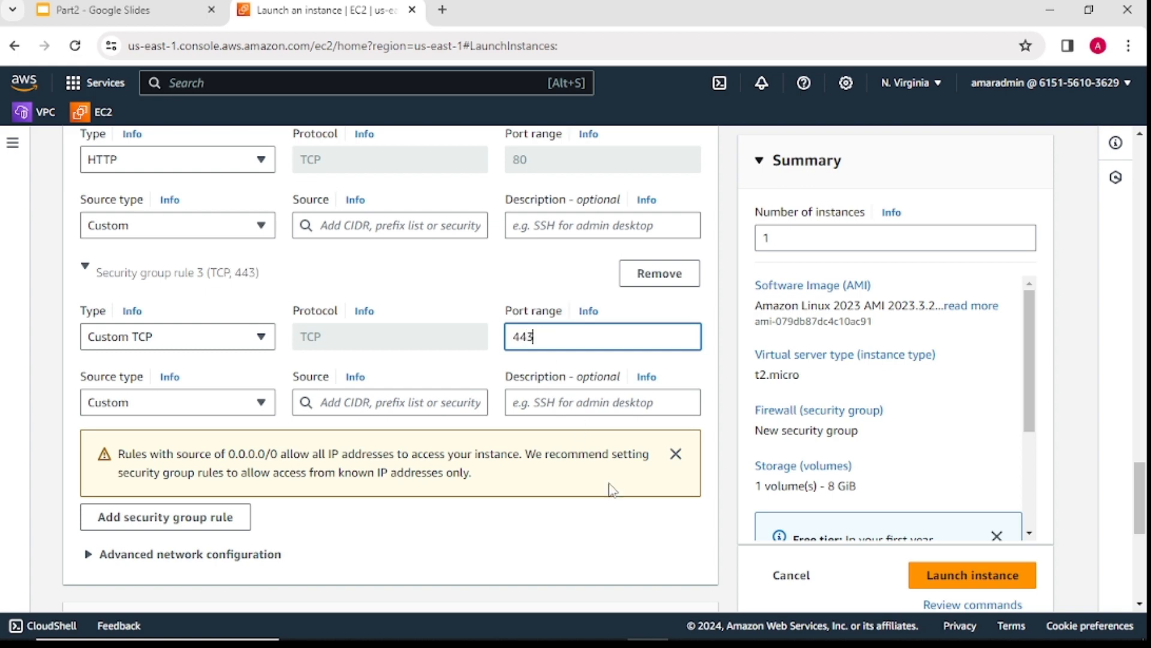
pyautogui.click(572, 539)
pyautogui.scroll(-1, 564, 528)
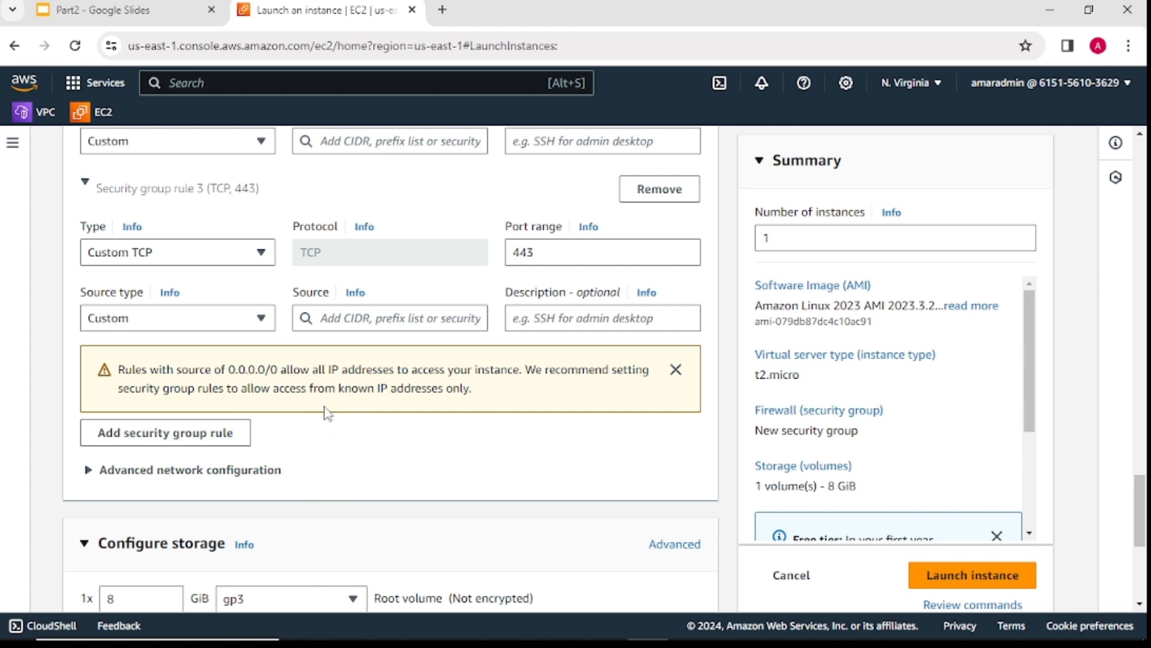
# Set the source type of the HTTP rule to My IP.
pyautogui.scroll(1, 324, 419)
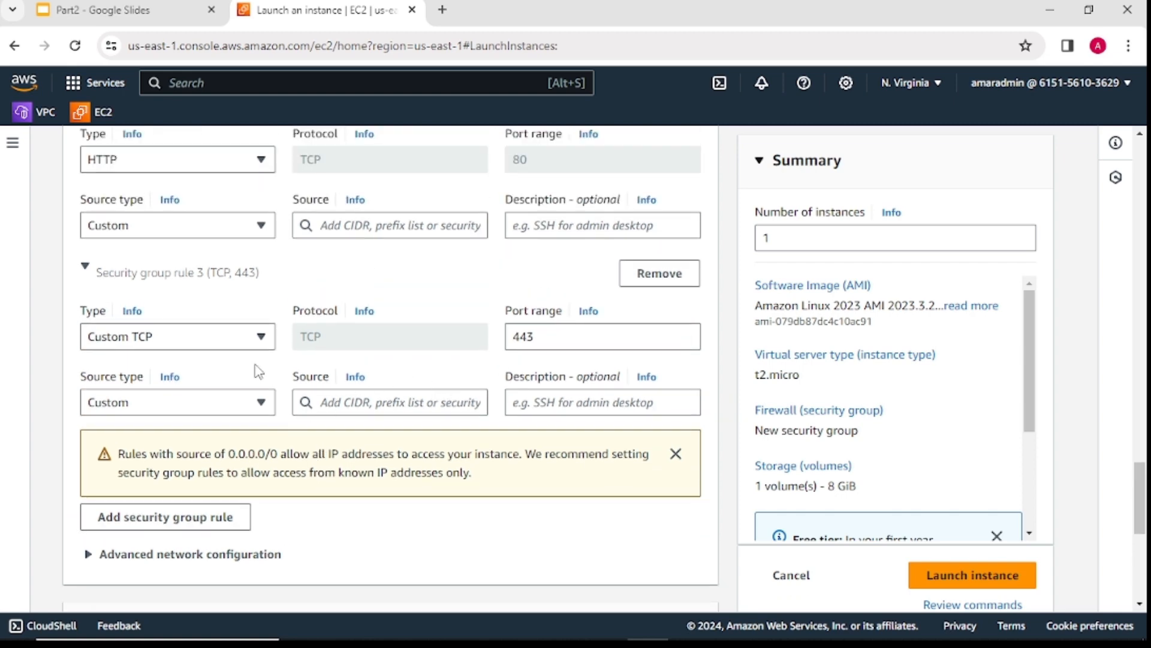
pyautogui.scroll(1, 363, 362)
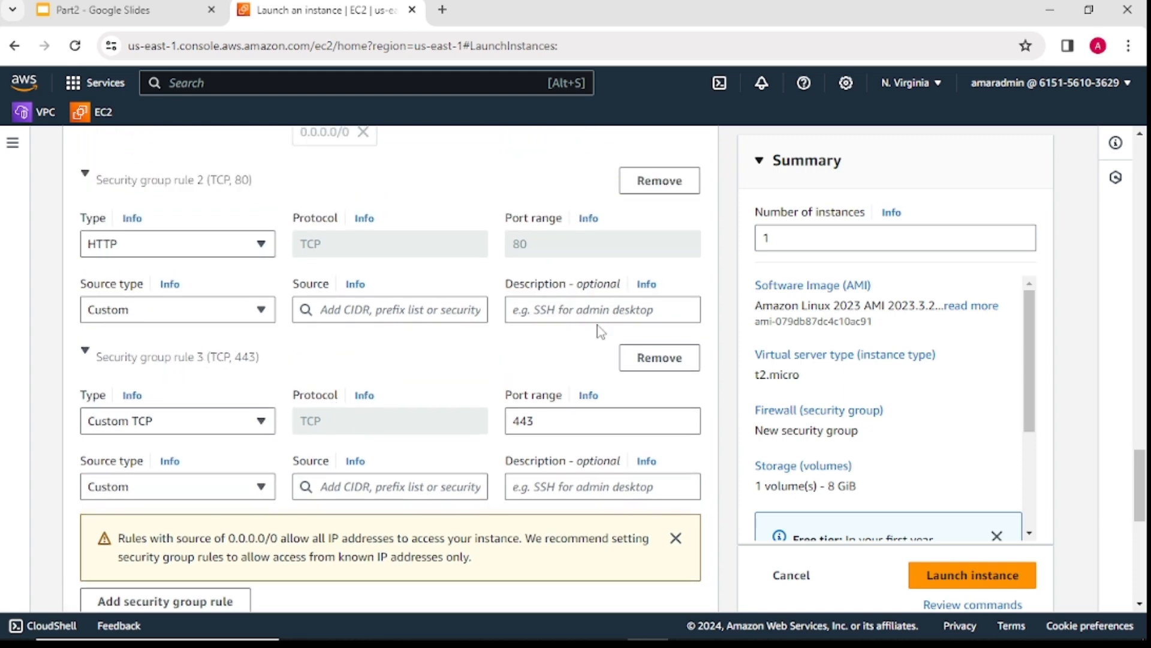
pyautogui.click(186, 316)
pyautogui.click(188, 317)
pyautogui.click(172, 310)
pyautogui.click(146, 390)
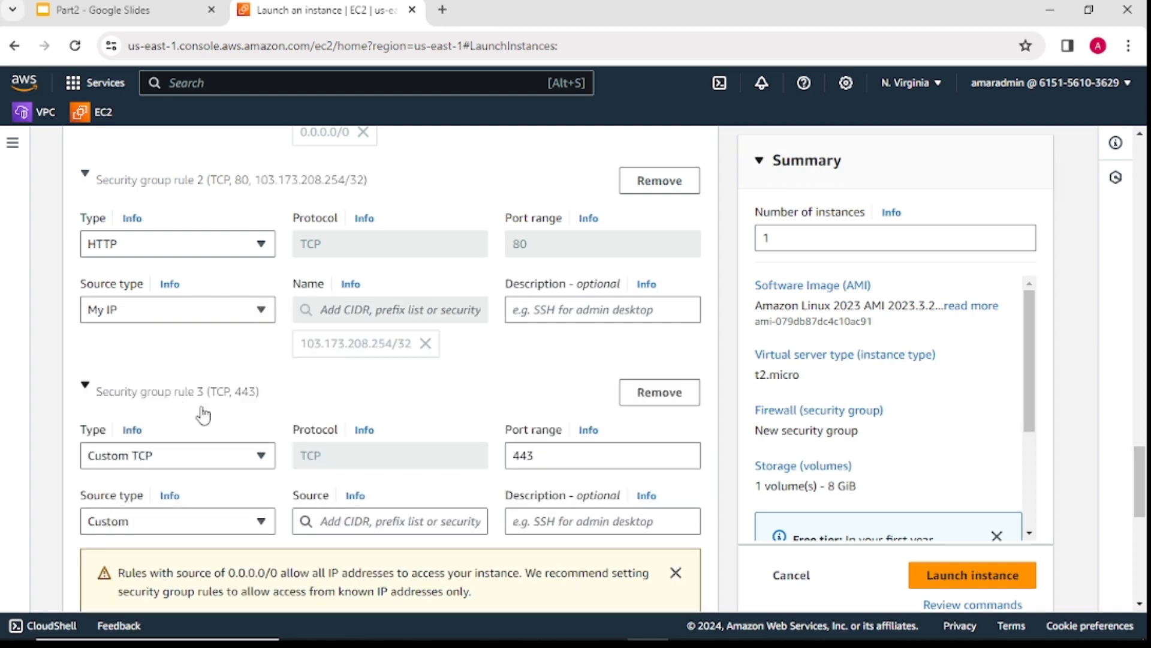
# Set the source type of the Custom TCP rule for port 443 to My IP.
pyautogui.scroll(-2, 175, 462)
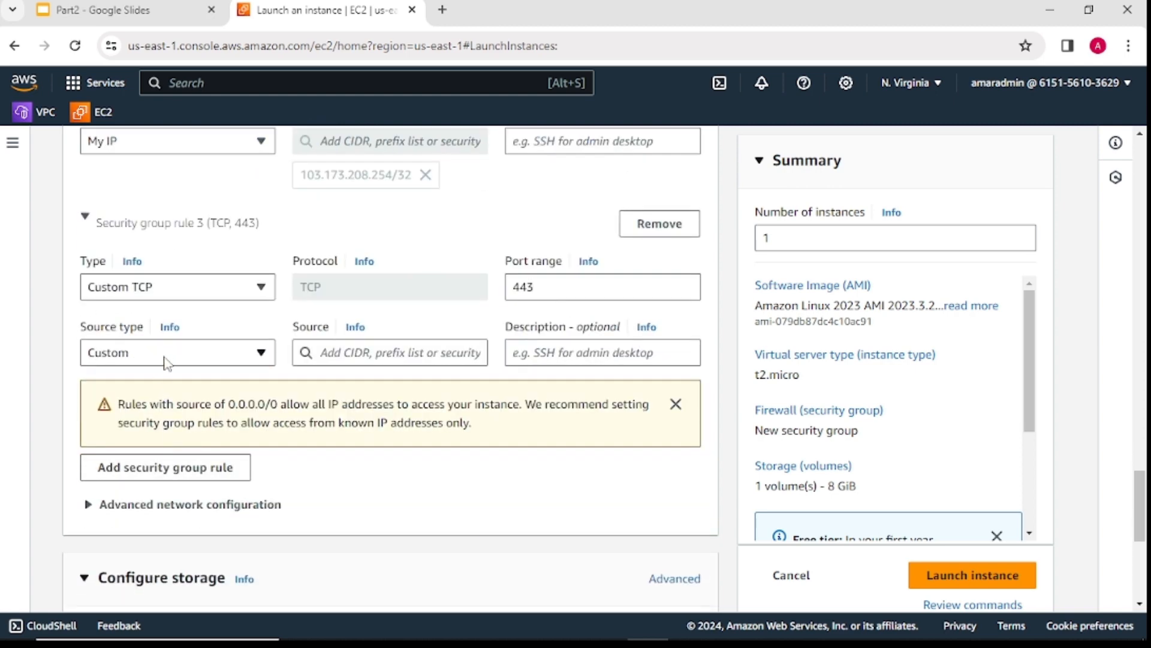
pyautogui.click(166, 362)
pyautogui.click(264, 445)
pyautogui.scroll(-2, 165, 455)
pyautogui.scroll(6, 165, 452)
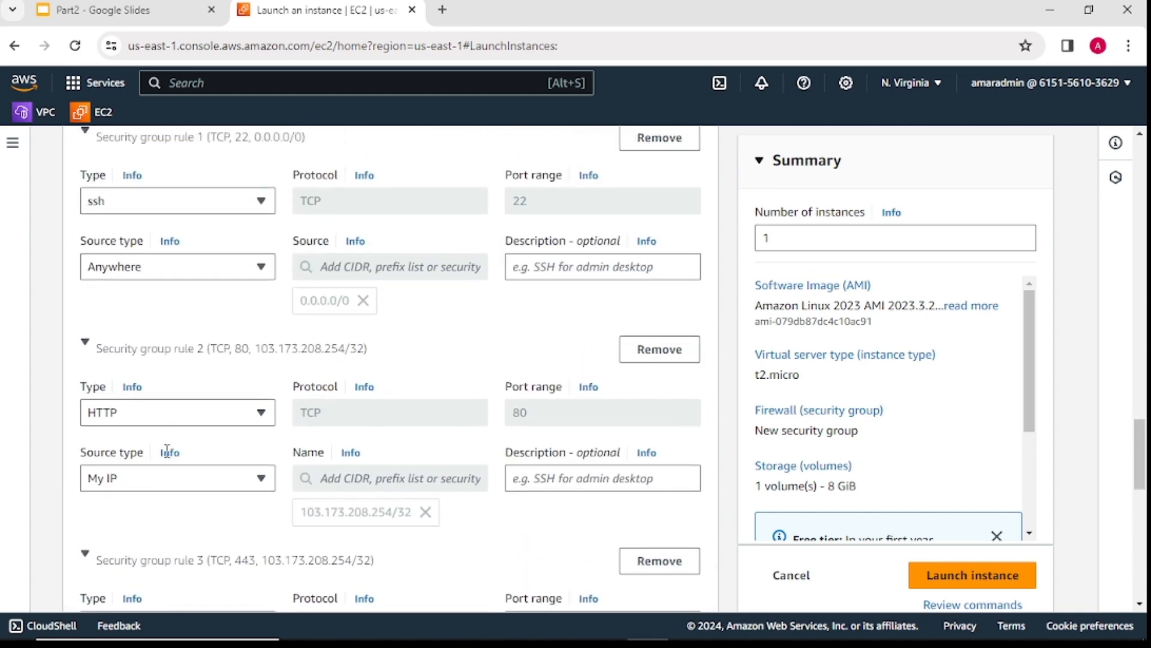
pyautogui.click(195, 273)
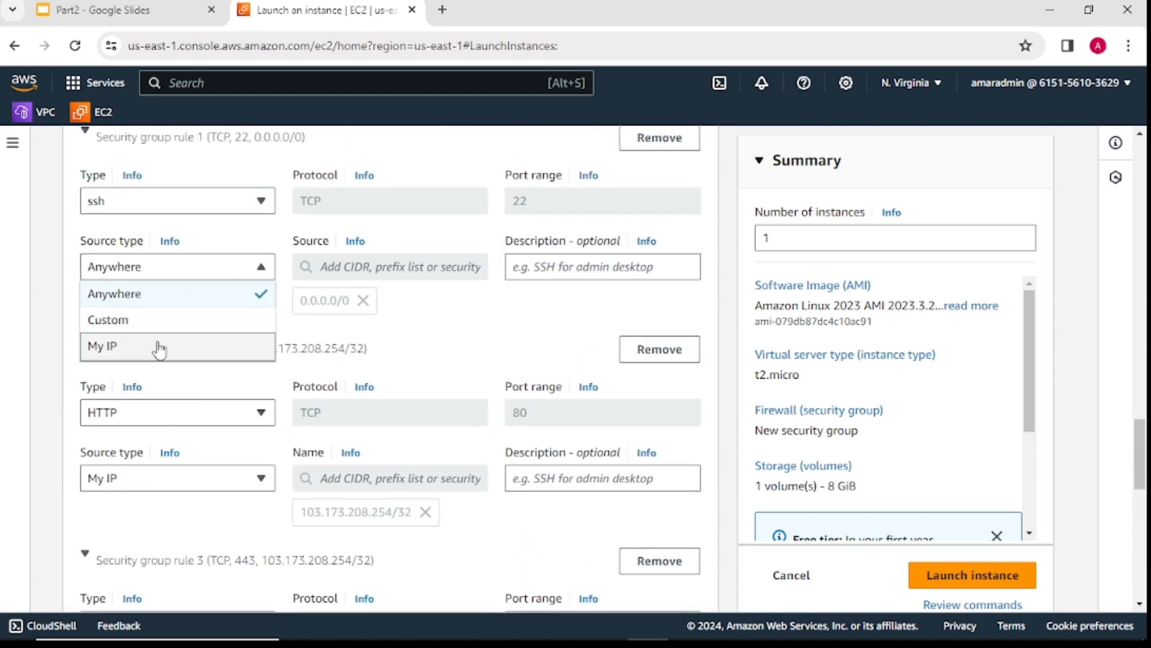
pyautogui.click(466, 343)
pyautogui.scroll(4, 466, 343)
pyautogui.scroll(-4, 468, 343)
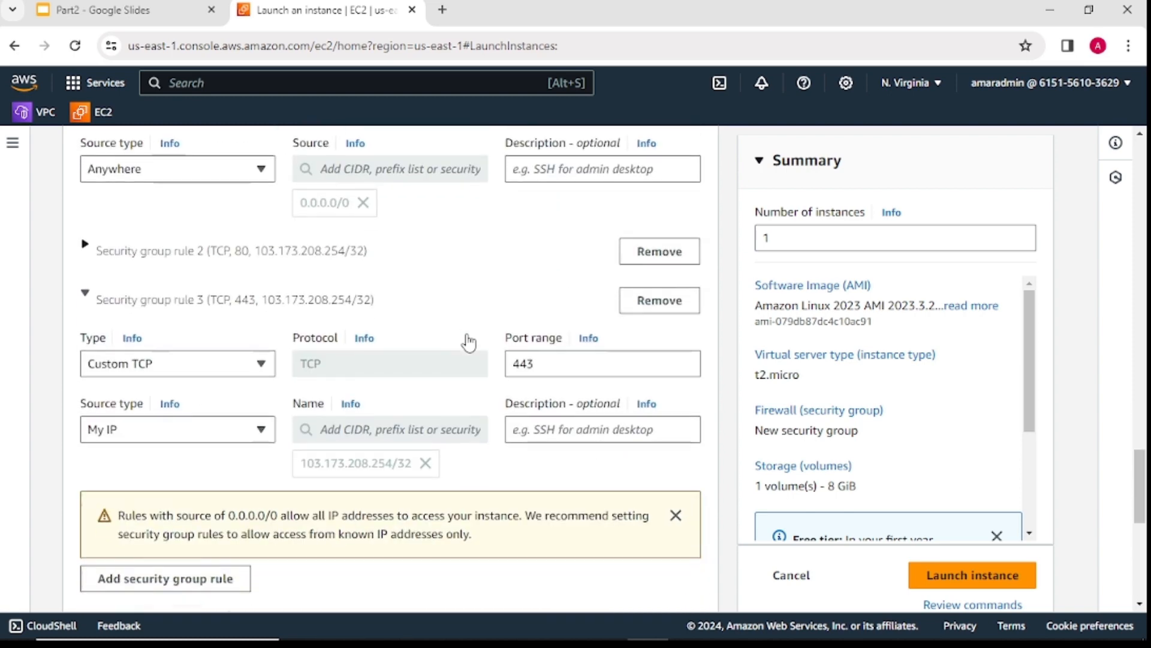
# Launch the ec2-1 instance with the default storage and open the new instance in the instances list.
pyautogui.scroll(-8, 468, 342)
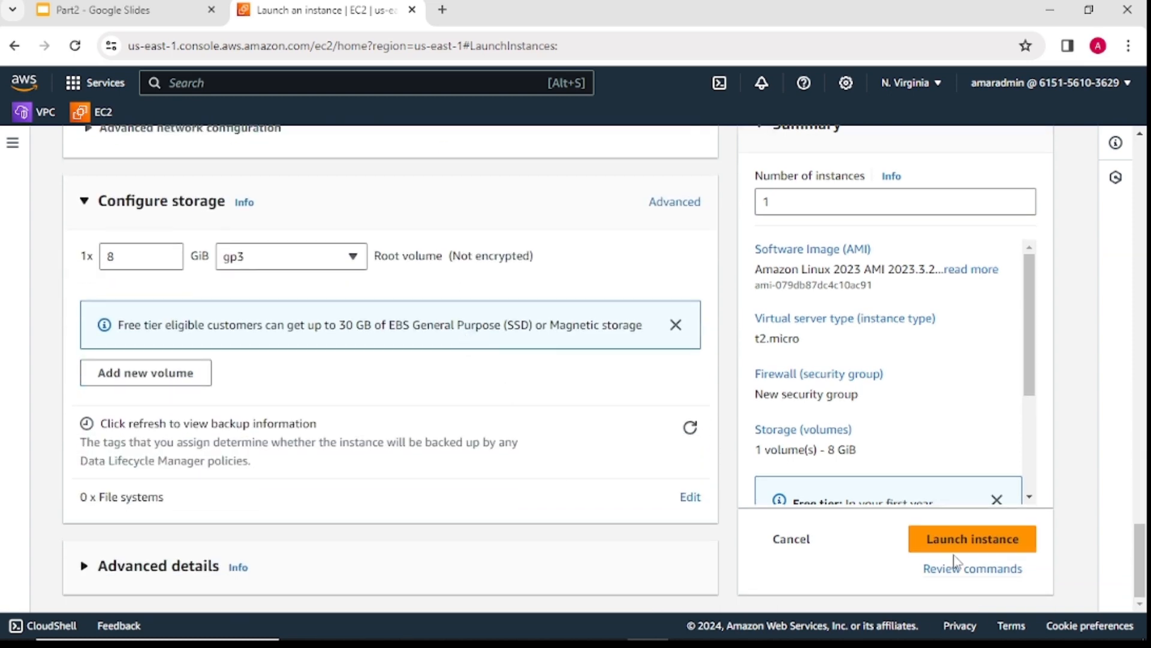
pyautogui.click(955, 547)
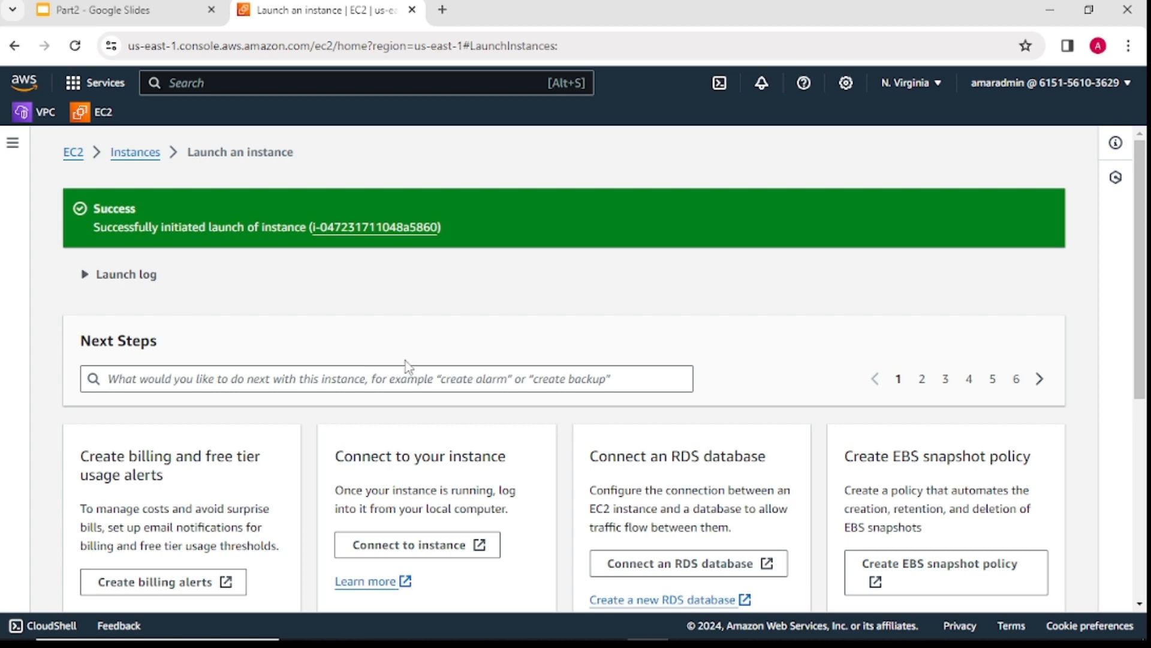
pyautogui.scroll(-3, 406, 361)
pyautogui.scroll(3, 403, 371)
pyautogui.click(353, 228)
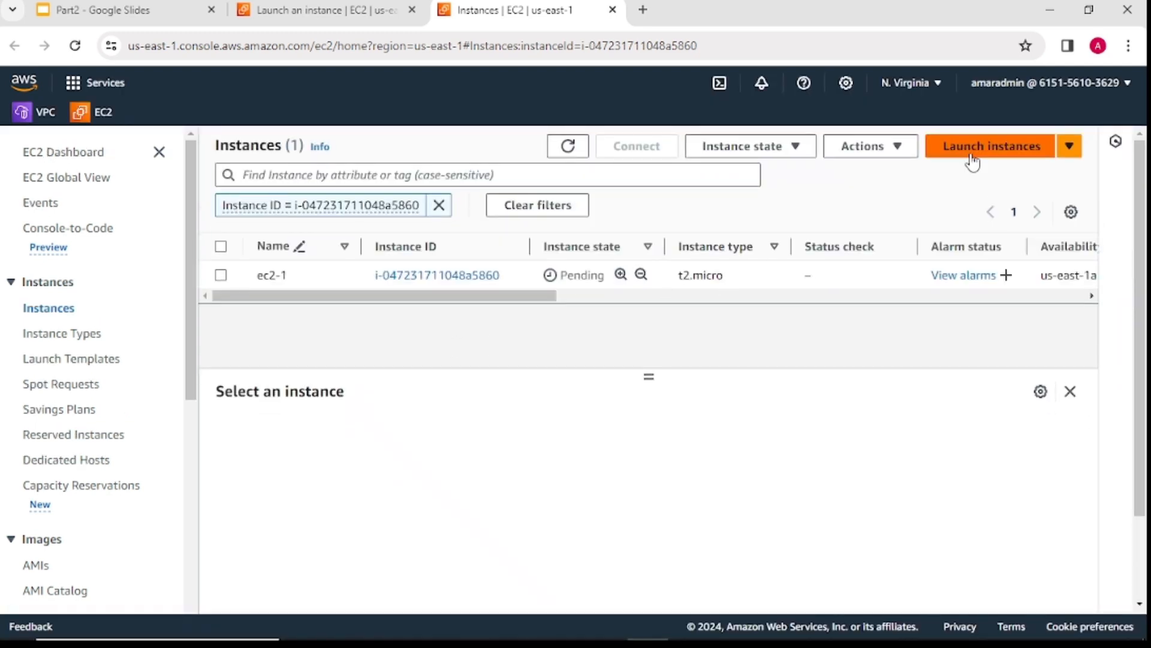
# Start launching another instance and name it ec2-2.
pyautogui.click(972, 161)
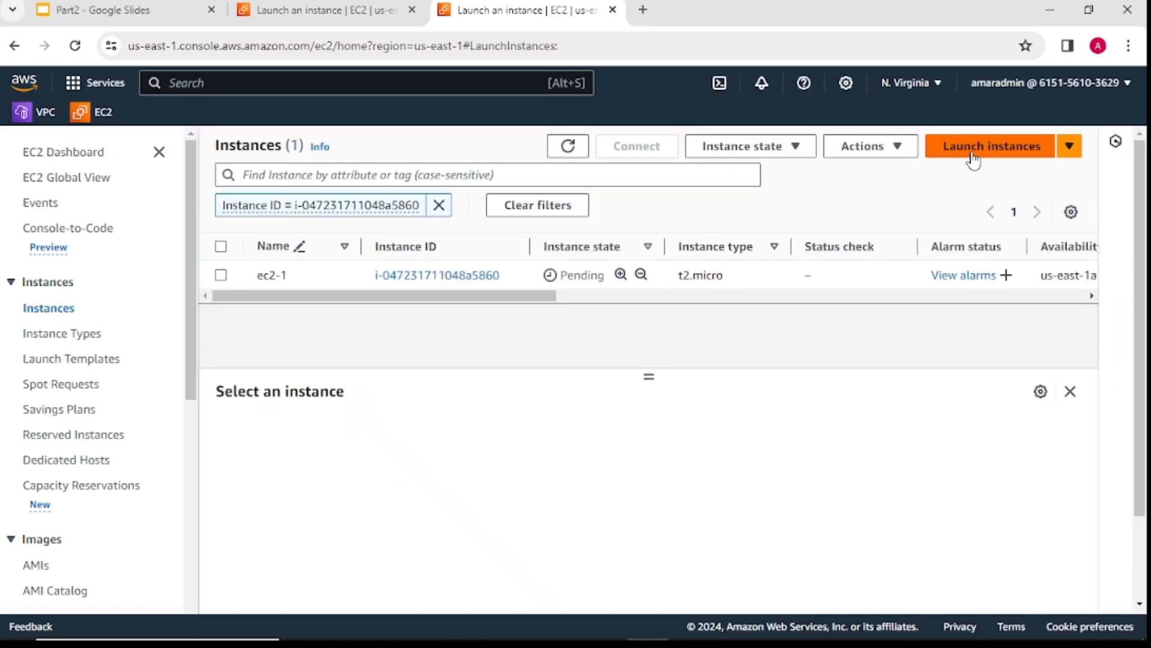
pyautogui.click(168, 380)
pyautogui.write('ec')
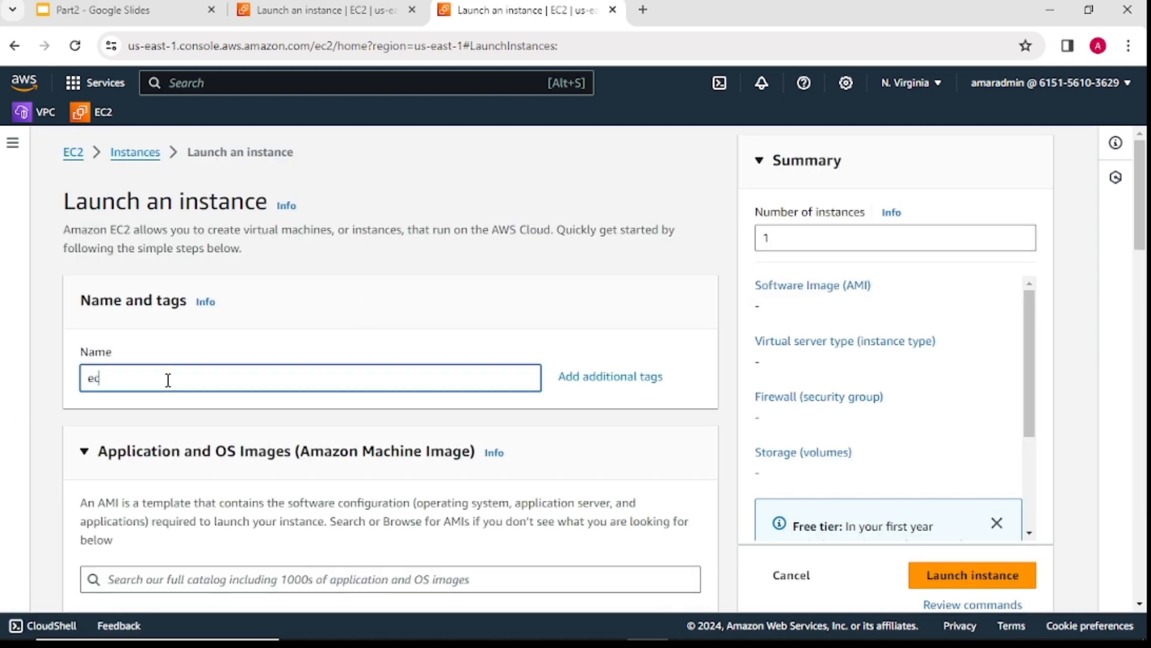
pyautogui.write('2-2')
# Keep the default Amazon Linux 2023 AMI and t2.micro type for ec2-2, and select the key pair cloud-ambition-us.
pyautogui.scroll(-5, 267, 440)
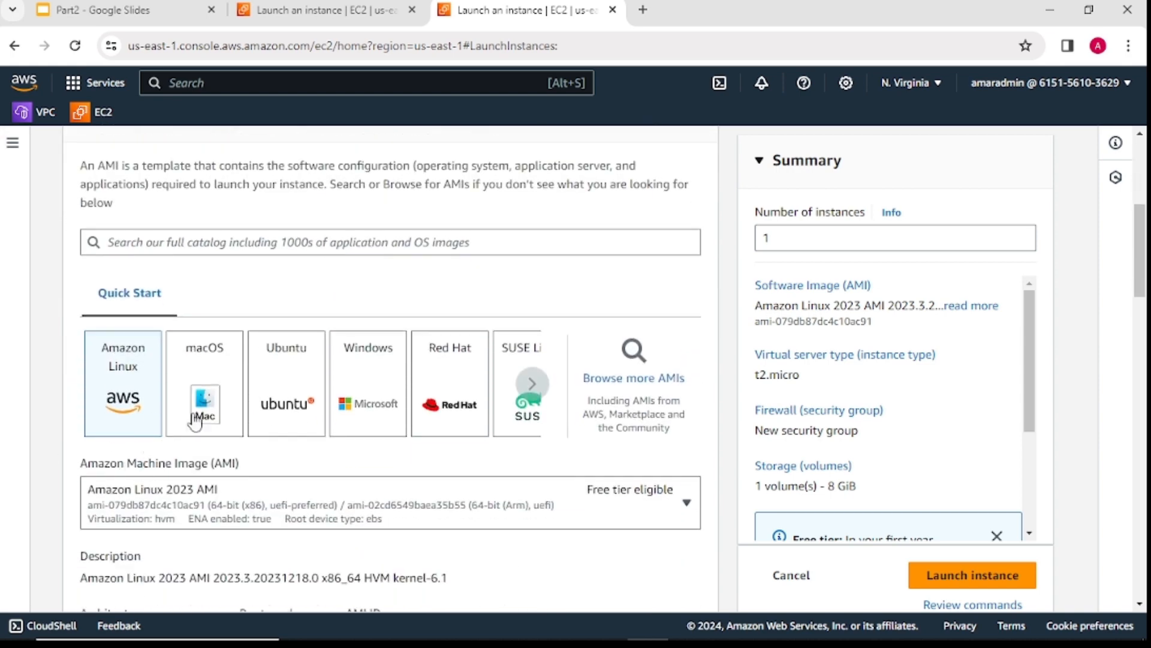
pyautogui.scroll(-1, 120, 432)
pyautogui.scroll(-1, 159, 439)
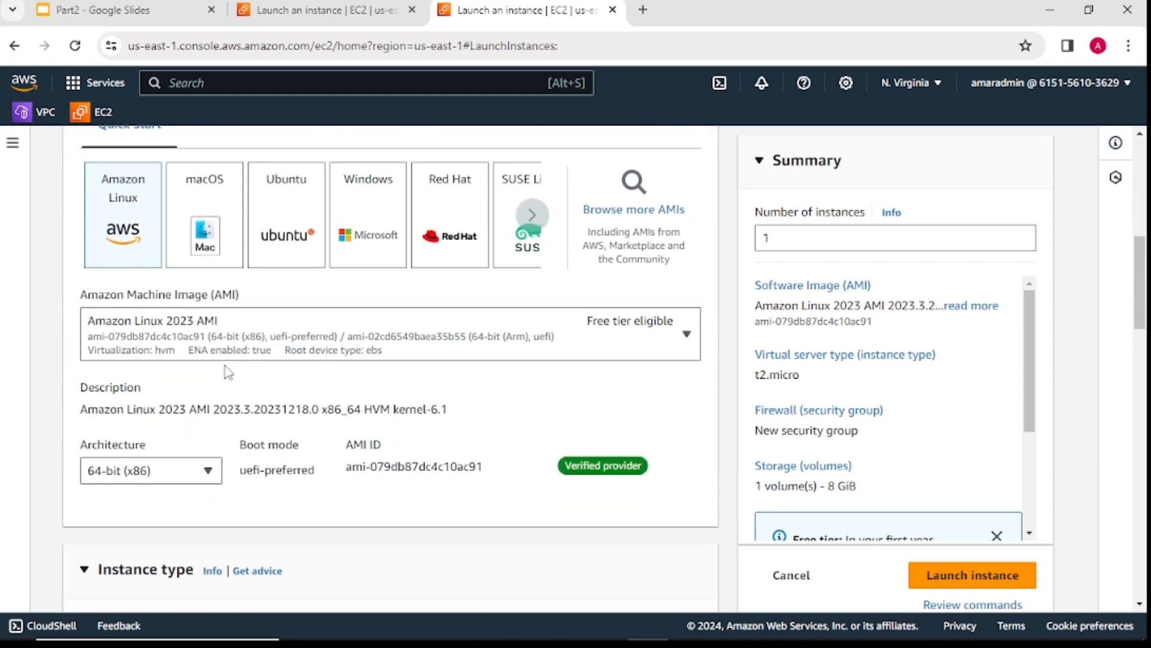
pyautogui.scroll(-5, 159, 437)
pyautogui.scroll(-4, 317, 405)
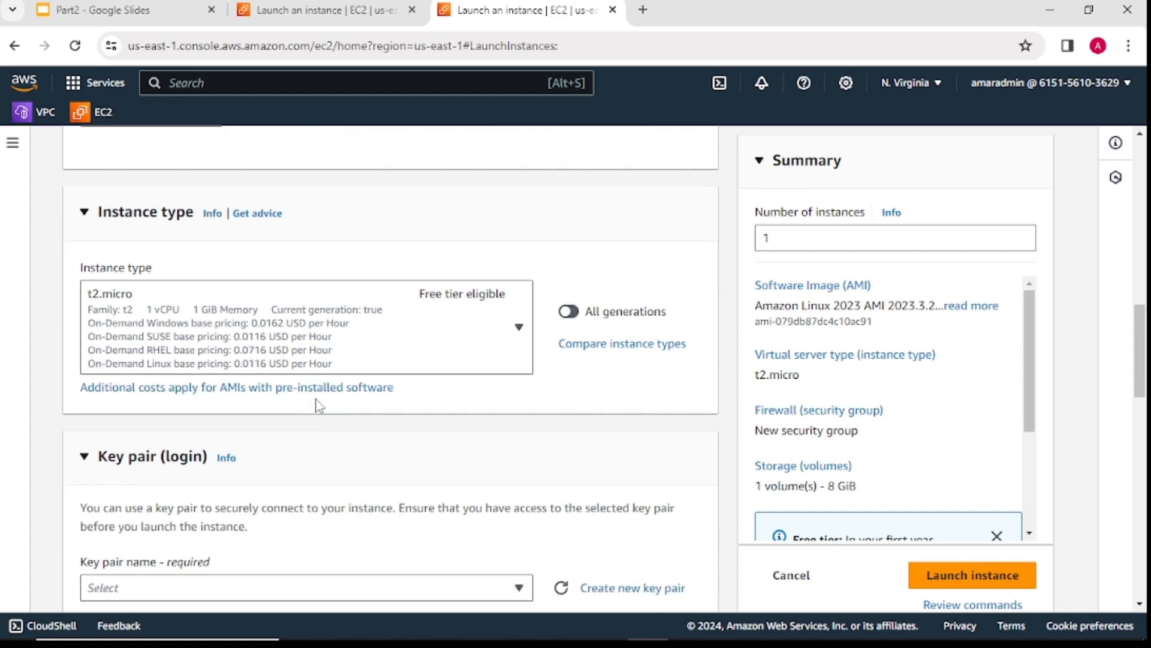
pyautogui.click(264, 355)
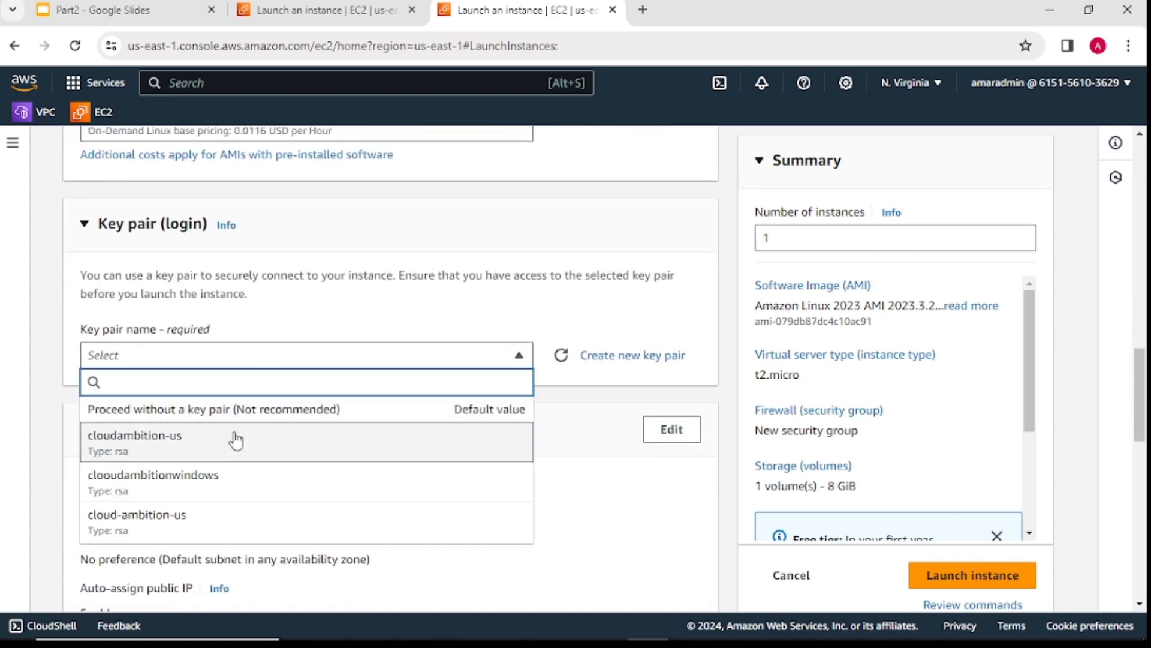
pyautogui.scroll(-1, 228, 516)
pyautogui.click(206, 451)
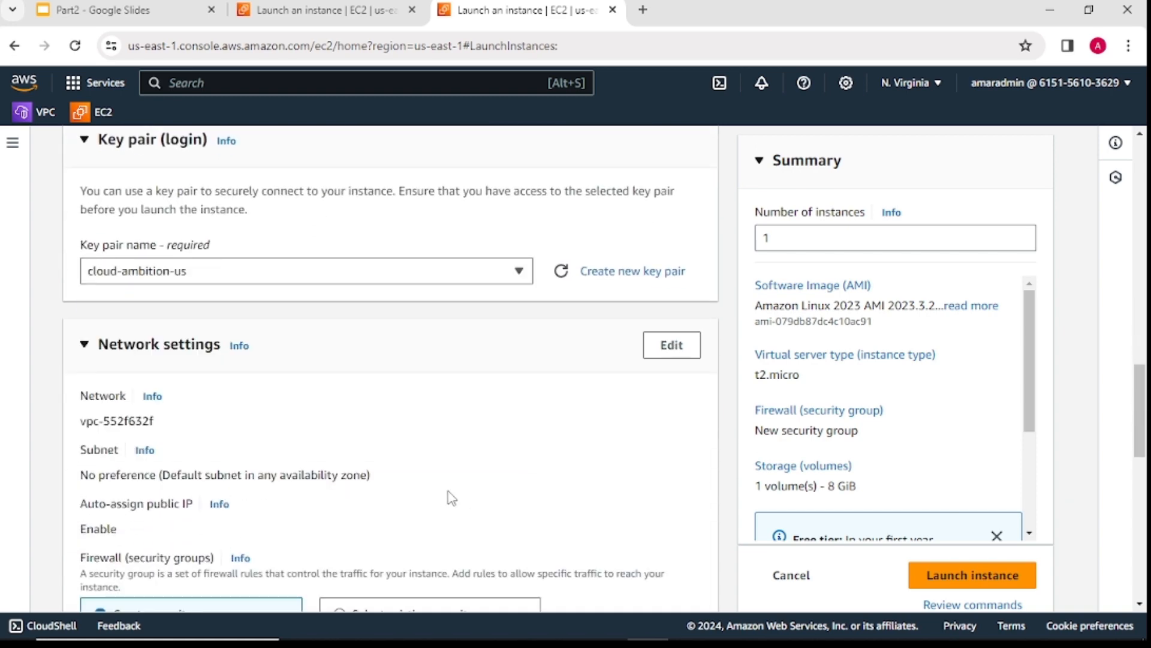
# Edit the network settings of ec2-2 to use the VPC my-vpc and the subnet subnet-2.
pyautogui.scroll(-1, 539, 390)
pyautogui.click(668, 271)
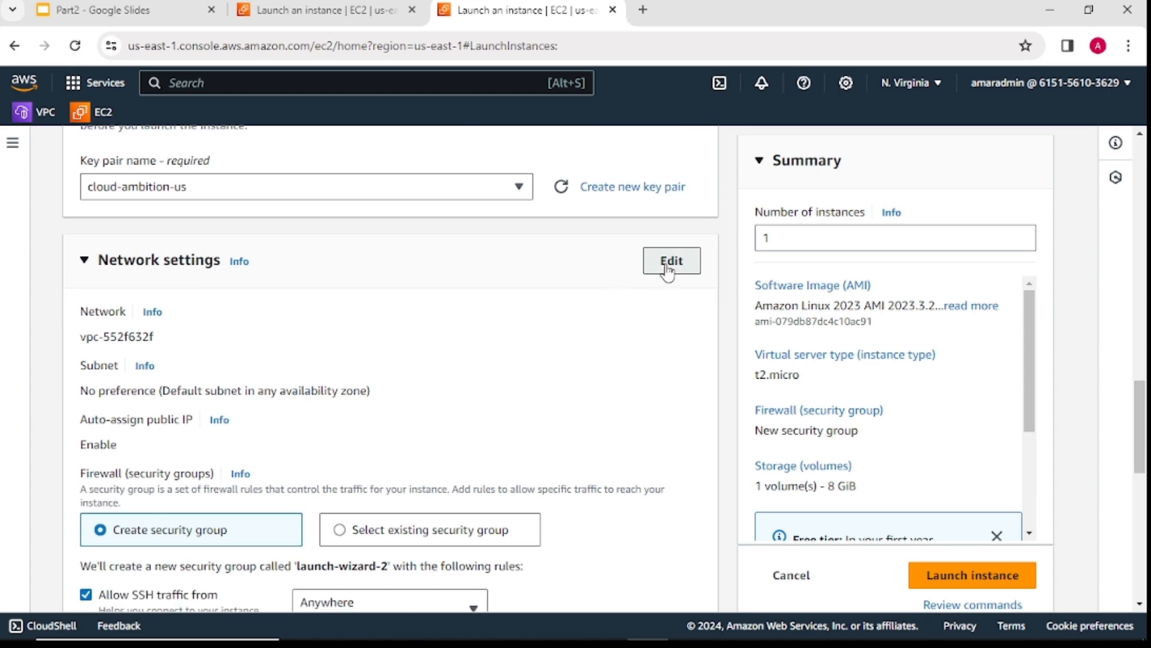
pyautogui.click(226, 348)
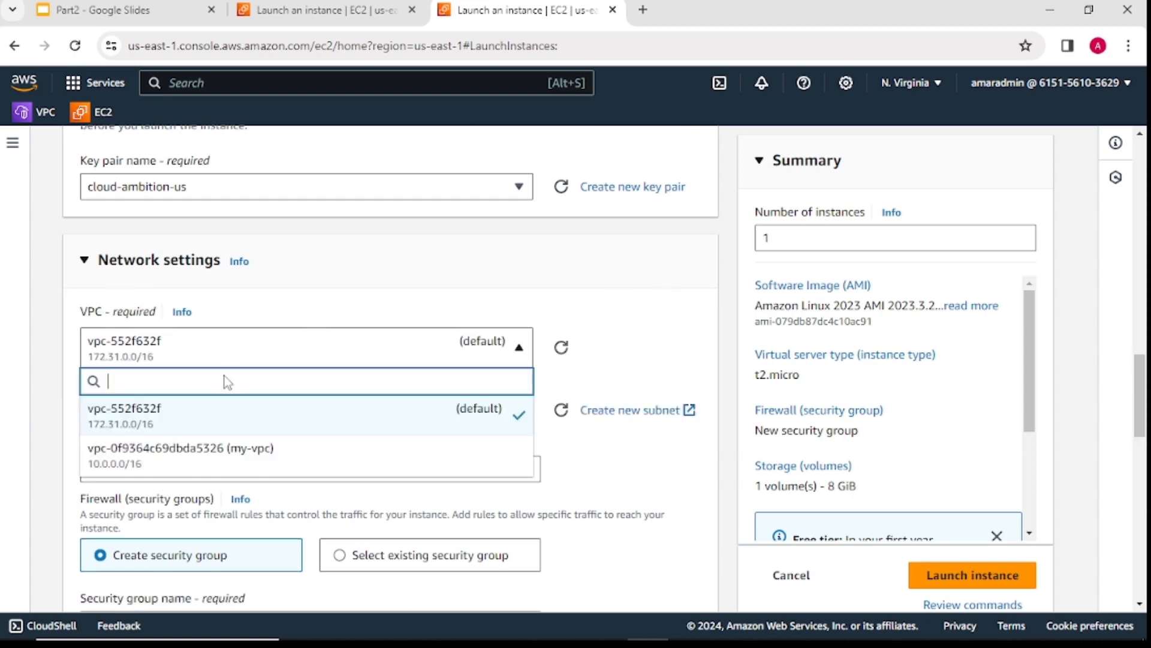
pyautogui.click(227, 464)
pyautogui.scroll(-1, 379, 431)
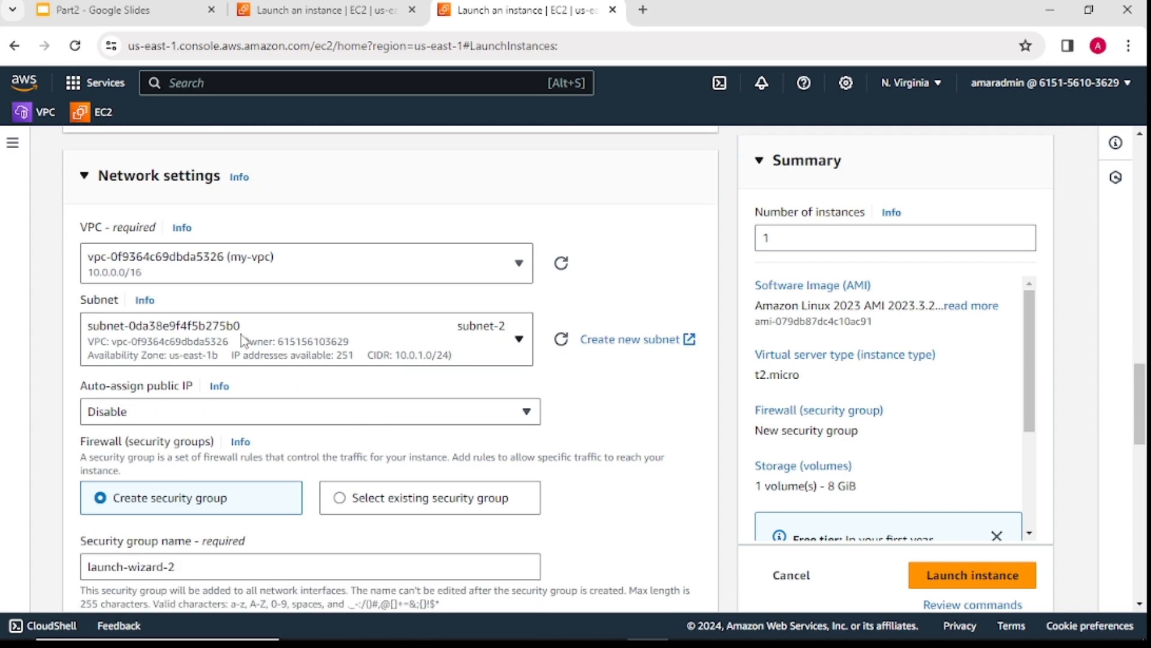
pyautogui.click(305, 346)
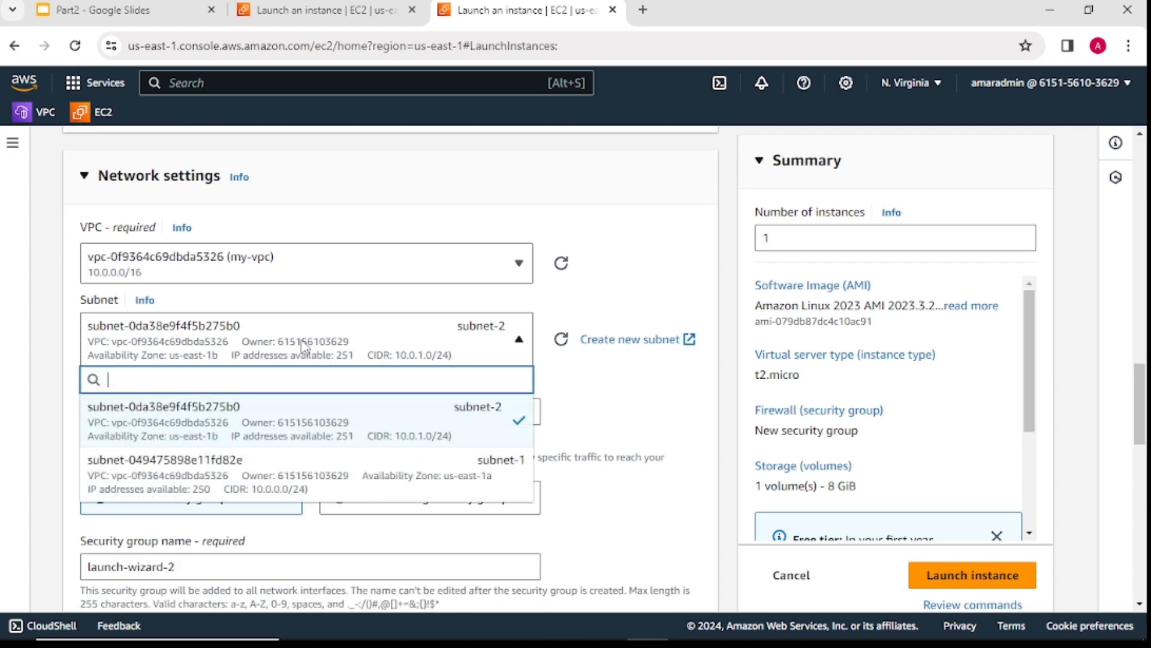
pyautogui.click(363, 424)
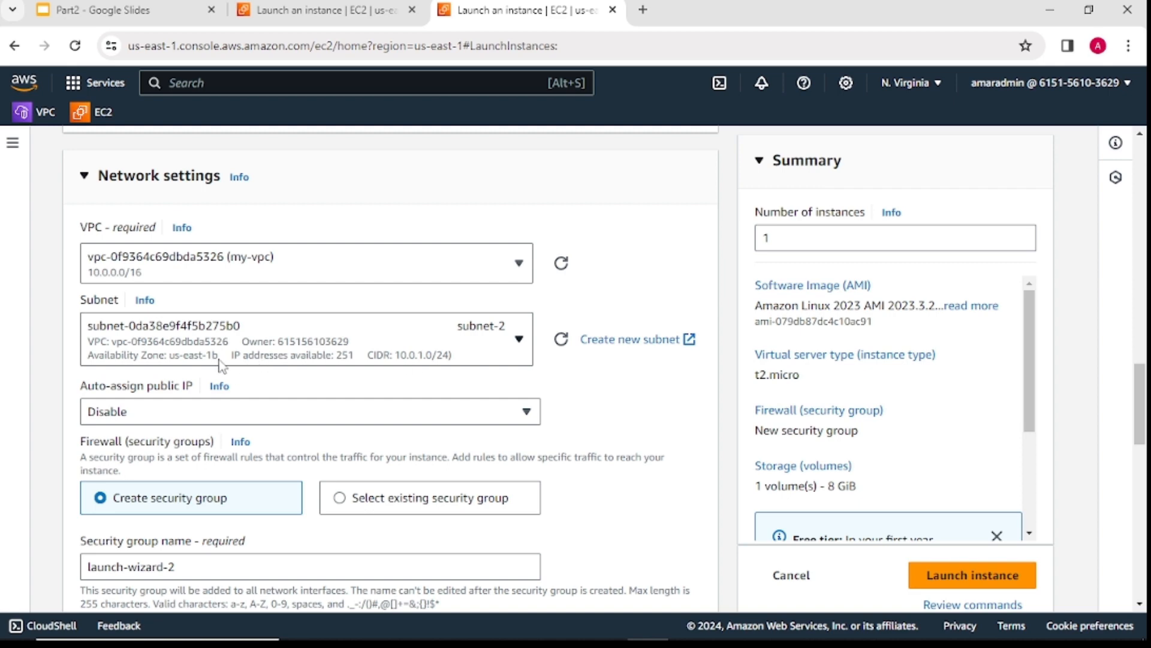
# Check the exercise steps in the Google Slides presentation and assign the existing security group my-sg to ec2-2.
pyautogui.click(133, 16)
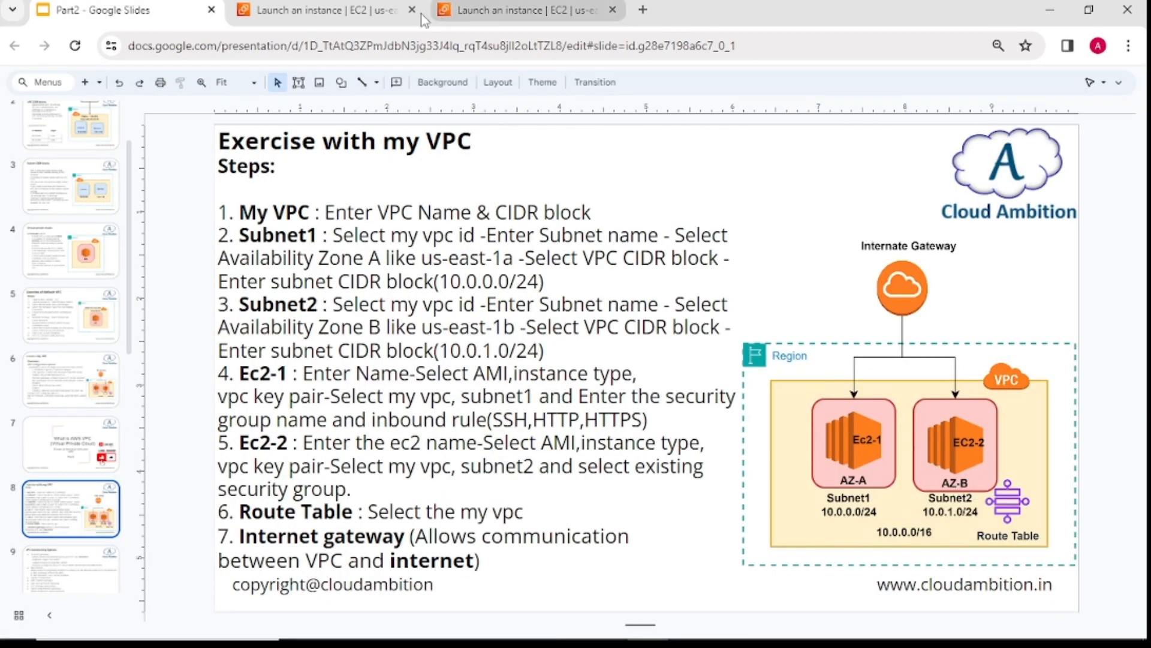
pyautogui.click(485, 16)
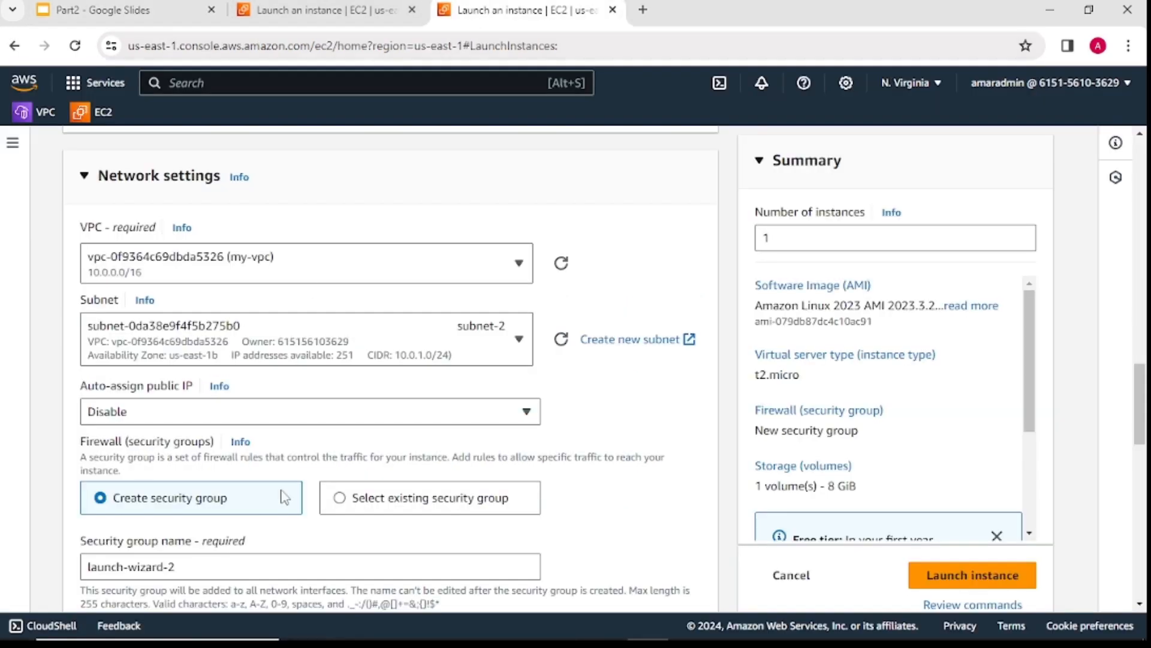
pyautogui.scroll(-3, 285, 497)
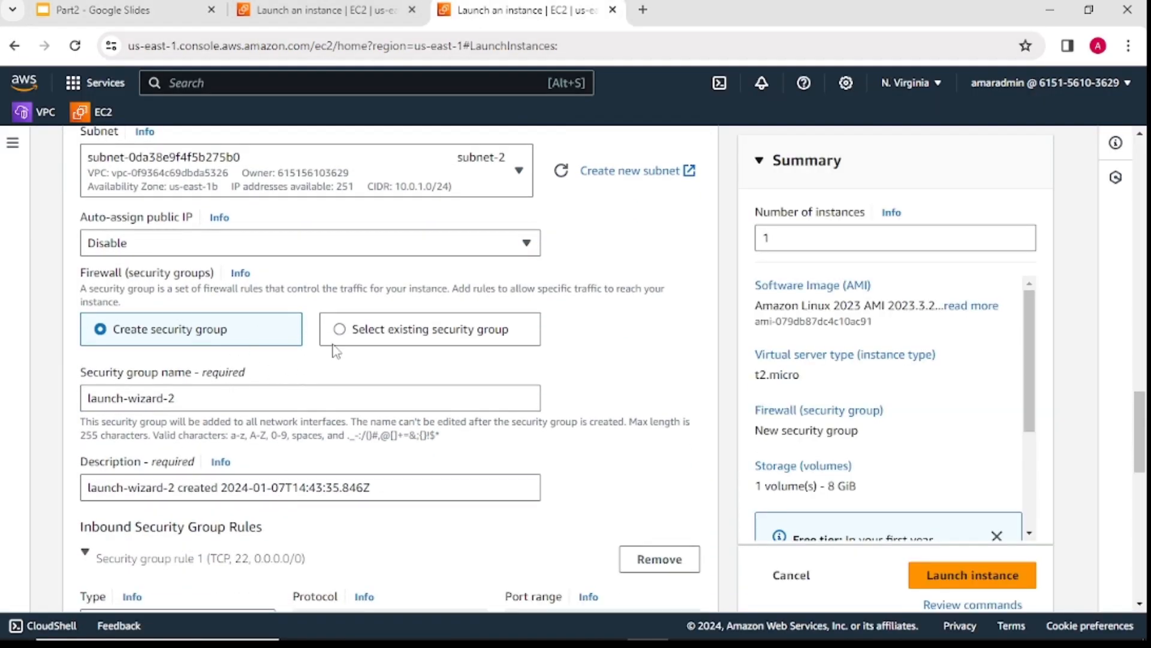
pyautogui.click(356, 335)
pyautogui.click(302, 394)
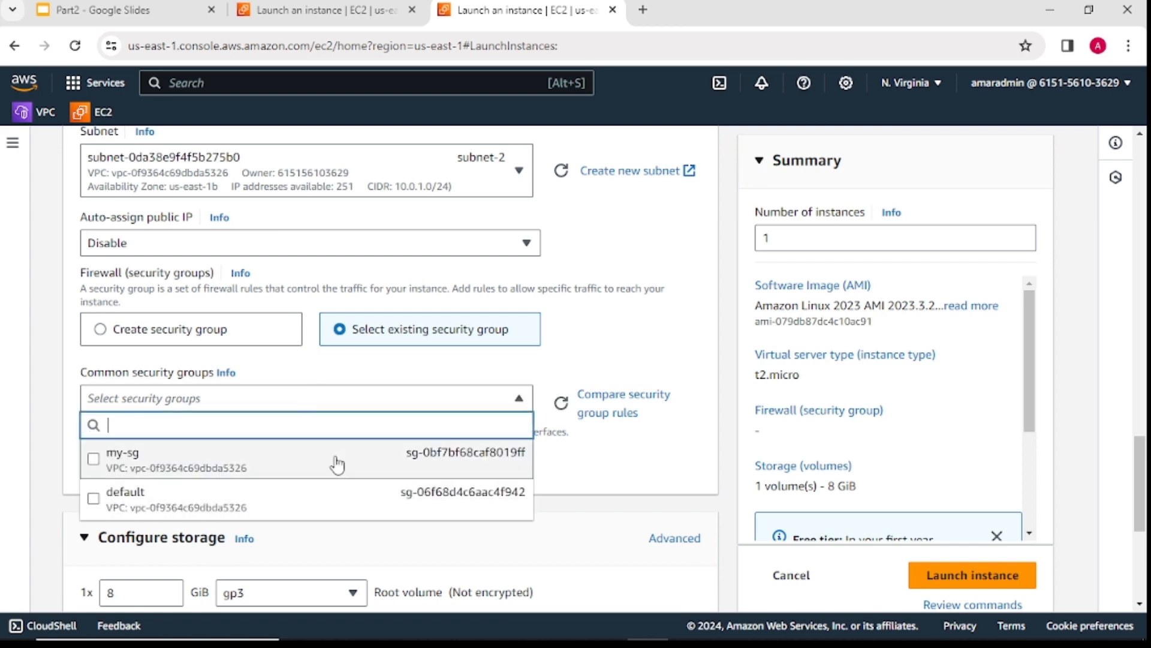
pyautogui.click(180, 458)
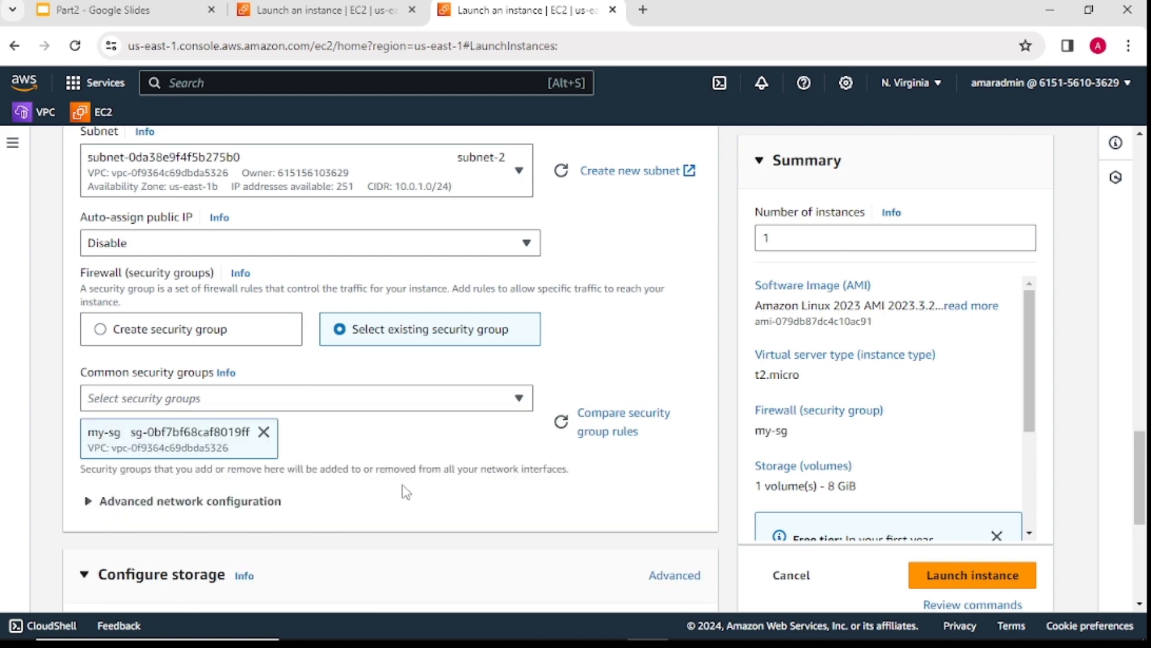
pyautogui.scroll(-4, 354, 452)
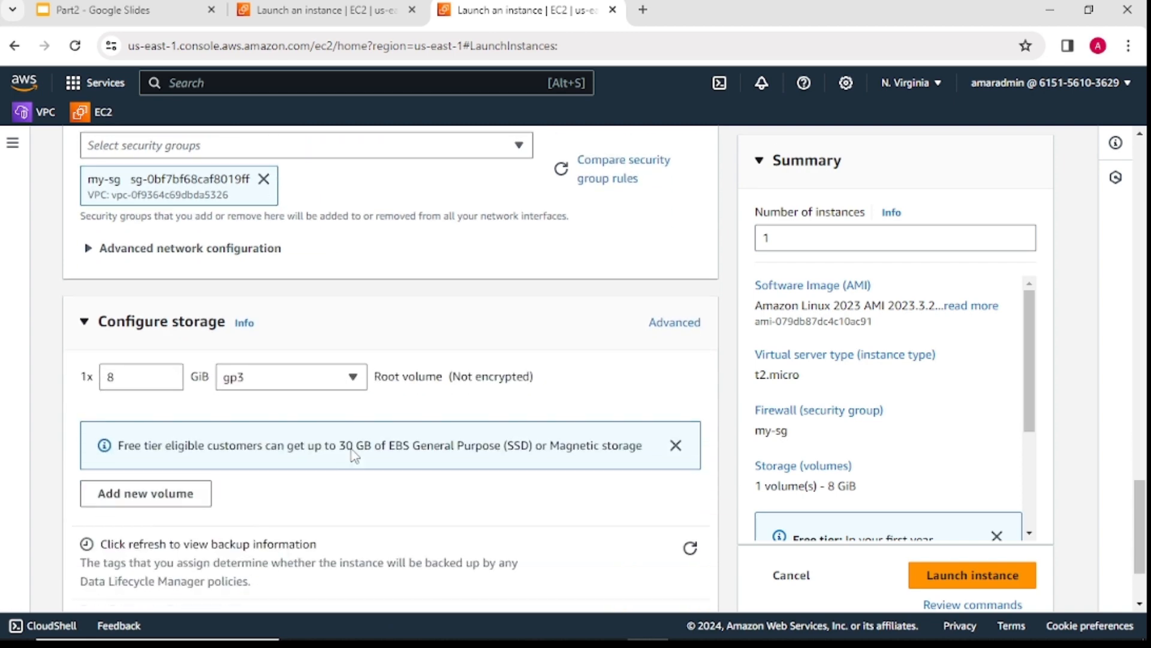
# Keep the default 8 GiB gp3 root volume for ec2-2 and launch the instance.
pyautogui.scroll(-2, 354, 456)
pyautogui.scroll(3, 348, 456)
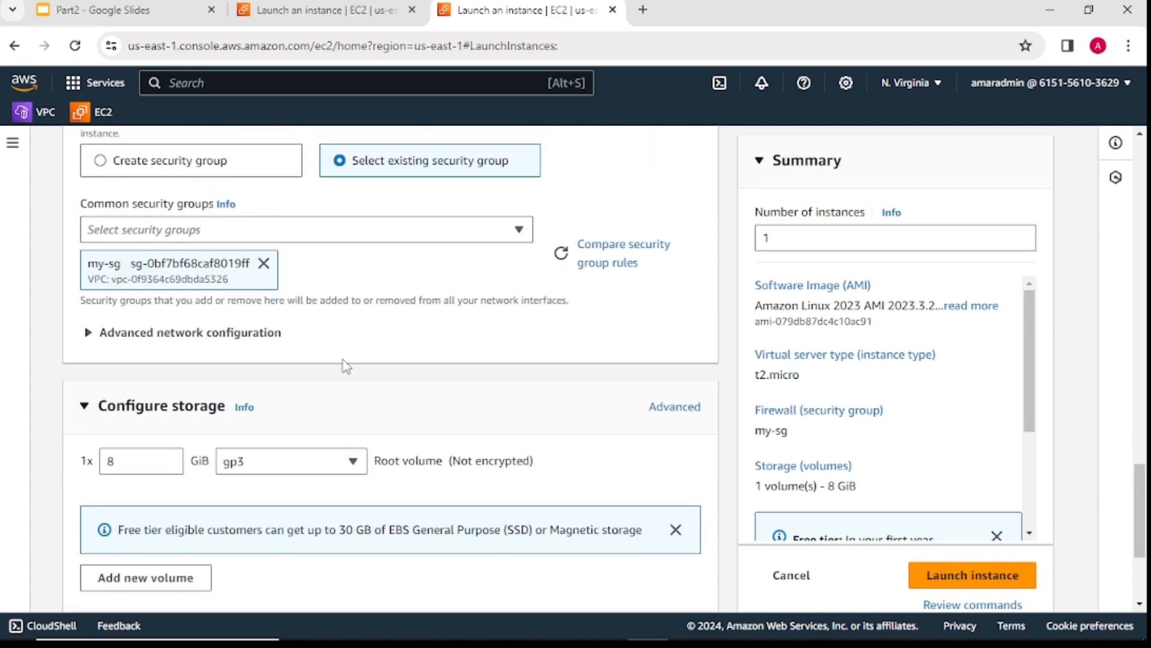
pyautogui.scroll(-3, 344, 366)
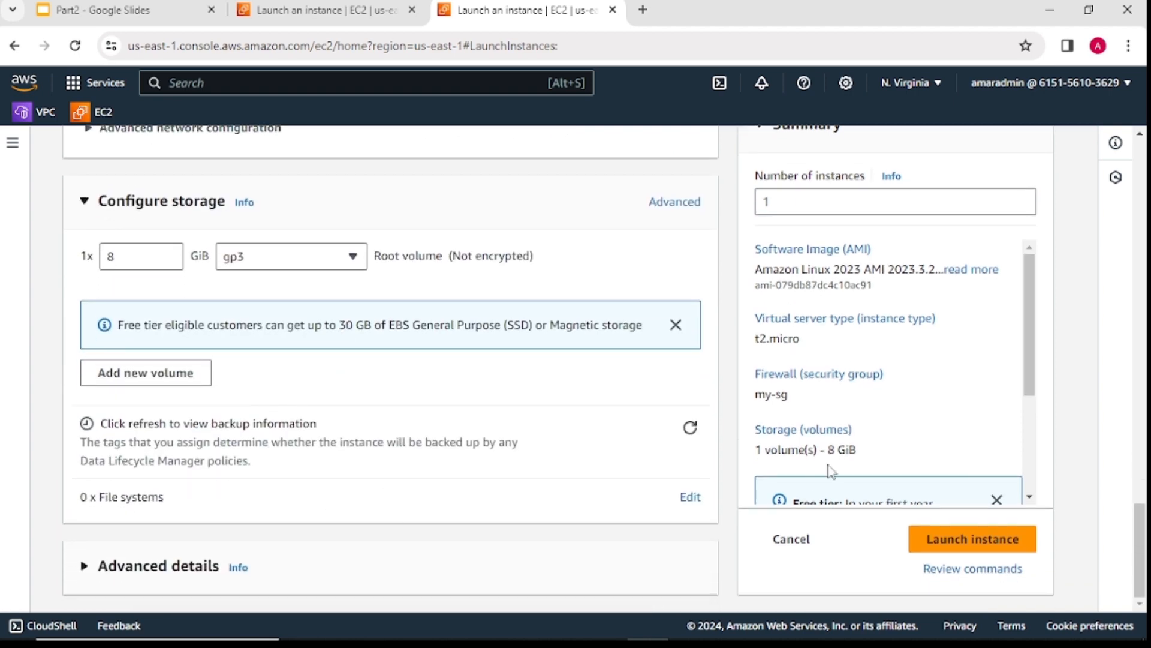
pyautogui.click(998, 542)
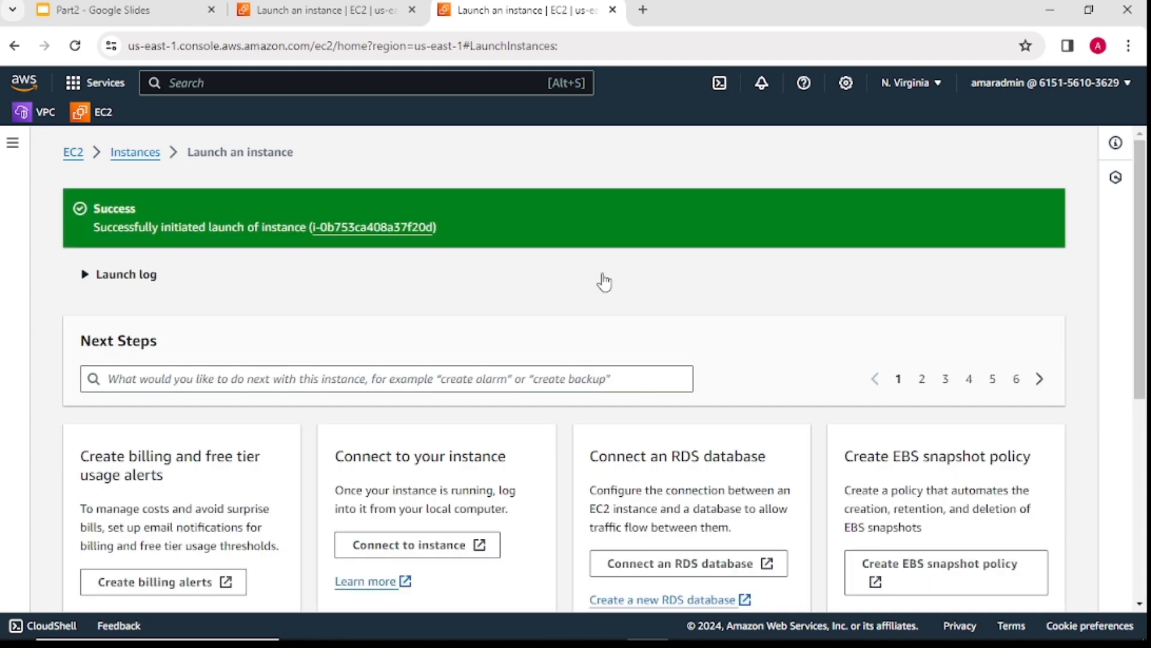
# Open the instances list and check the states and availability zones of ec2-1 and ec2-2.
pyautogui.click(145, 159)
pyautogui.click(575, 147)
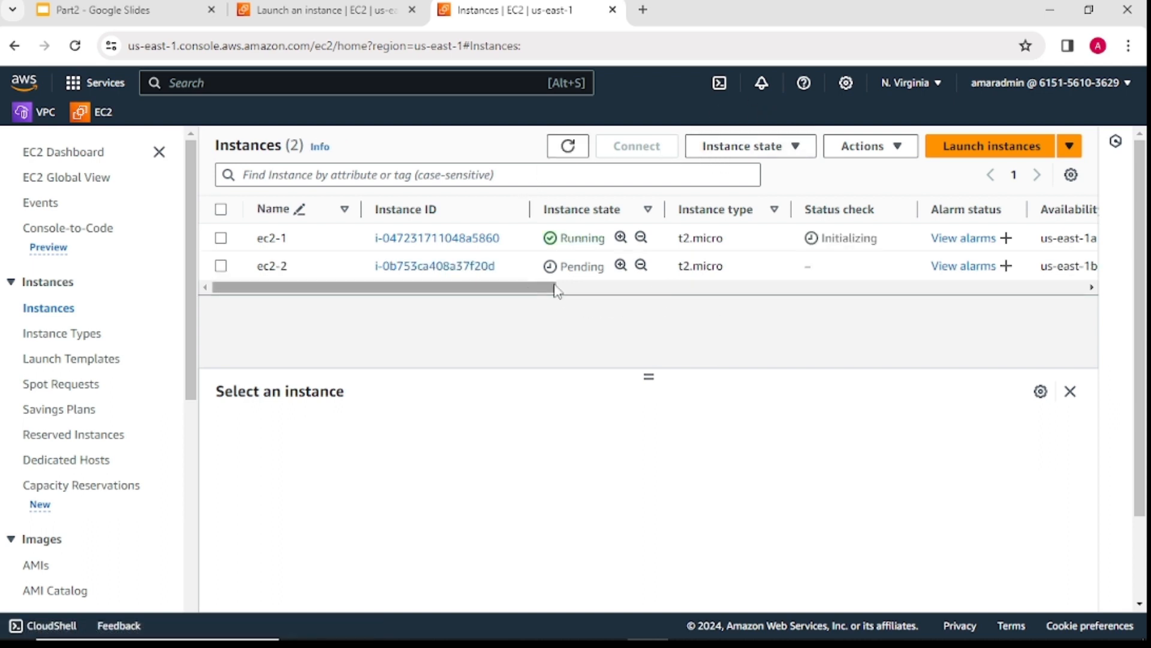
pyautogui.moveTo(539, 288); pyautogui.dragTo(618, 300)
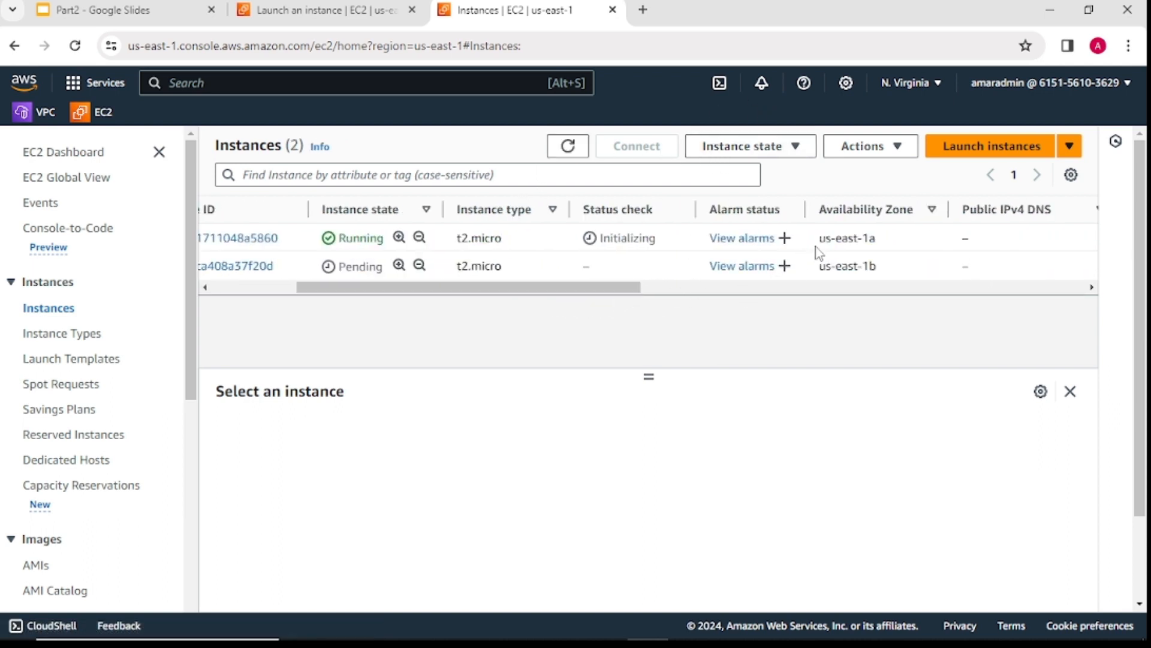
pyautogui.moveTo(466, 291); pyautogui.dragTo(323, 299)
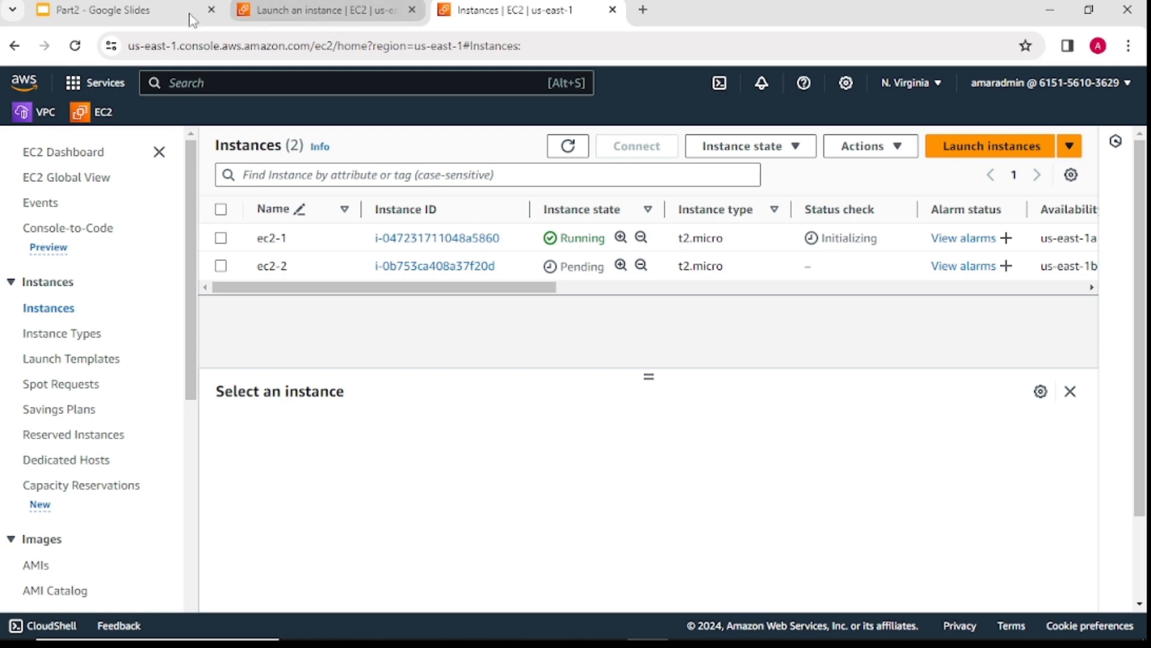
# Check the exercise steps in the Google Slides presentation, and open the internet gateways list in the VPC console.
pyautogui.click(102, 10)
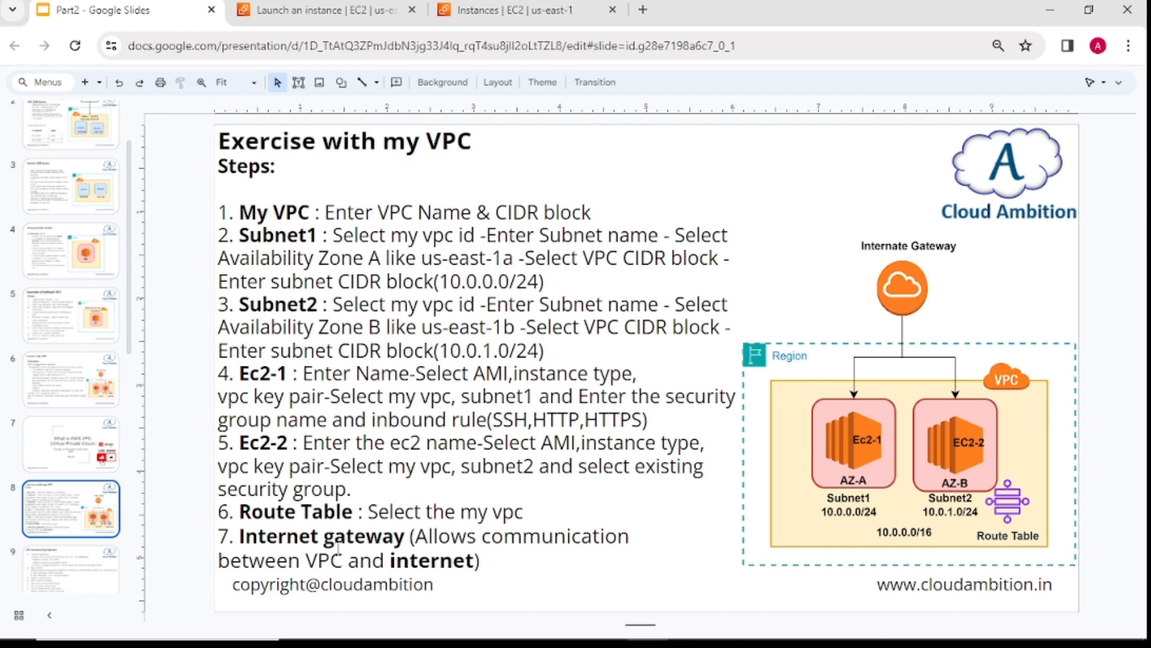
pyautogui.click(308, 10)
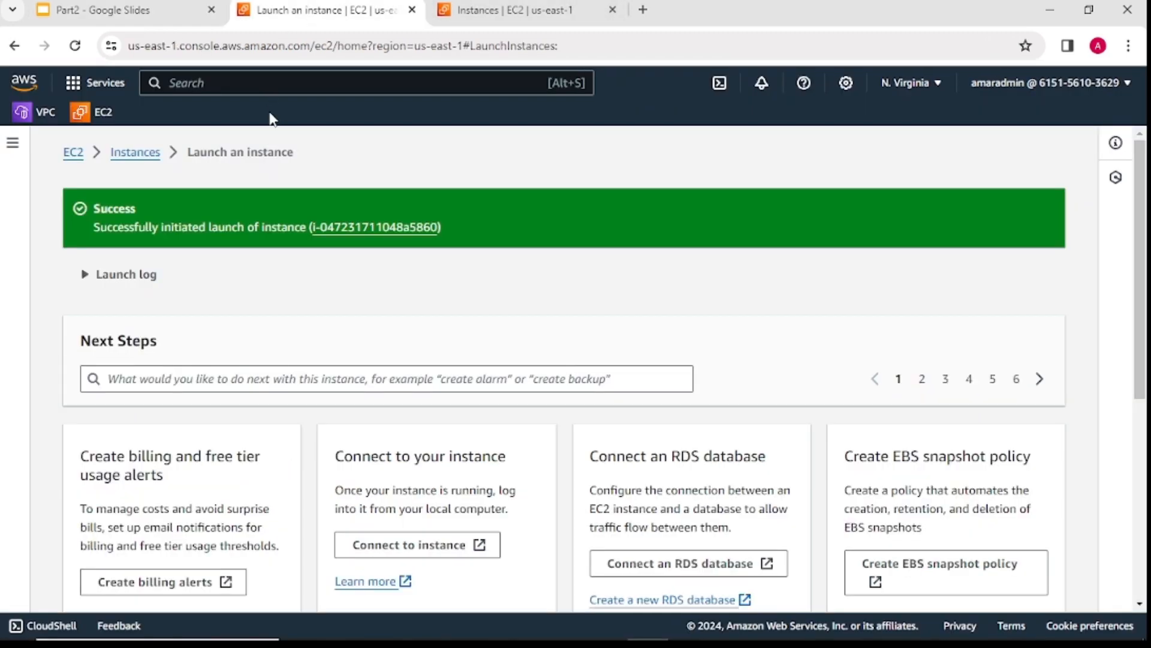
pyautogui.click(37, 112)
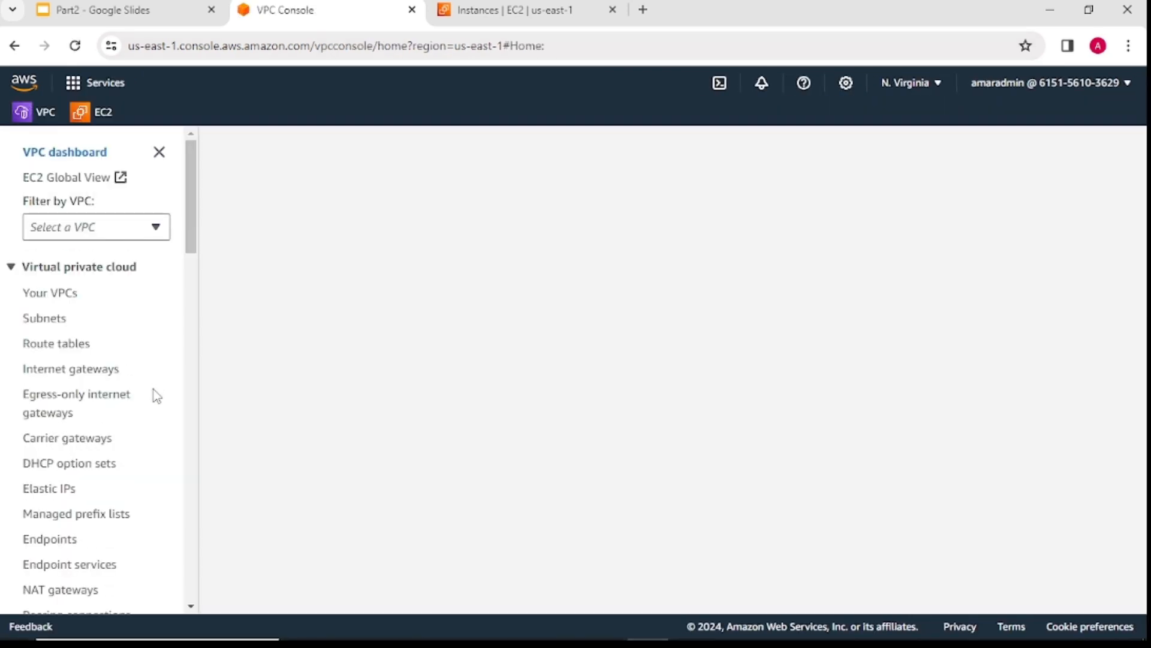
pyautogui.scroll(-2, 82, 563)
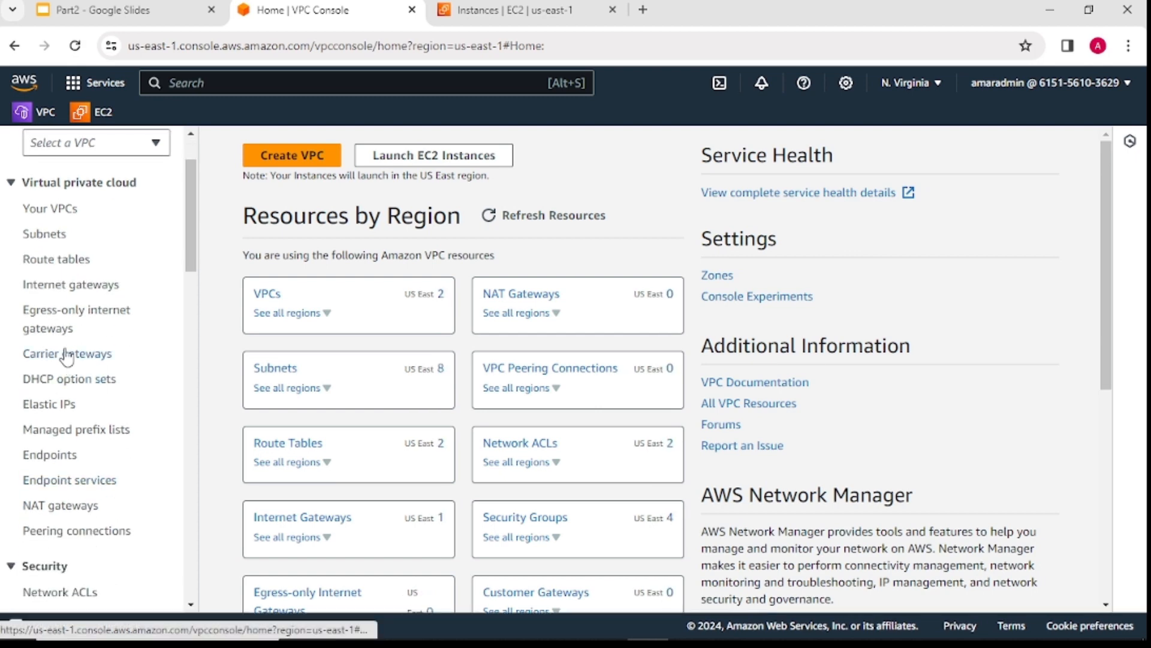
pyautogui.click(65, 290)
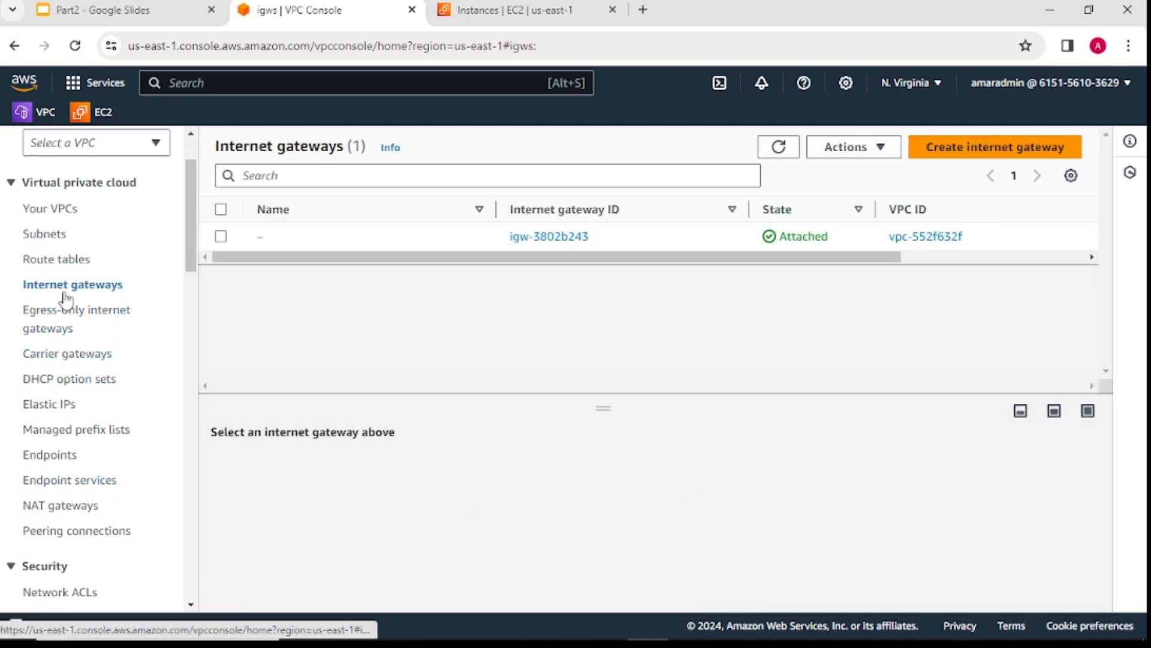
# Create an internet gateway named my-igw and open its form for attaching to a VPC.
pyautogui.click(957, 150)
pyautogui.click(207, 349)
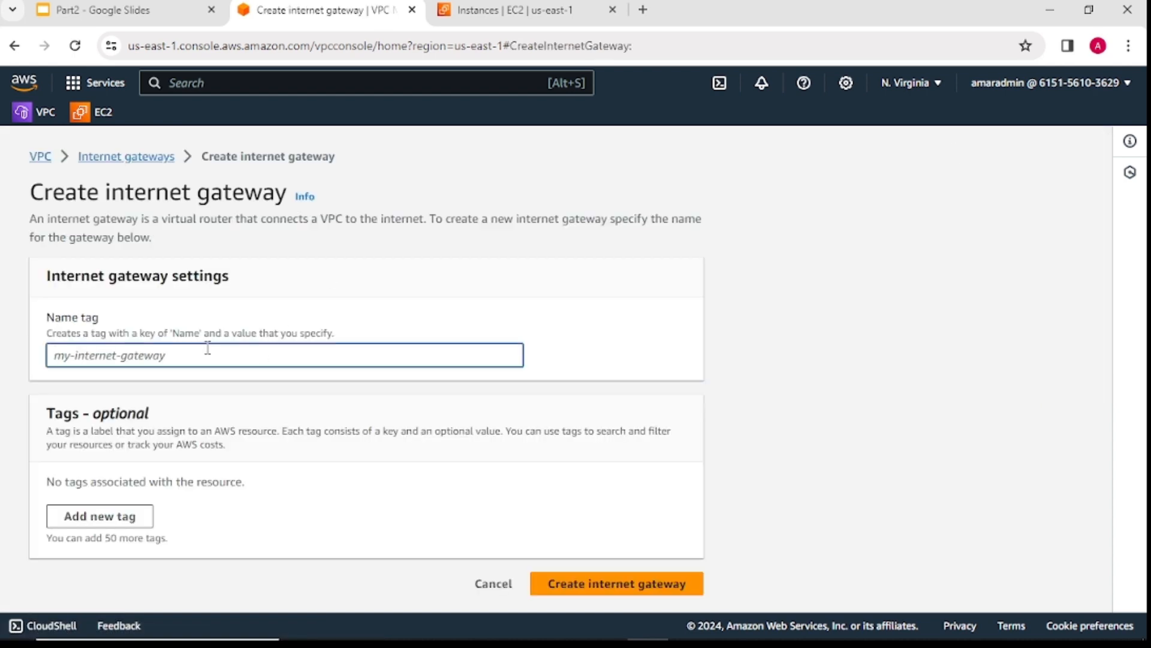
pyautogui.write('my-')
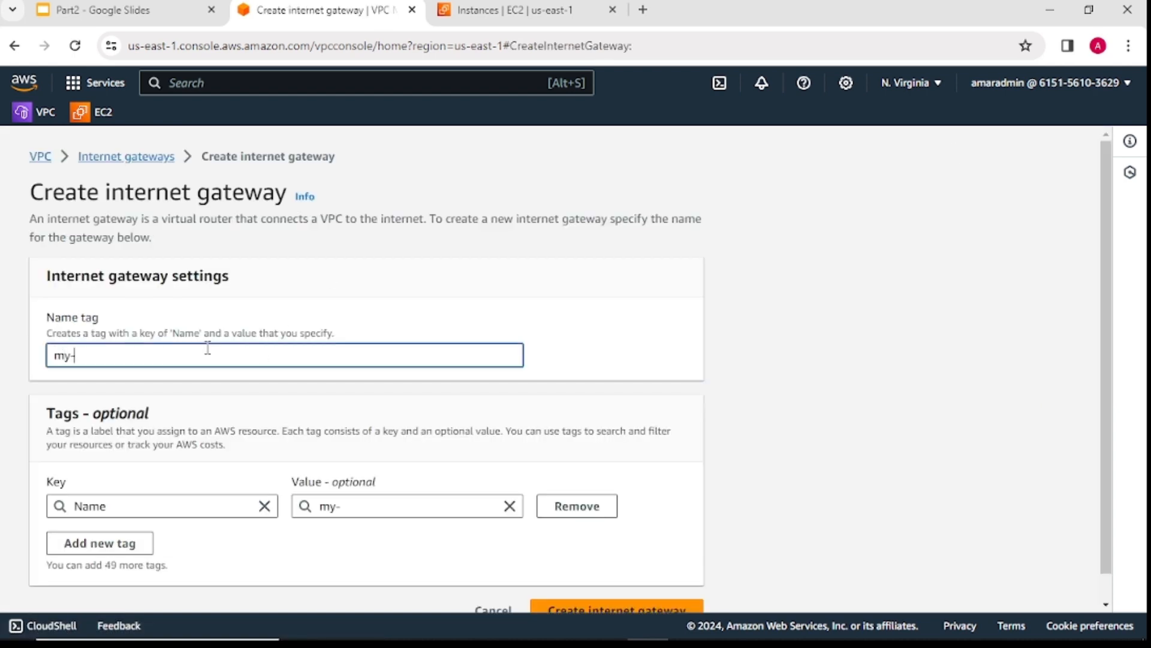
pyautogui.click(372, 423)
pyautogui.scroll(-1, 373, 423)
pyautogui.click(616, 589)
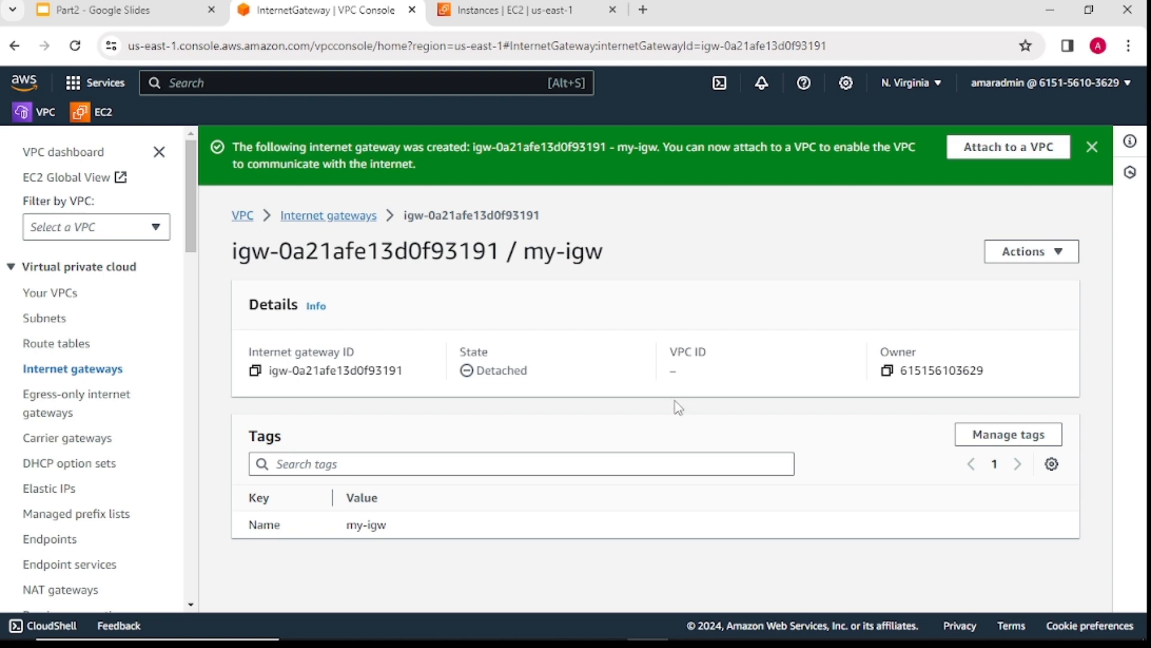
pyautogui.click(1058, 150)
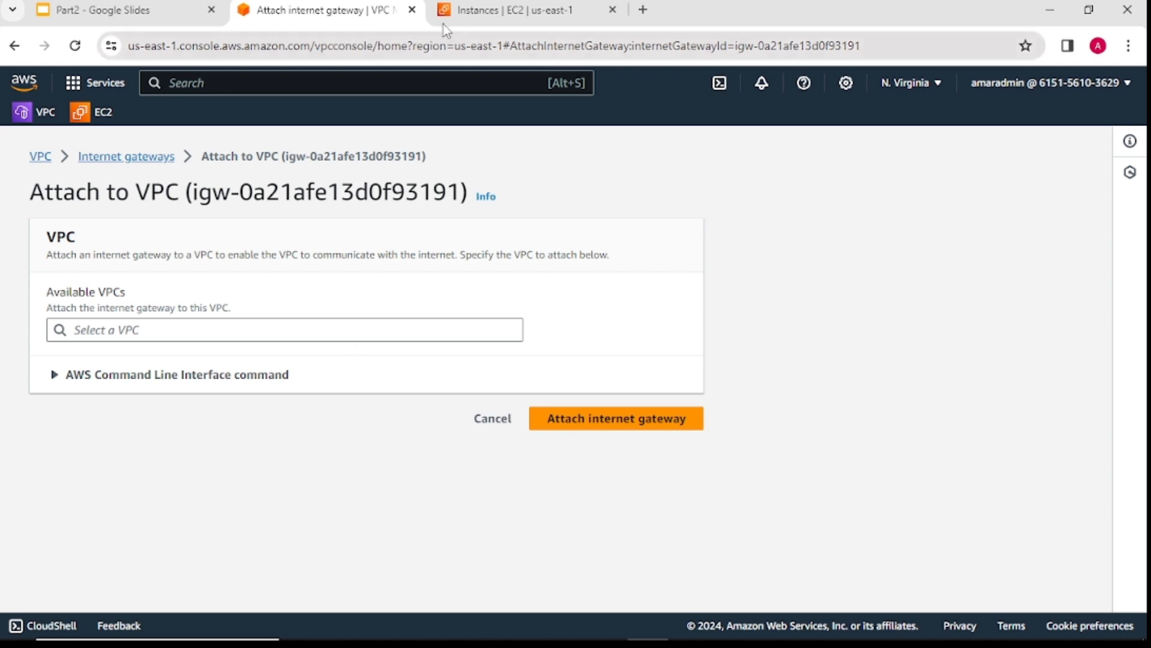
# Switch to the Google Slides presentation and add "and attach to VPC" after "Internet gateway" in step 7 of the exercise.
pyautogui.click(120, 10)
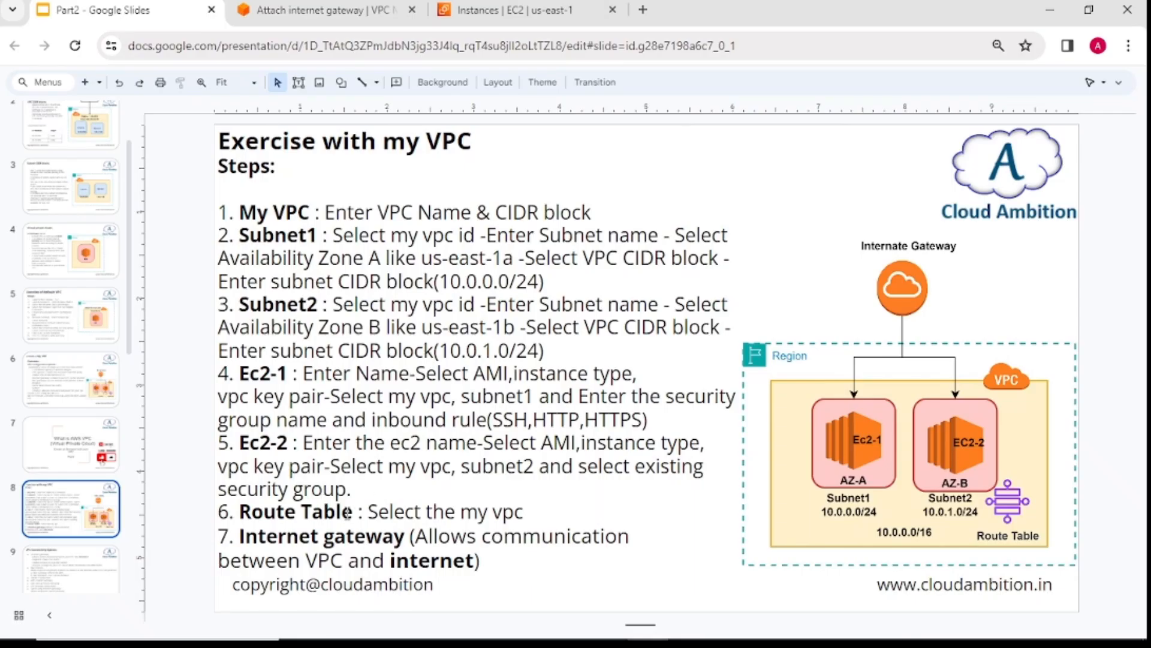
pyautogui.click(410, 537)
pyautogui.write('and attach to V')
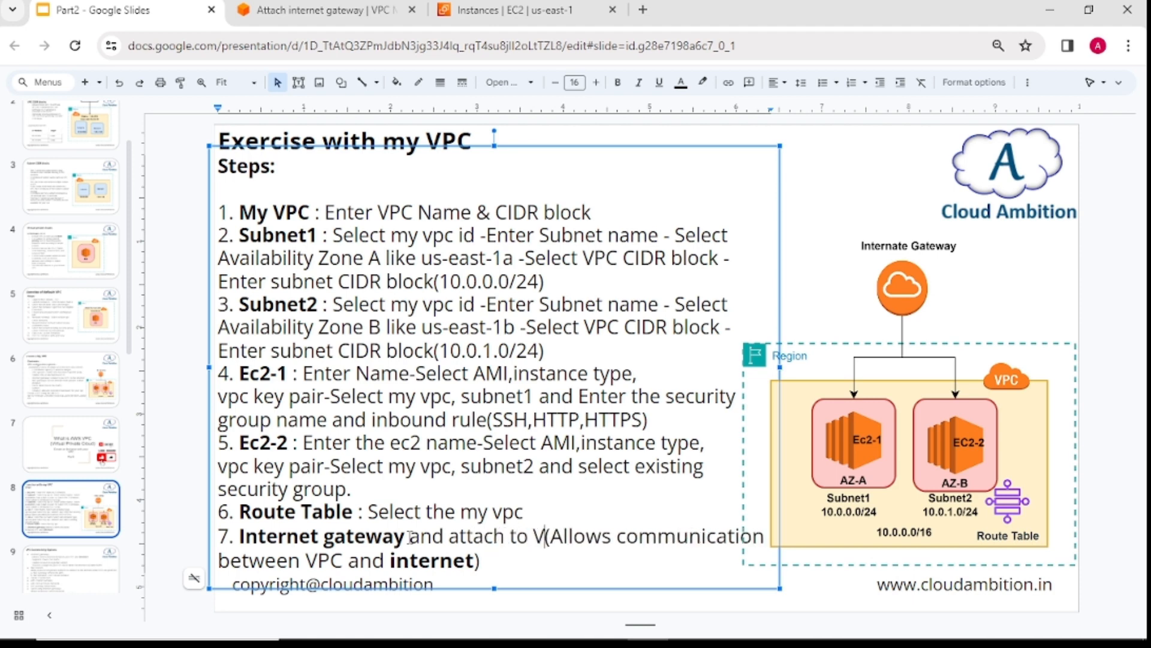
pyautogui.write('PC')
pyautogui.hotkey('alt', 'Tab')
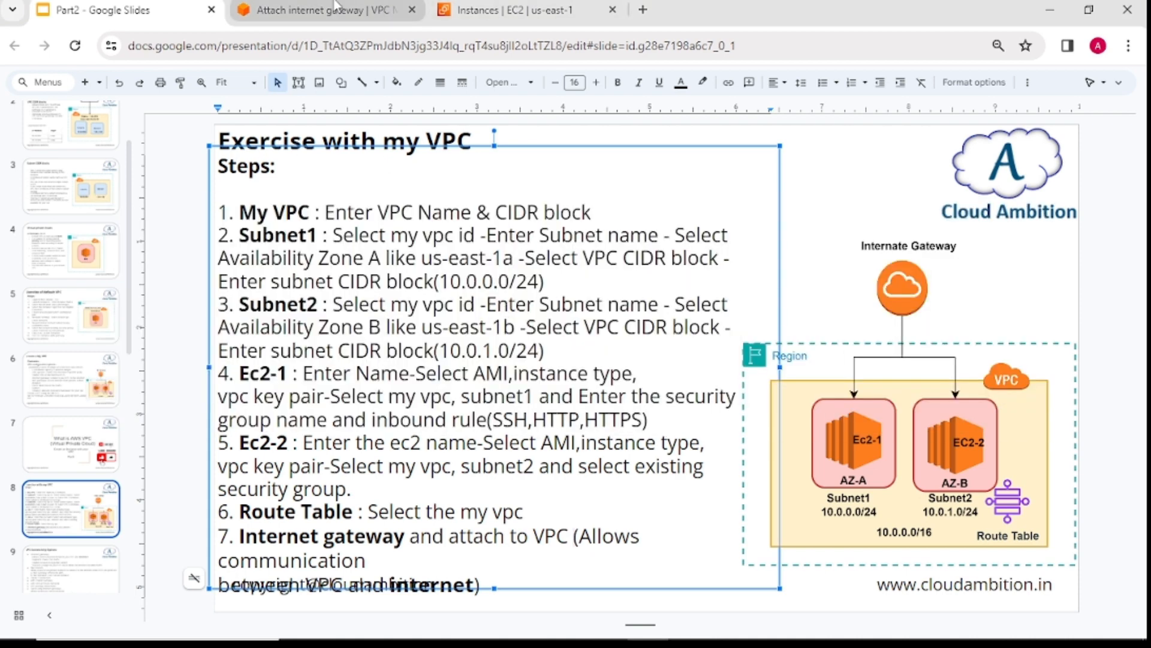
# Return to the VPC console and attach the internet gateway my-igw to my-vpc.
pyautogui.click(500, 11)
pyautogui.click(321, 11)
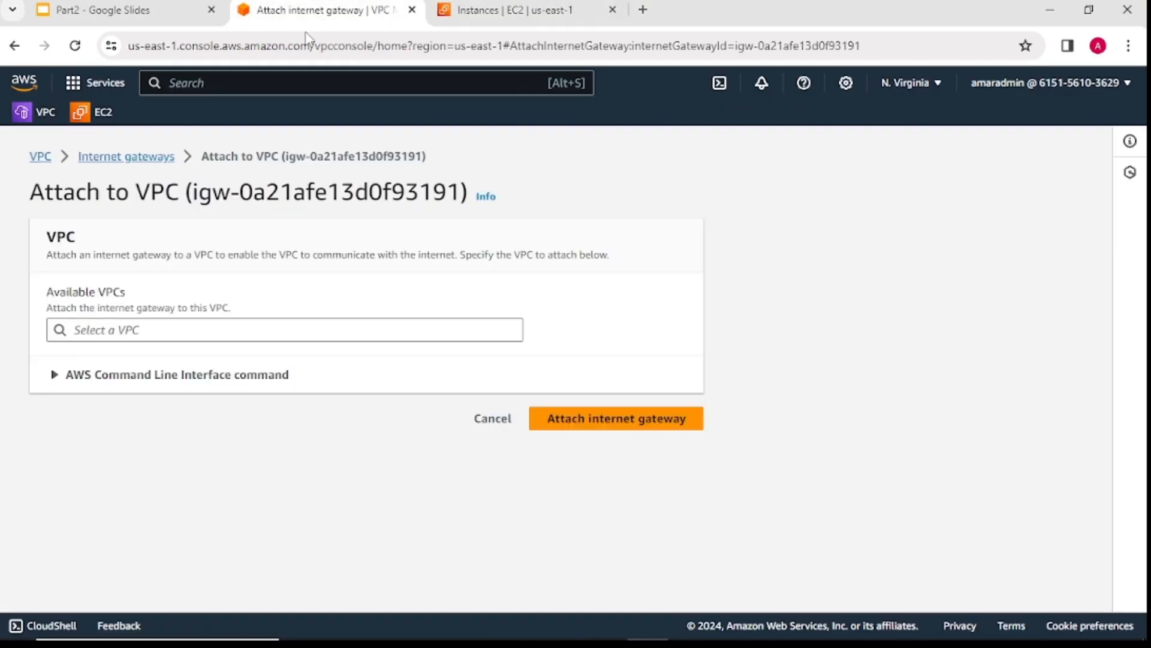
pyautogui.click(250, 329)
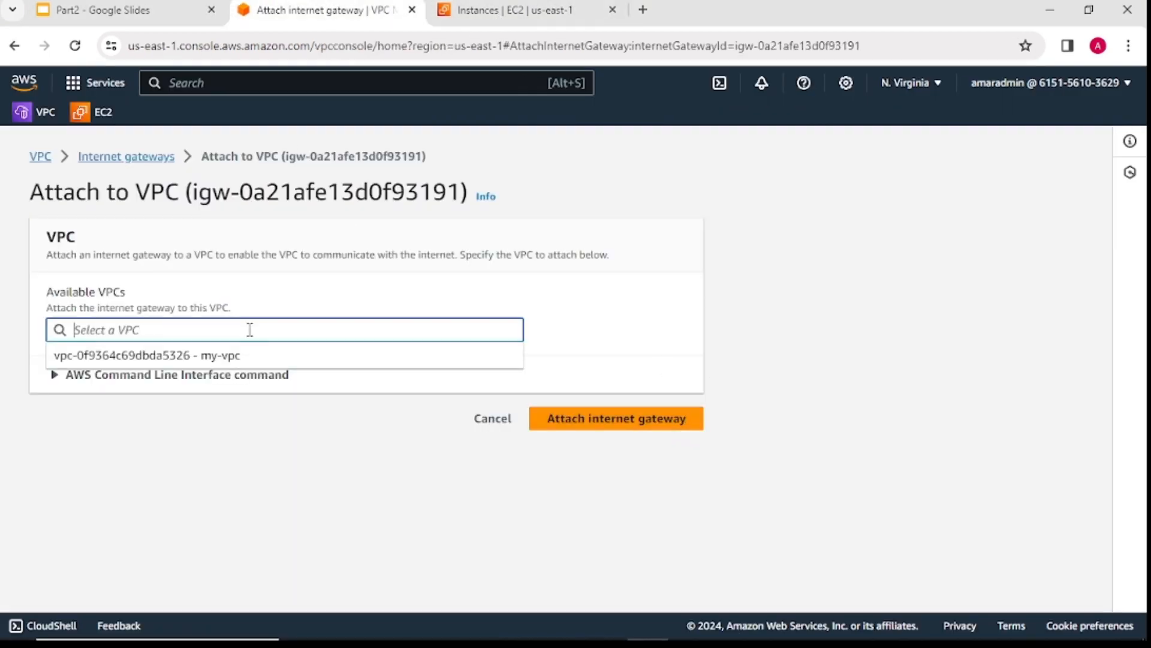
pyautogui.click(210, 356)
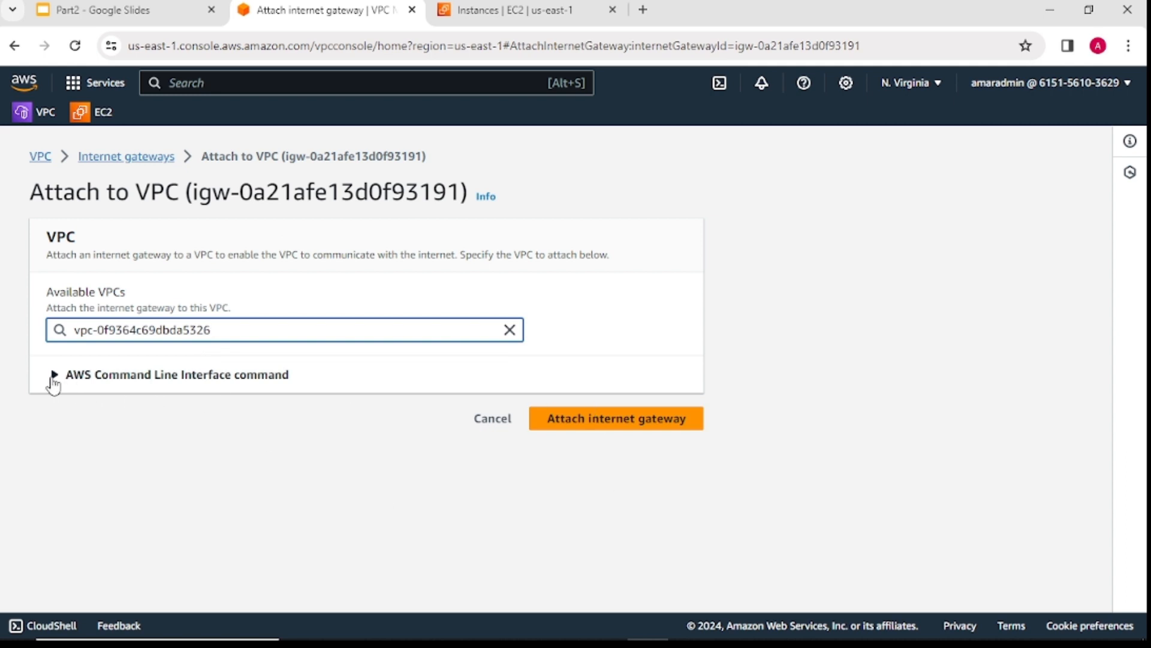
pyautogui.click(54, 374)
pyautogui.scroll(-2, 516, 428)
pyautogui.click(608, 584)
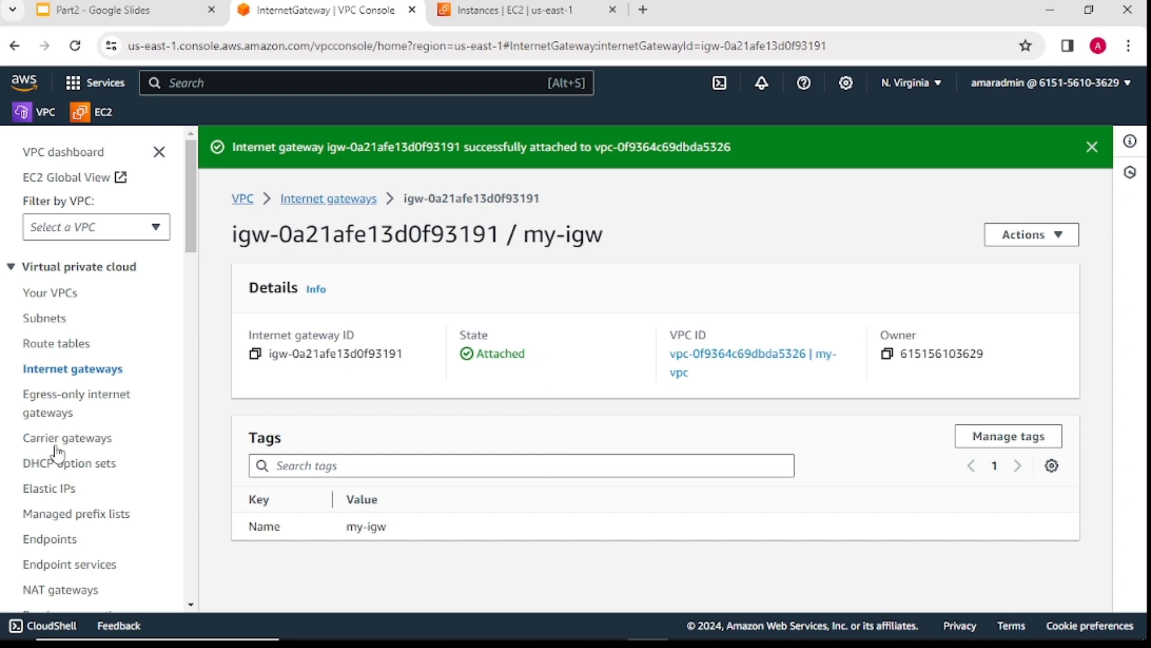
# Open the route tables list and widen the VPC column to identify the route table belonging to my-vpc.
pyautogui.click(54, 354)
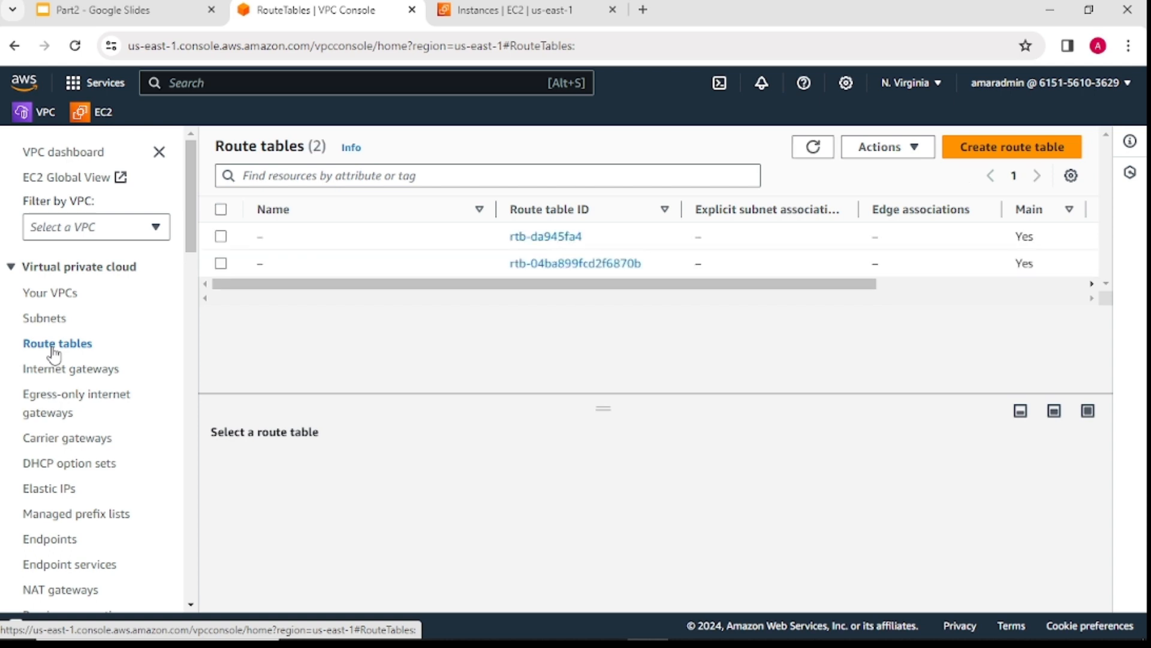
pyautogui.moveTo(677, 287); pyautogui.dragTo(916, 315)
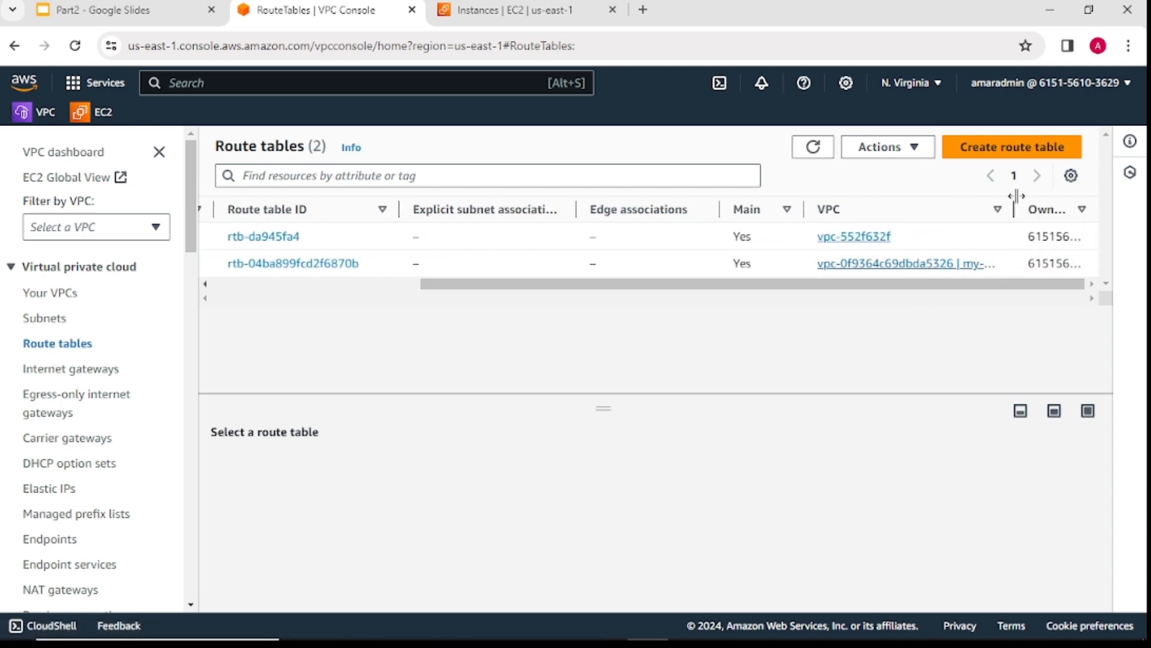
pyautogui.moveTo(1015, 209); pyautogui.dragTo(1065, 209)
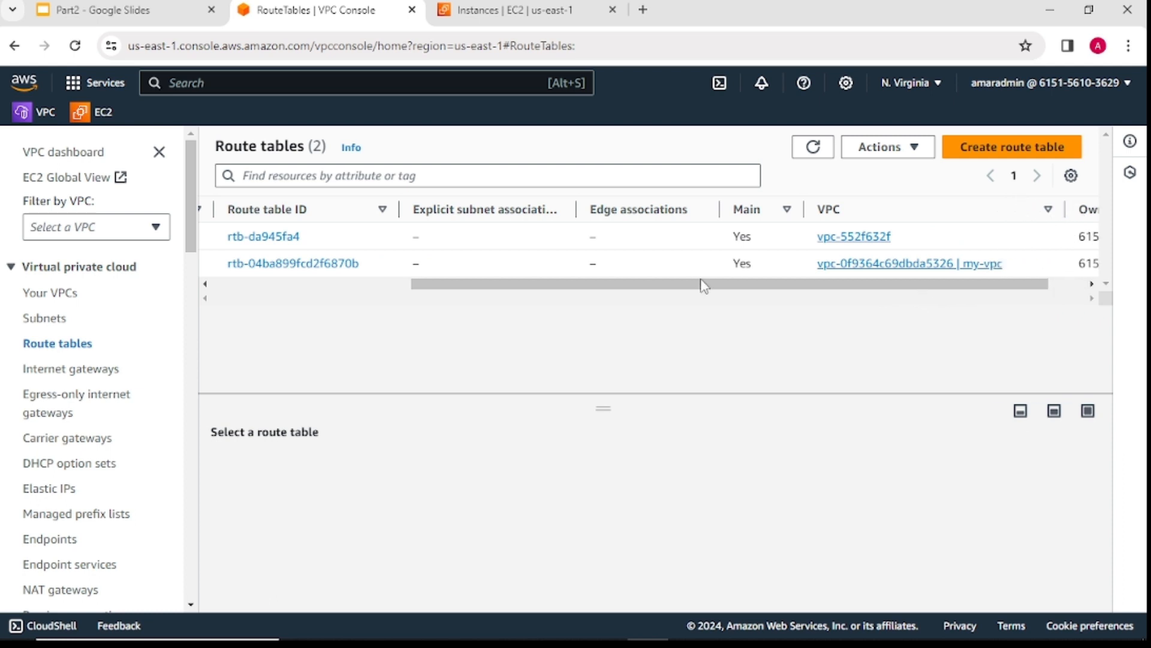
pyautogui.moveTo(613, 284); pyautogui.dragTo(414, 284)
# Select the route table of my-vpc and display its routes.
pyautogui.click(221, 262)
pyautogui.scroll(-2, 501, 499)
pyautogui.scroll(2, 501, 496)
pyautogui.click(309, 460)
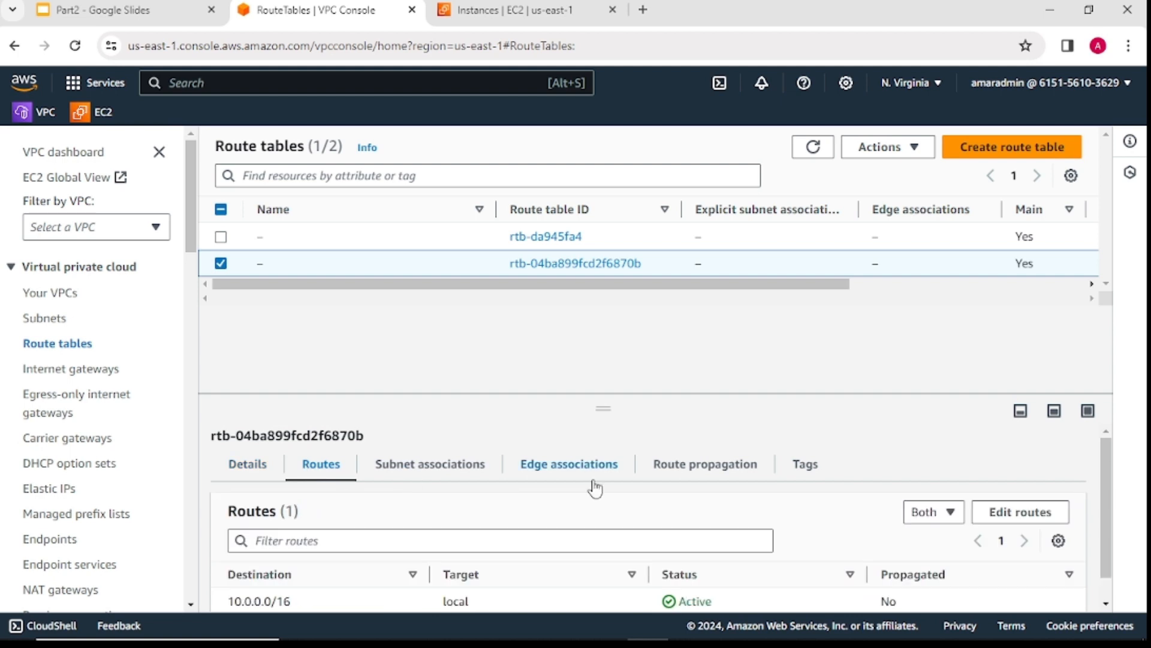
pyautogui.scroll(-1, 781, 522)
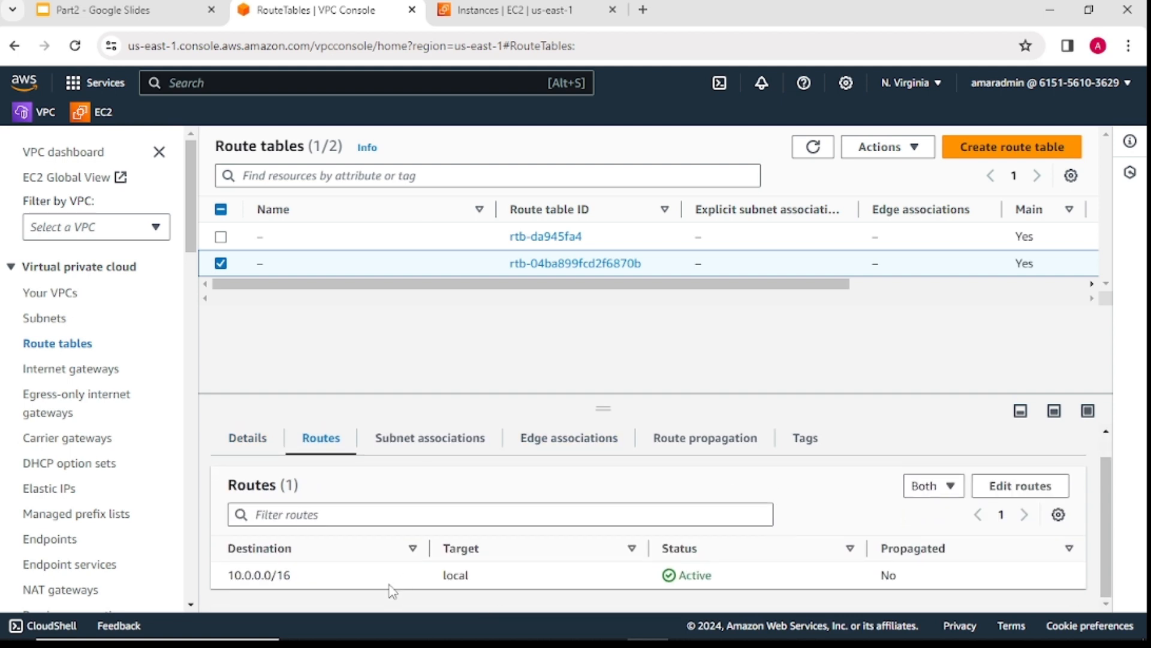
# Edit the routes of my-vpc's route table and add one with destination 0.0.0.0/16 and target type Internet Gateway.
pyautogui.click(1039, 487)
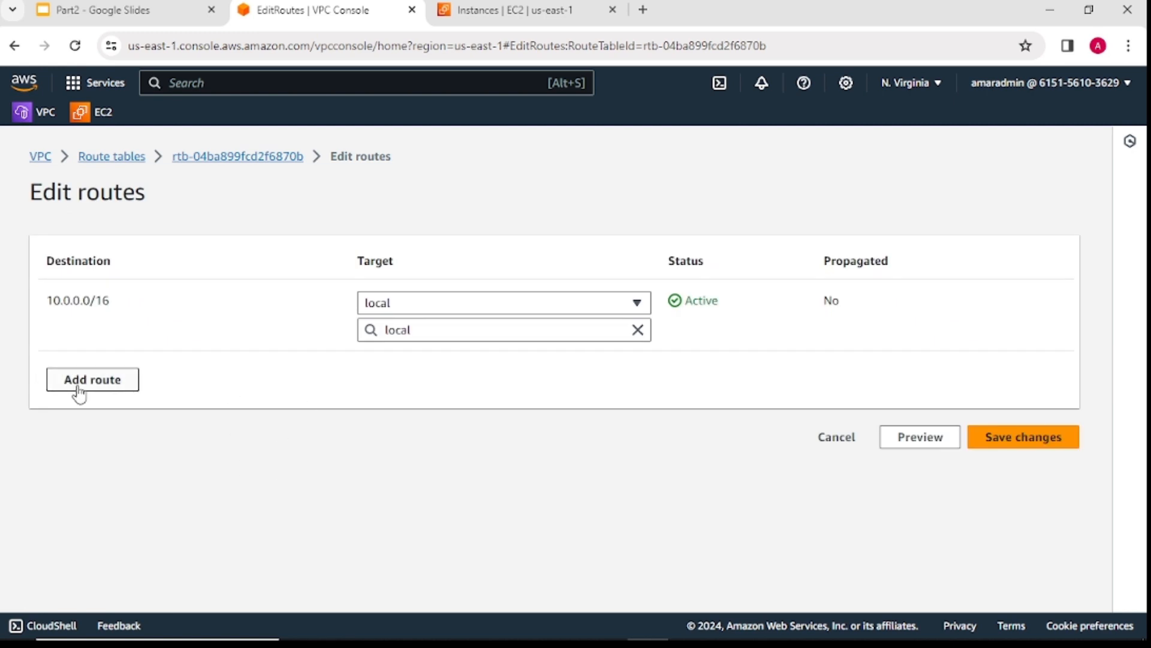
pyautogui.click(78, 393)
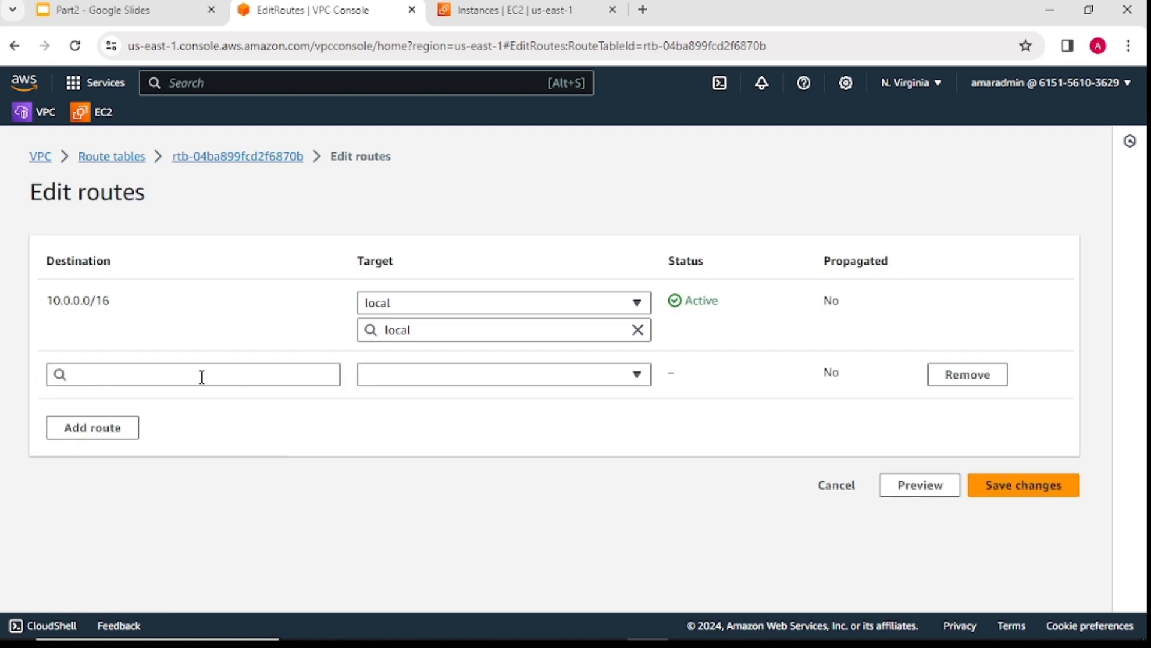
pyautogui.click(142, 375)
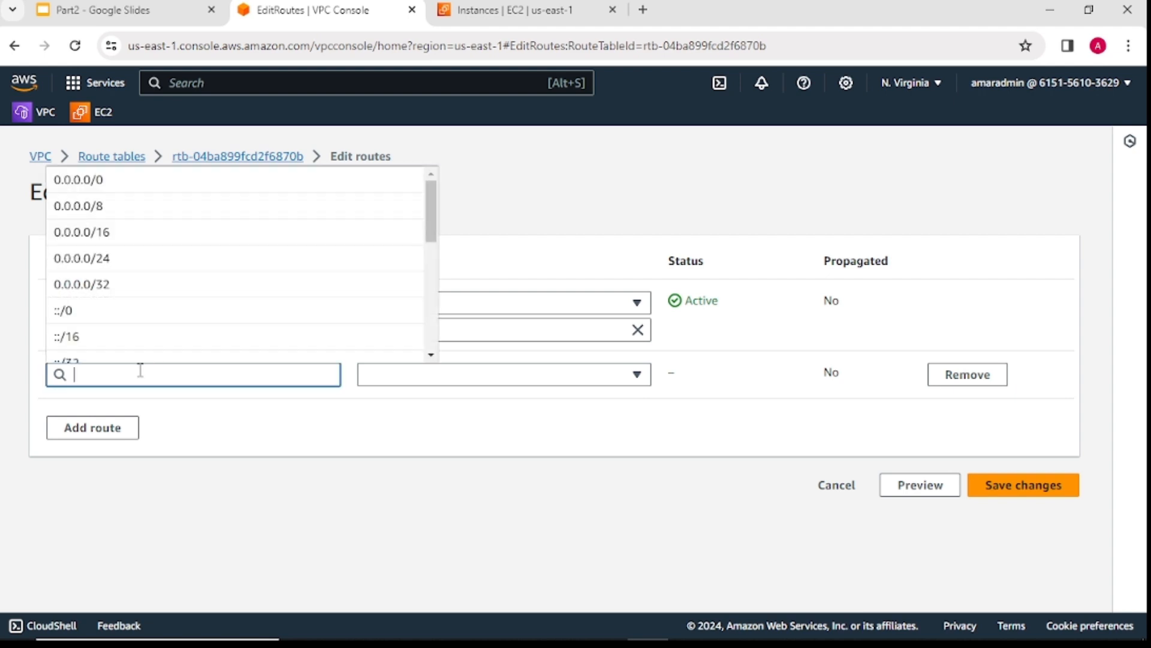
pyautogui.click(135, 238)
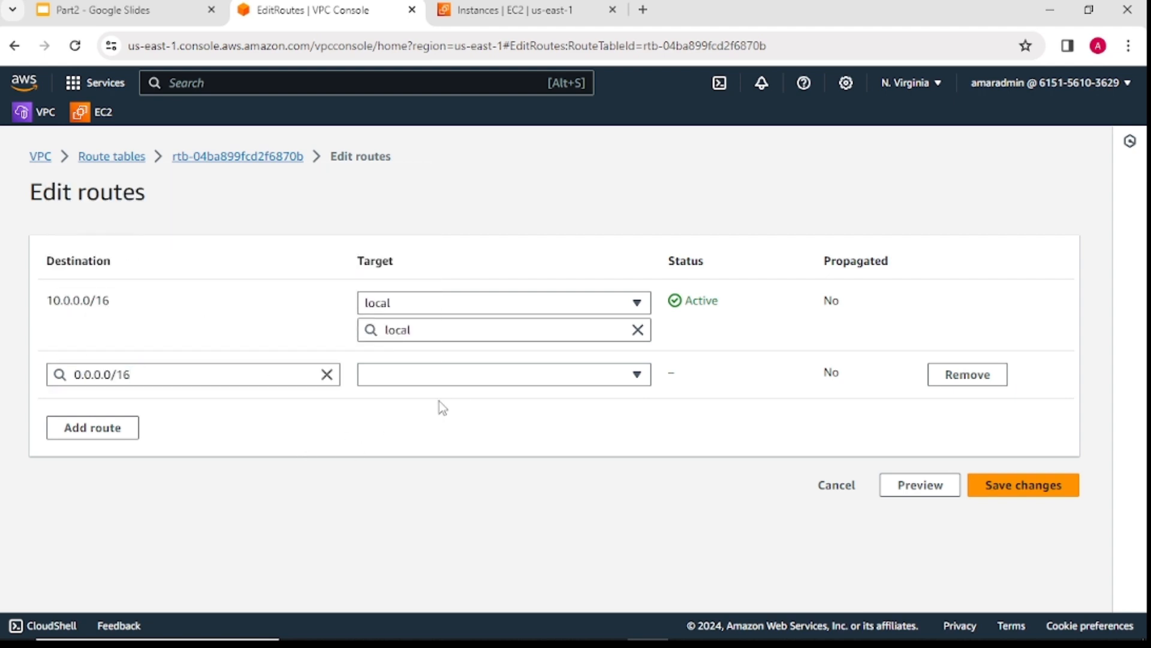
pyautogui.click(458, 382)
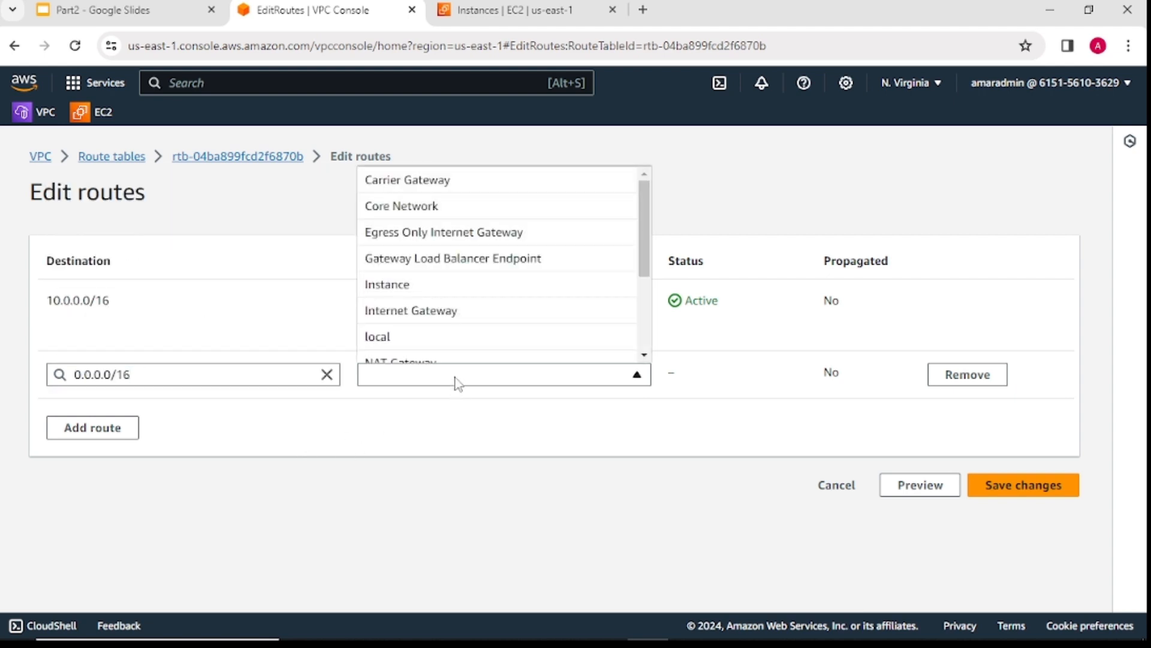
pyautogui.click(450, 311)
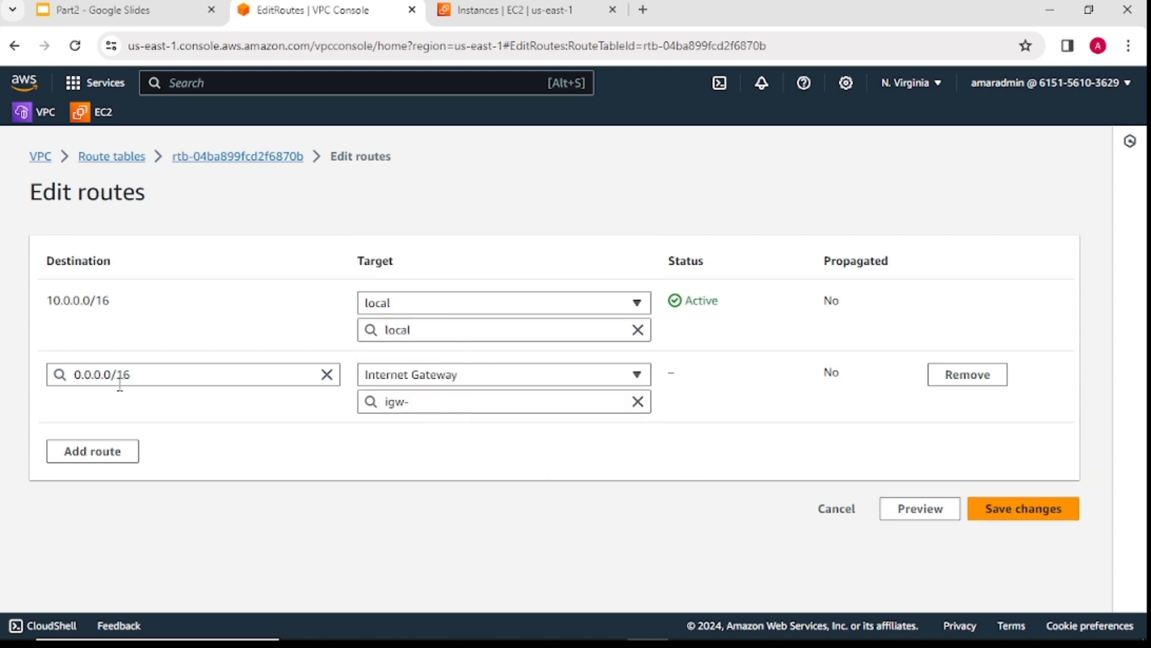
# Change the new route's destination to 0.0.0.0/0, try to save the routes, and check the target options.
pyautogui.click(327, 374)
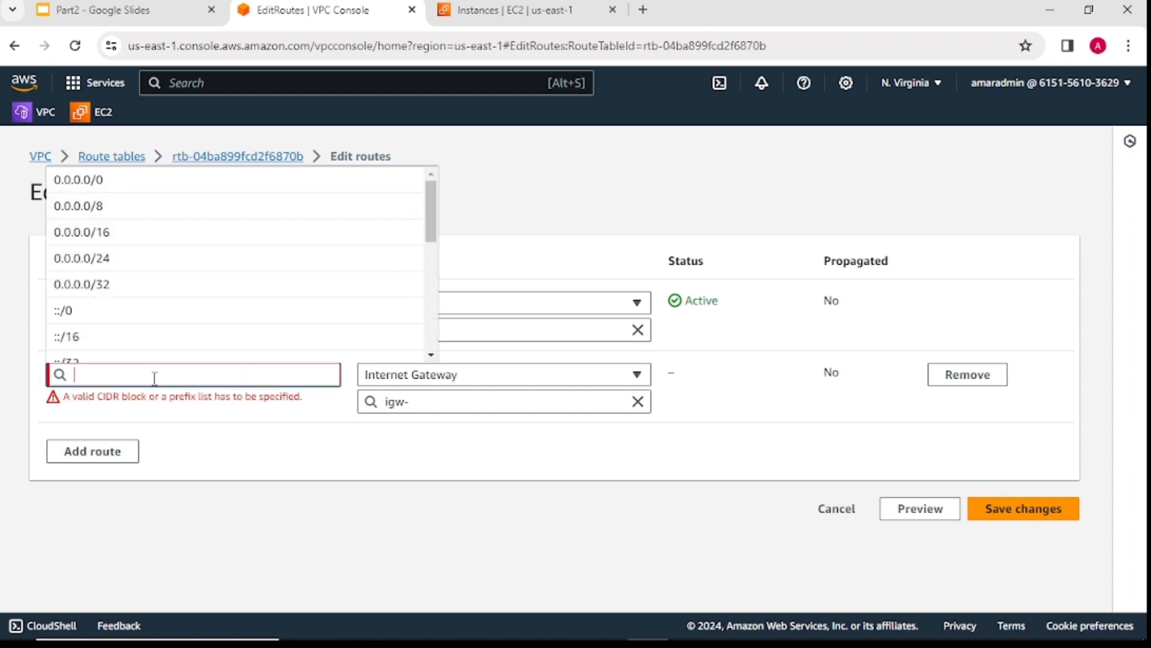
pyautogui.write('0.0')
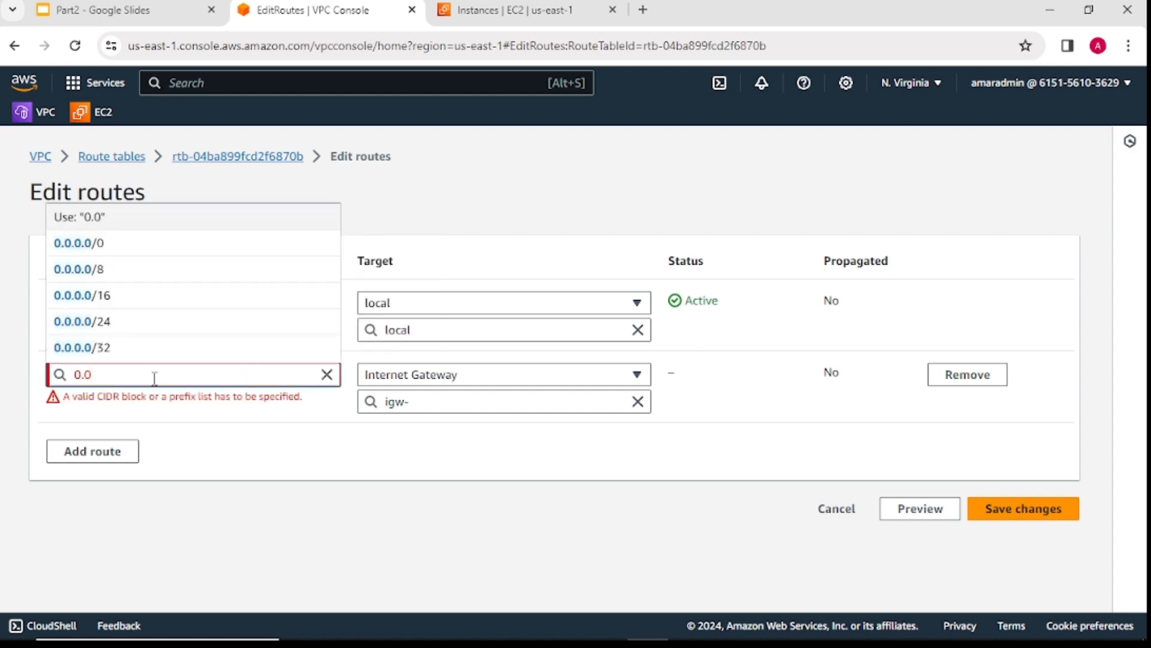
pyautogui.click(150, 243)
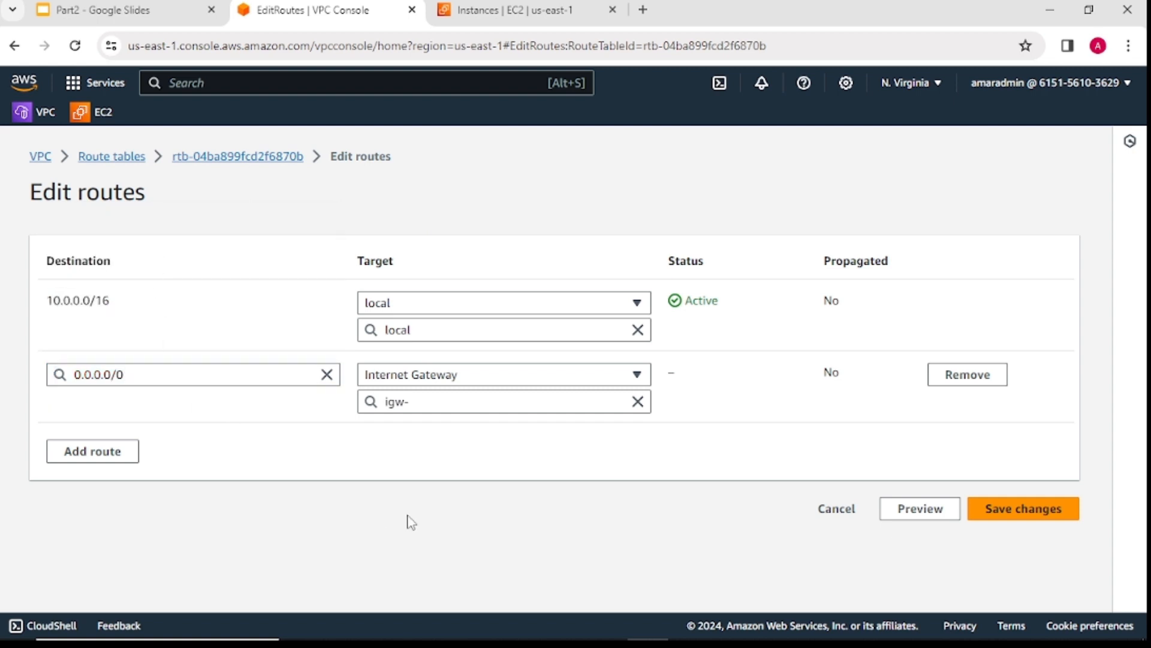
pyautogui.click(1037, 515)
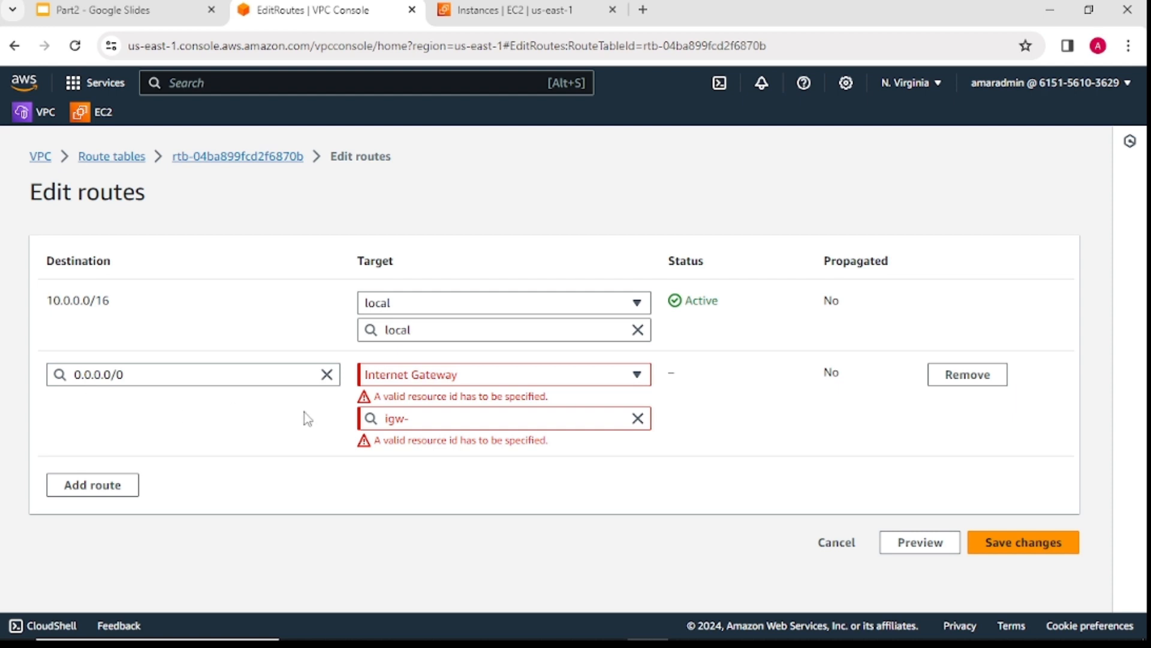
pyautogui.click(439, 377)
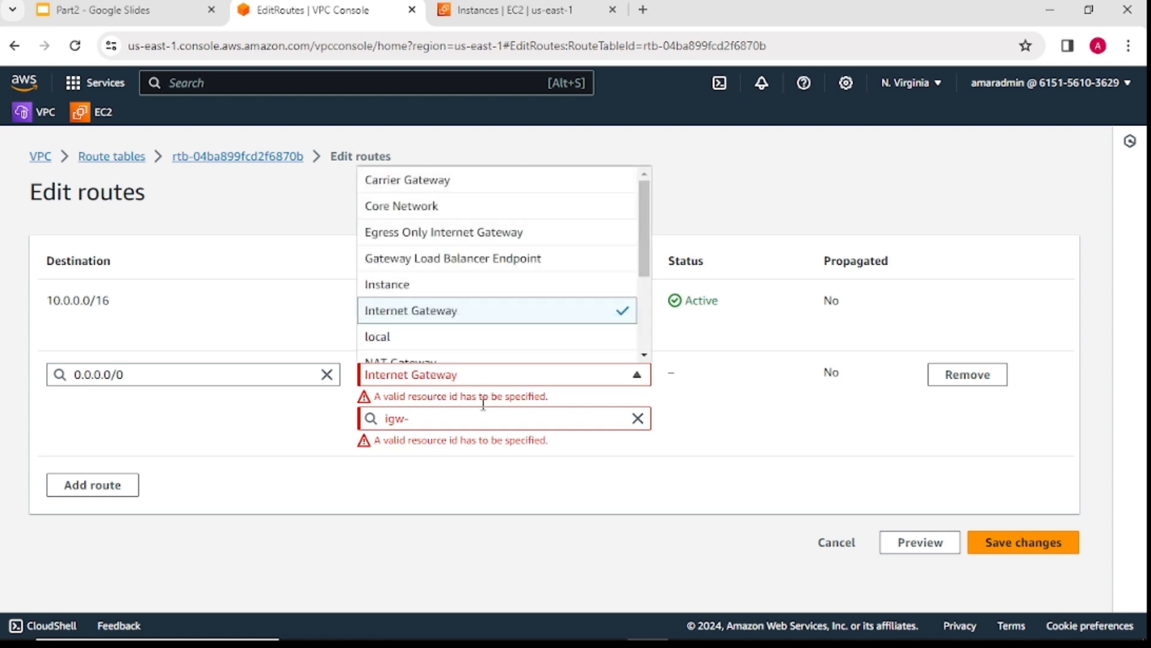
pyautogui.click(192, 478)
# Remove the incomplete internet gateway route and add a new route with destination 0.0.0.0/0.
pyautogui.click(968, 374)
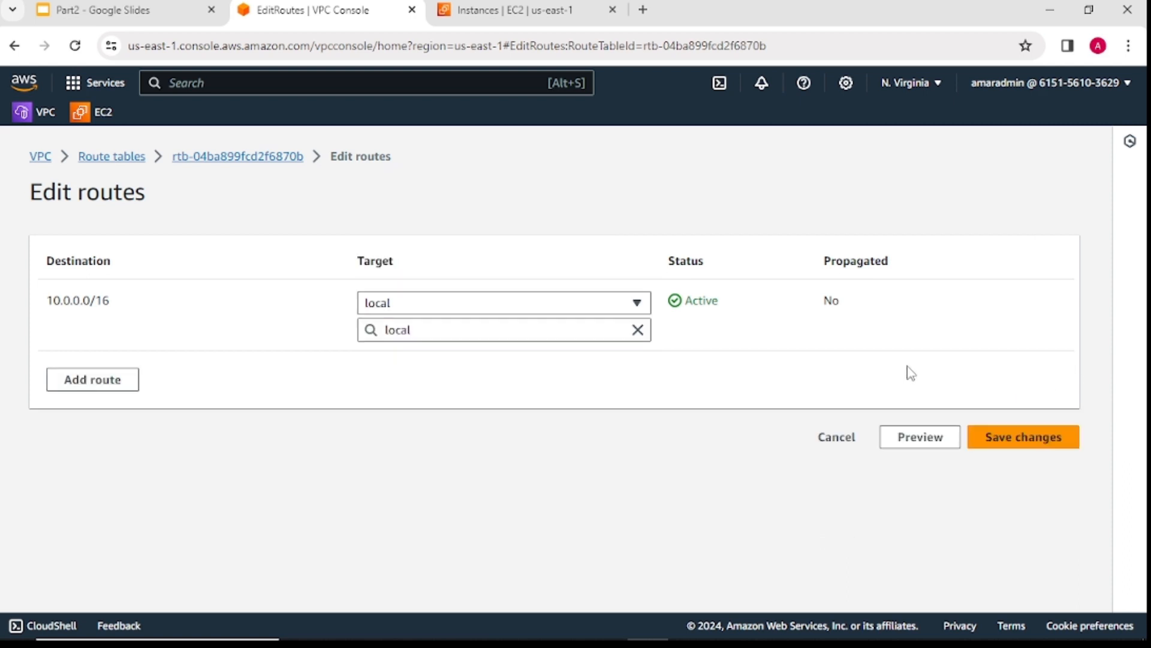
pyautogui.click(112, 385)
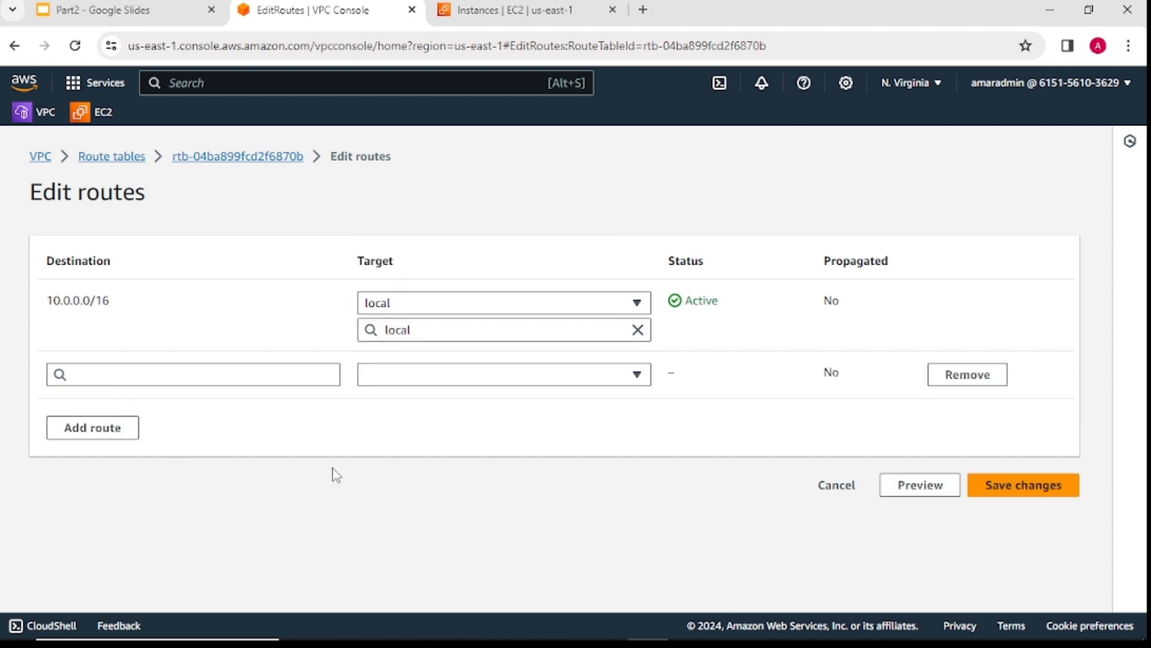
pyautogui.click(189, 380)
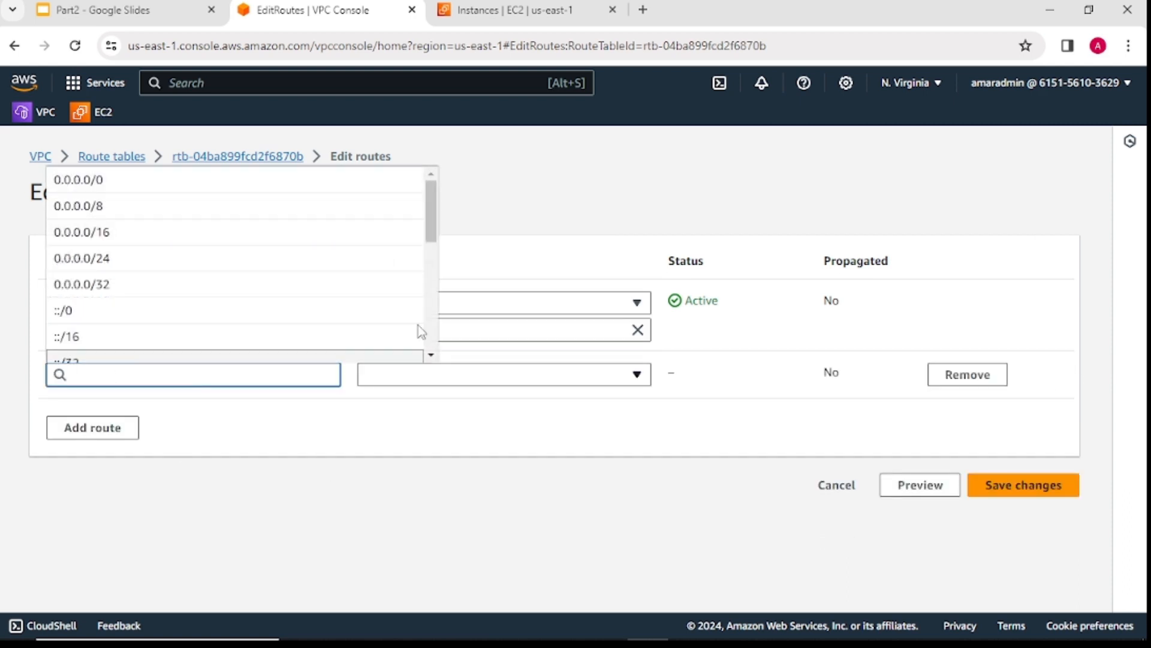
pyautogui.click(190, 183)
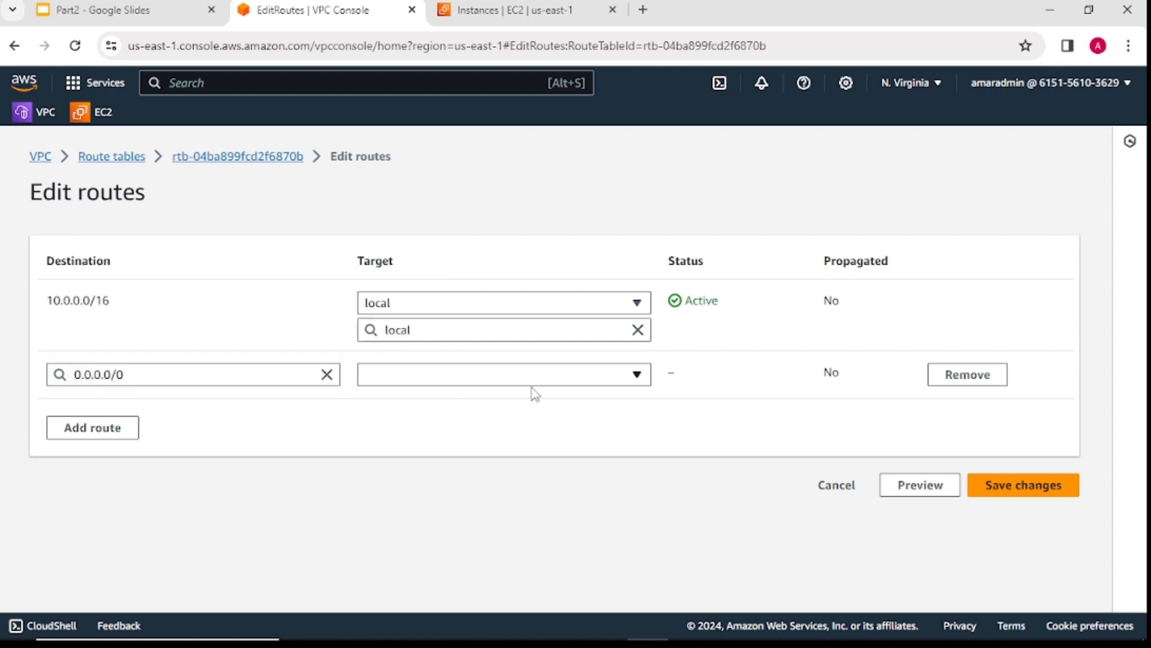
# Target the new route at the internet gateway my-igw and save the route changes.
pyautogui.click(638, 378)
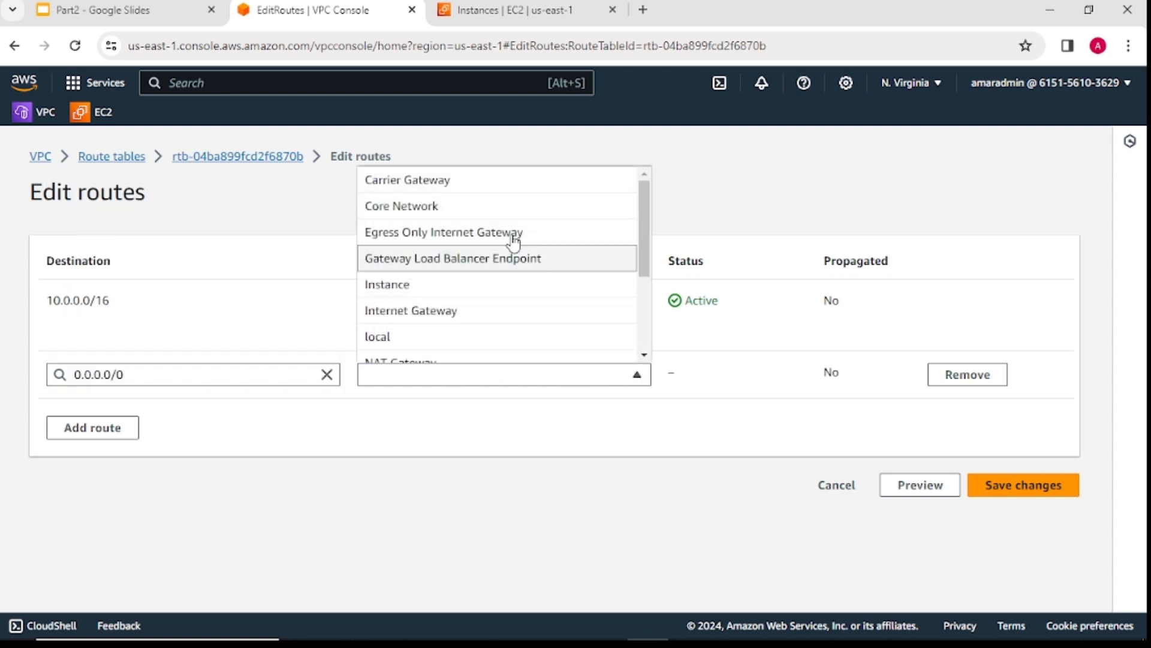
pyautogui.scroll(-2, 422, 333)
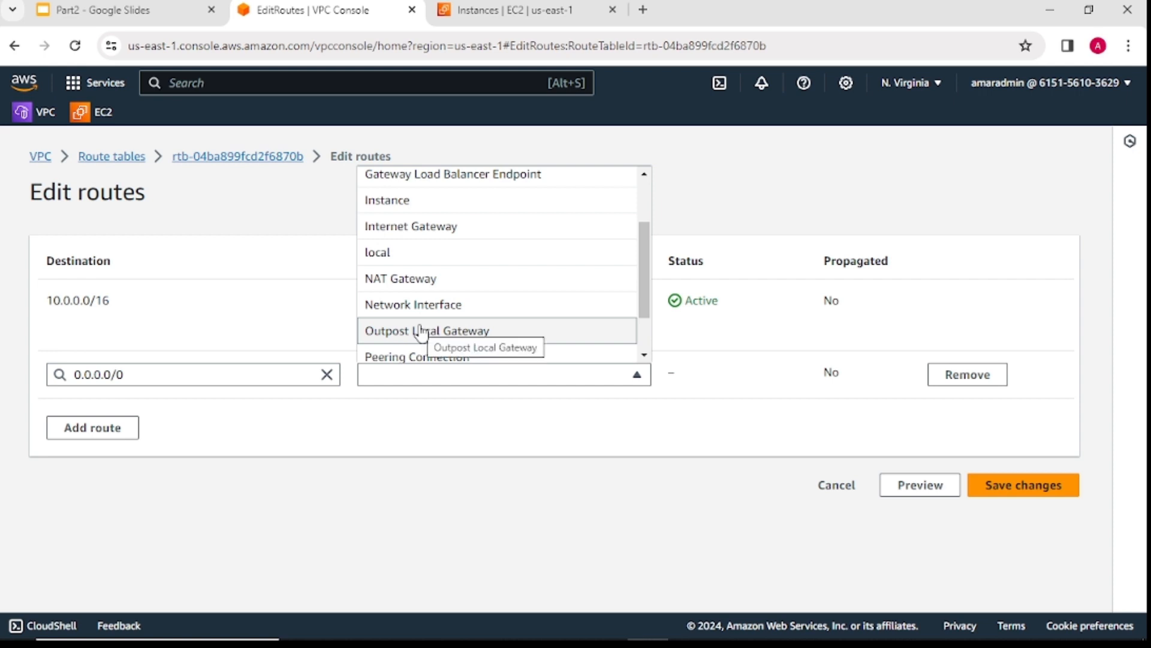
pyautogui.click(414, 227)
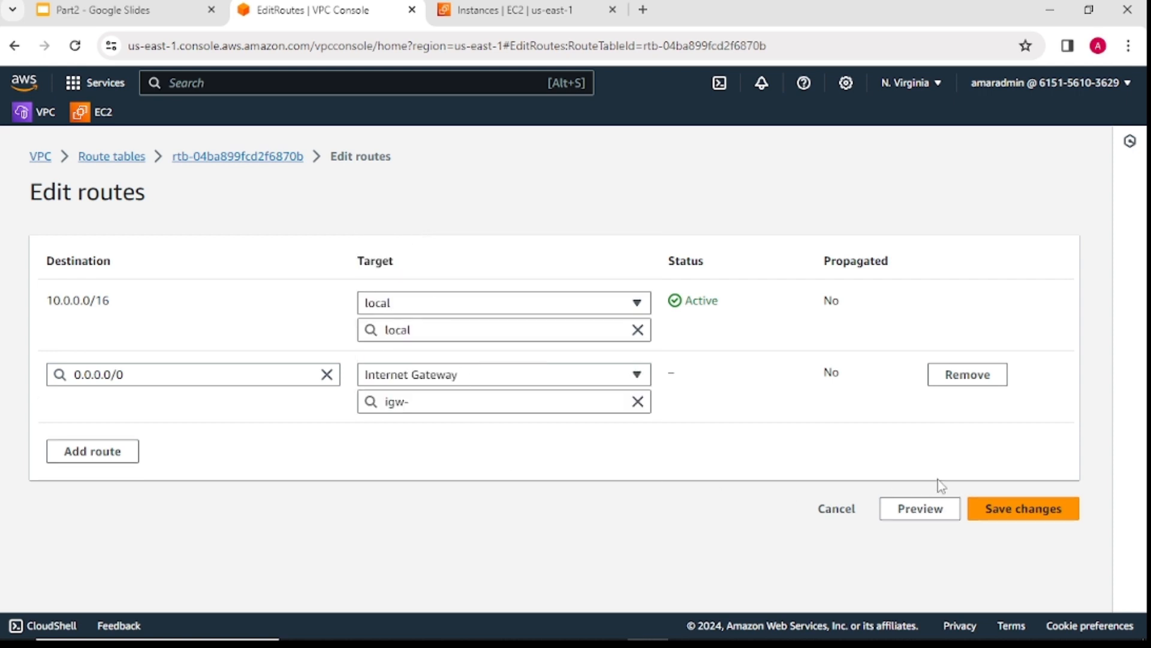
pyautogui.click(453, 402)
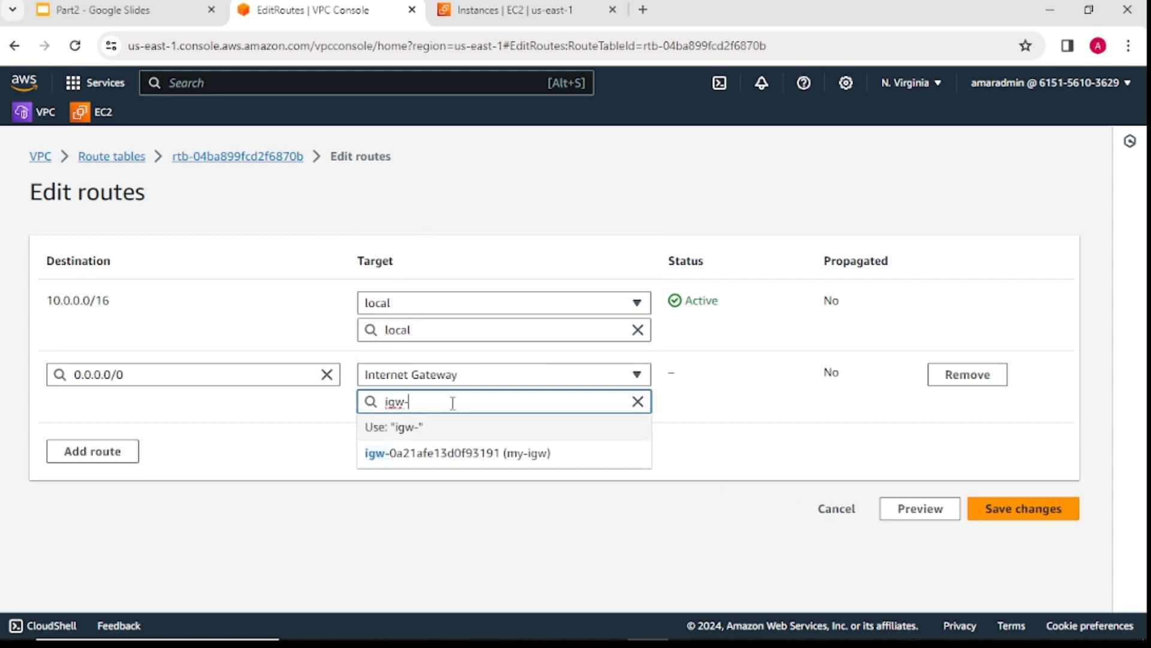
pyautogui.click(444, 463)
pyautogui.click(1040, 515)
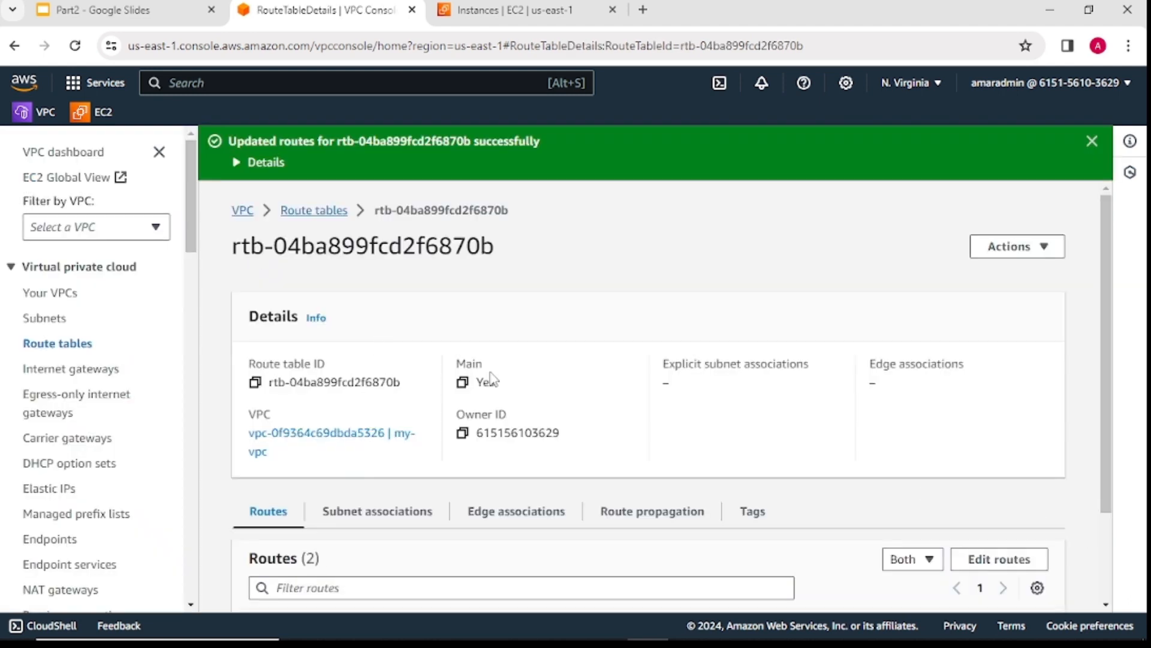
# Switch to the Part2 presentation in Google Slides and present the "Exercise with my VPC" slide.
pyautogui.click(94, 12)
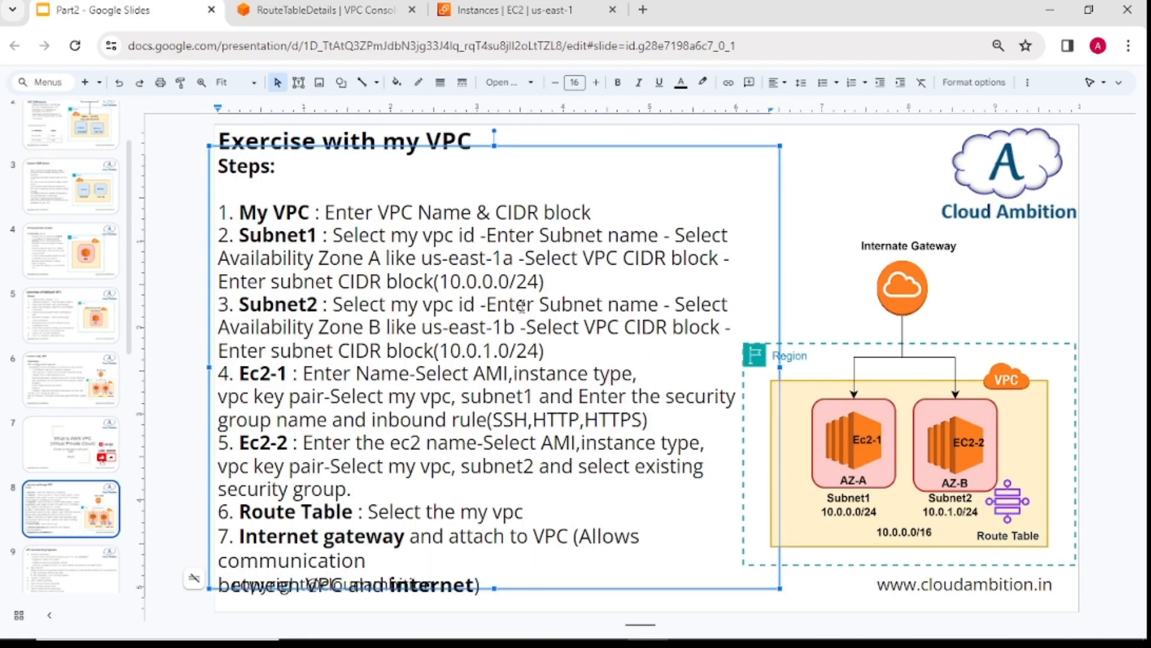
pyautogui.click(844, 171)
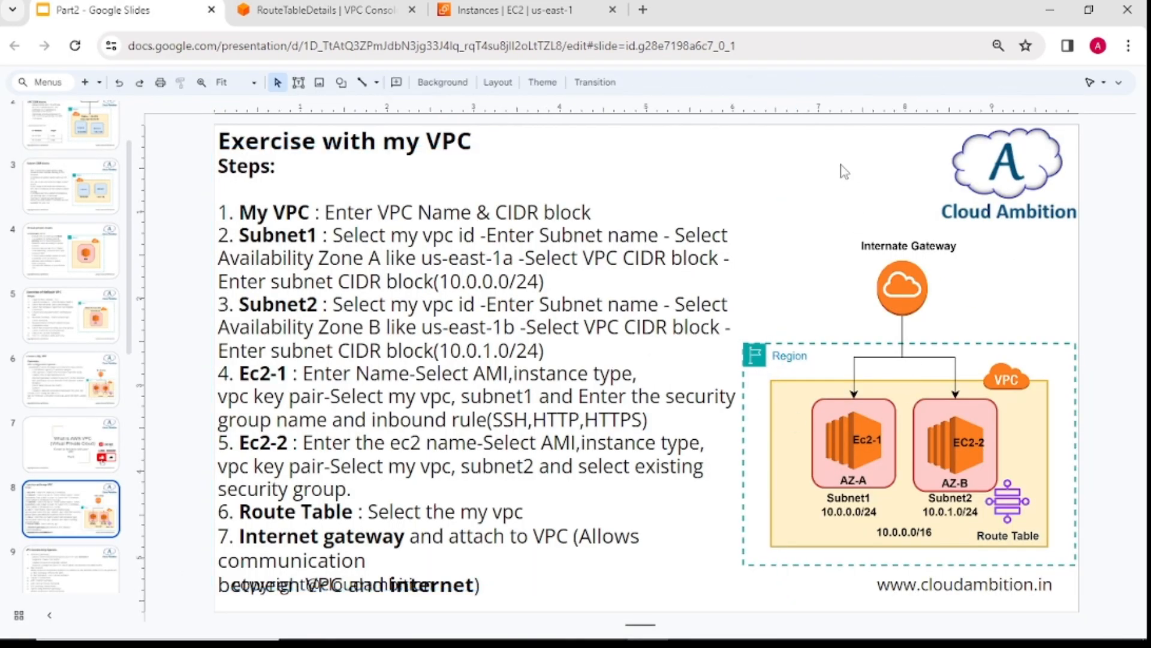
pyautogui.hotkey('ctrl', 'F5')
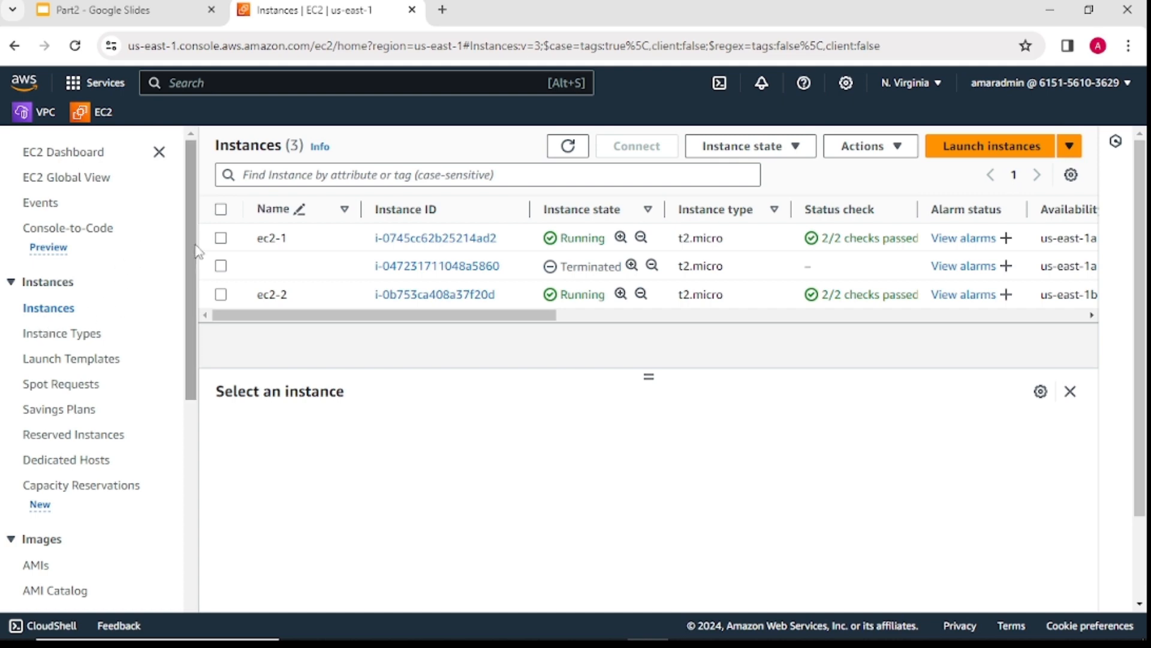
# Select instance ec2-1 in the EC2 console, copy its public IPv4 address and switch to MobaXterm.
pyautogui.click(221, 238)
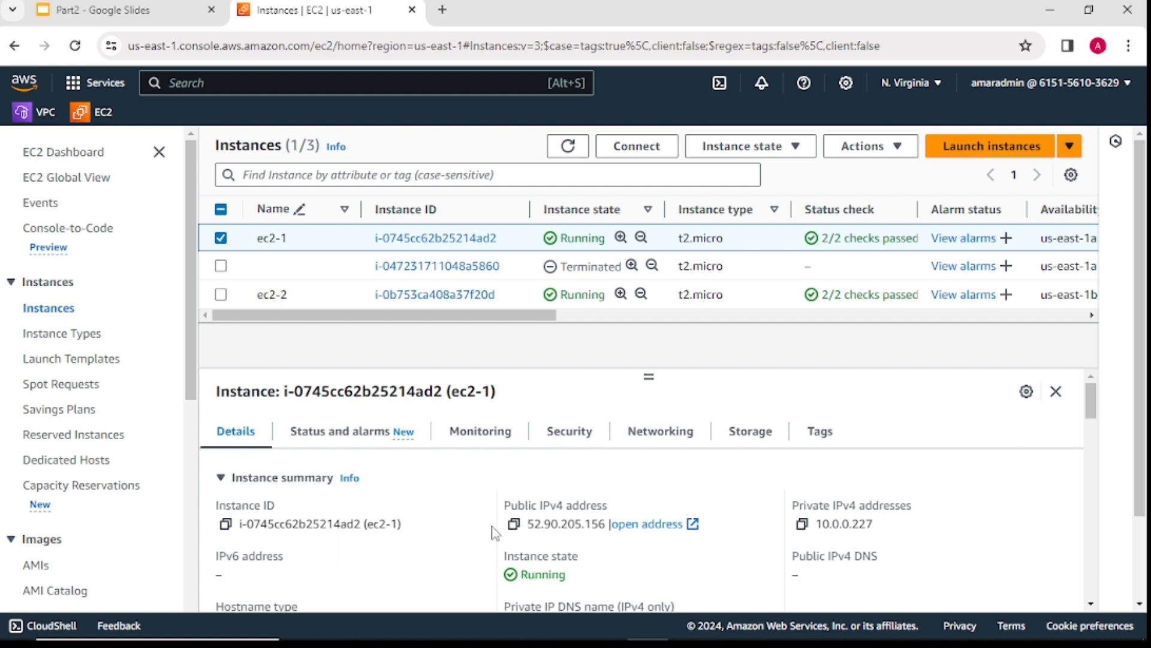
pyautogui.click(514, 524)
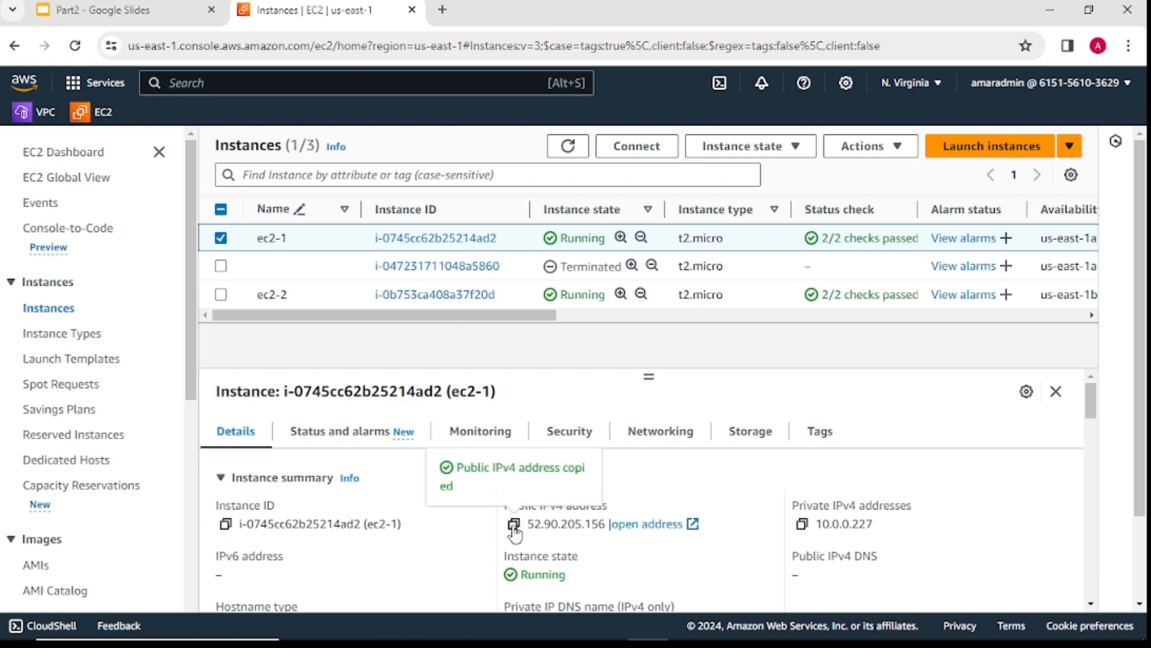
pyautogui.hotkey('alt', 'Tab')
pyautogui.hotkey('alt', 'Tab')
# Edit the saved Ec2 session with remote host 52.90.205.156, check its private key in the advanced SSH settings and save it.
pyautogui.click(70, 133)
pyautogui.rightClick(72, 132)
pyautogui.click(105, 211)
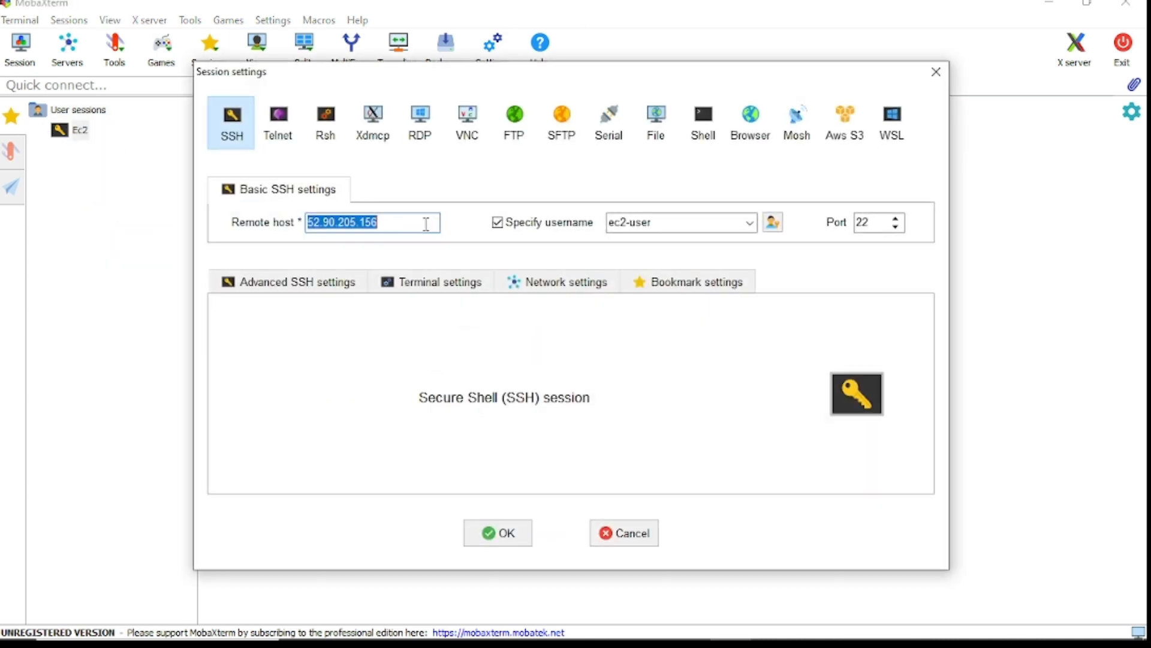
pyautogui.click(423, 226)
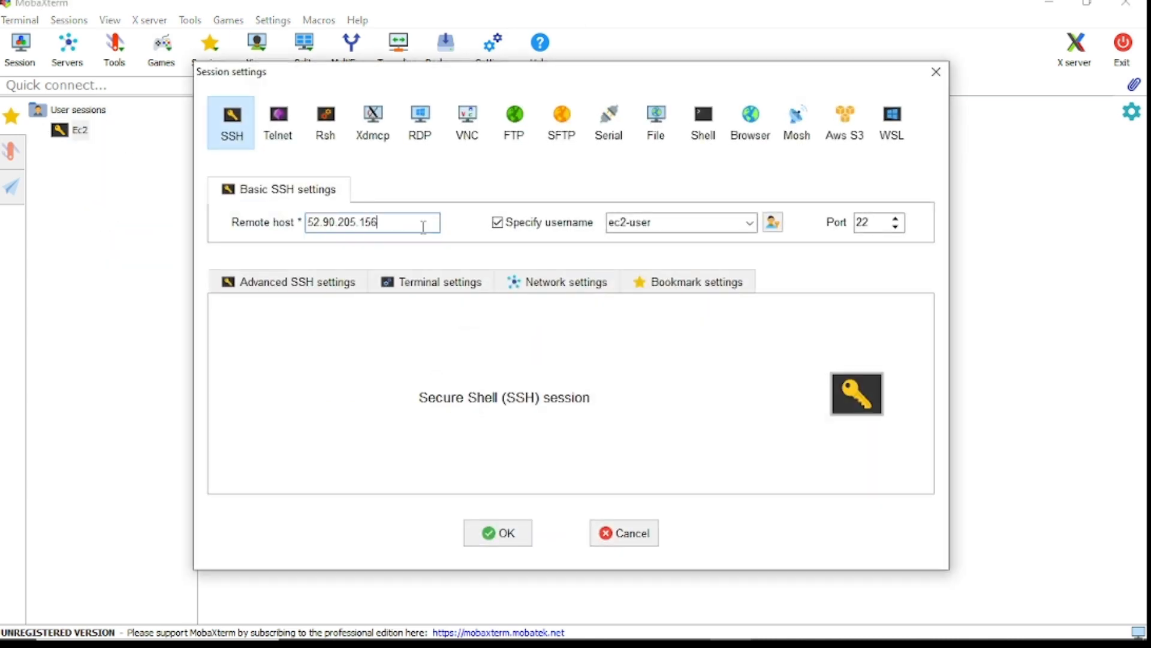
pyautogui.click(276, 288)
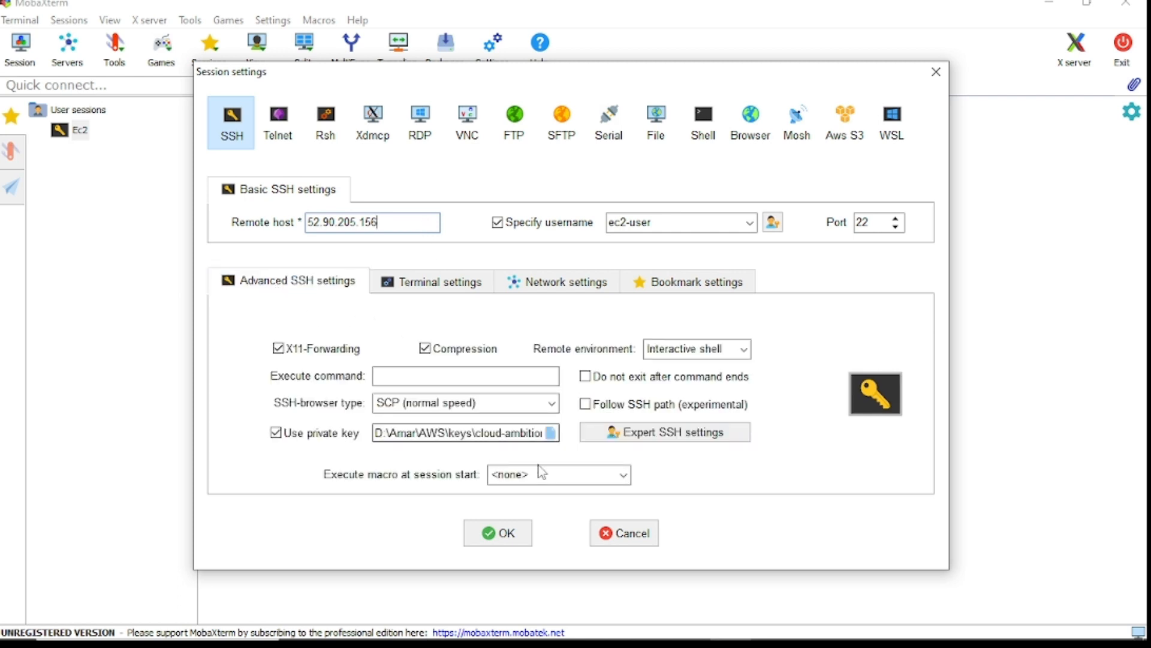
pyautogui.click(500, 533)
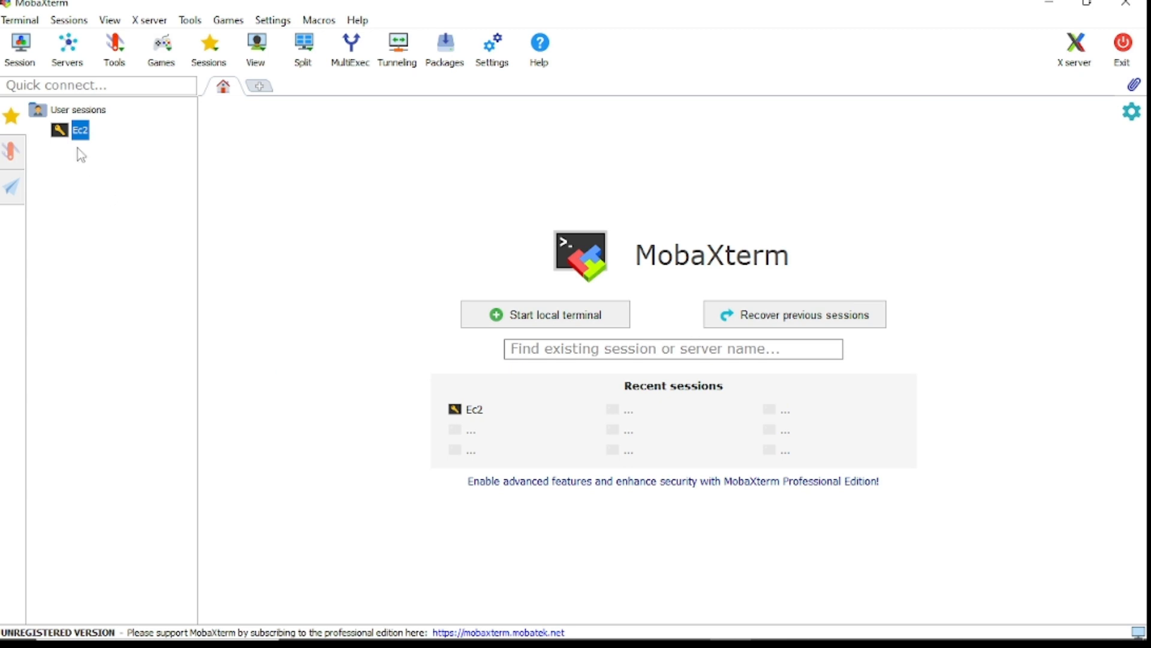
# Connect to the Ec2 session and test its internet access by running curl google.com.
pyautogui.doubleClick(66, 138)
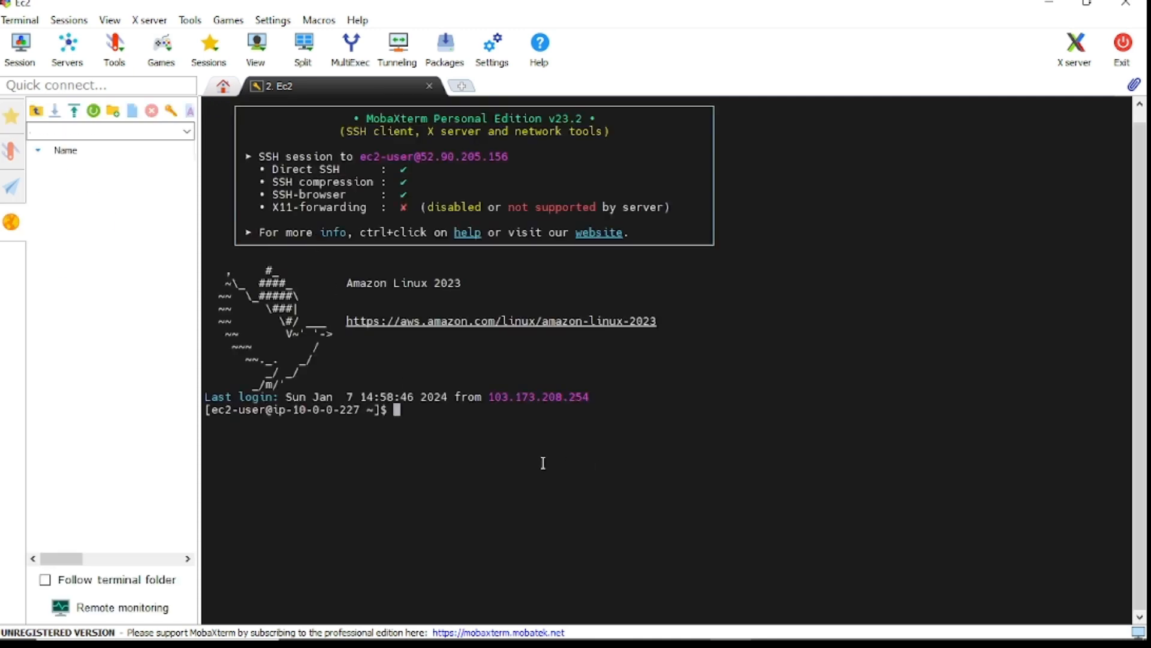
pyautogui.press('Return')
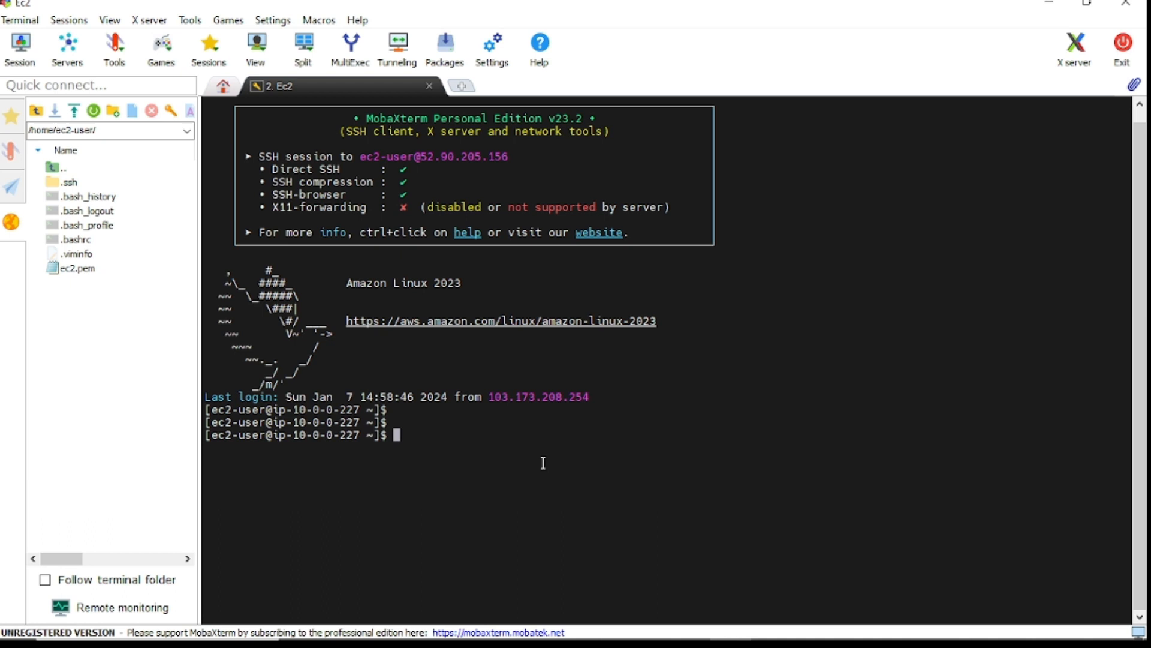
pyautogui.write('curl google.com')
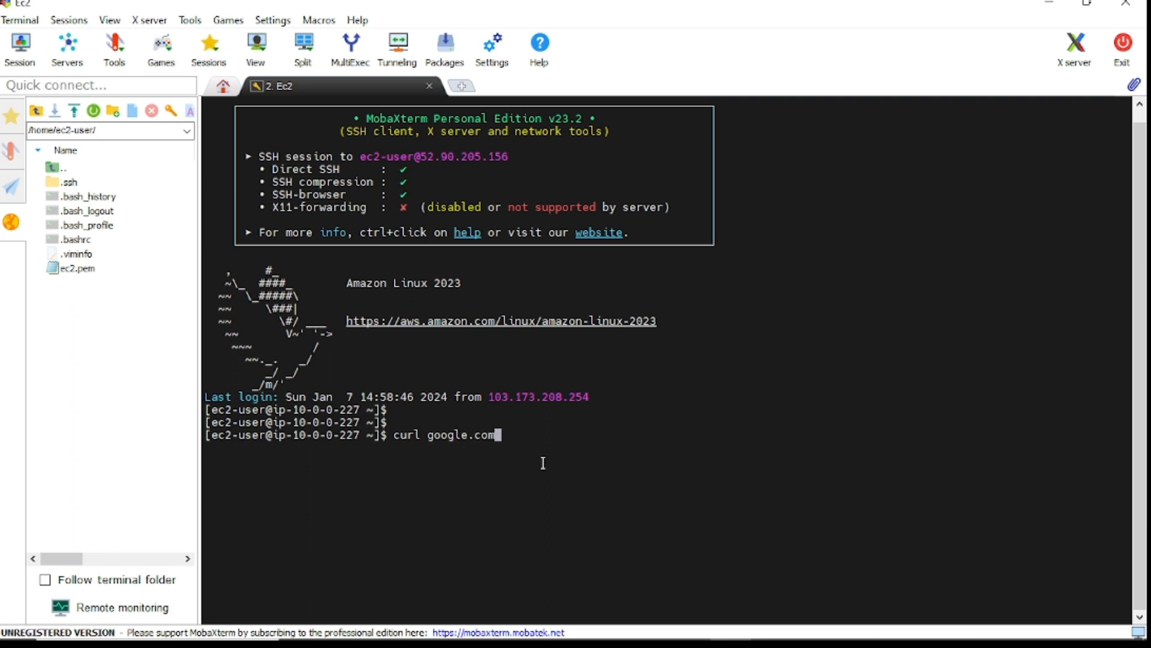
pyautogui.press('Return')
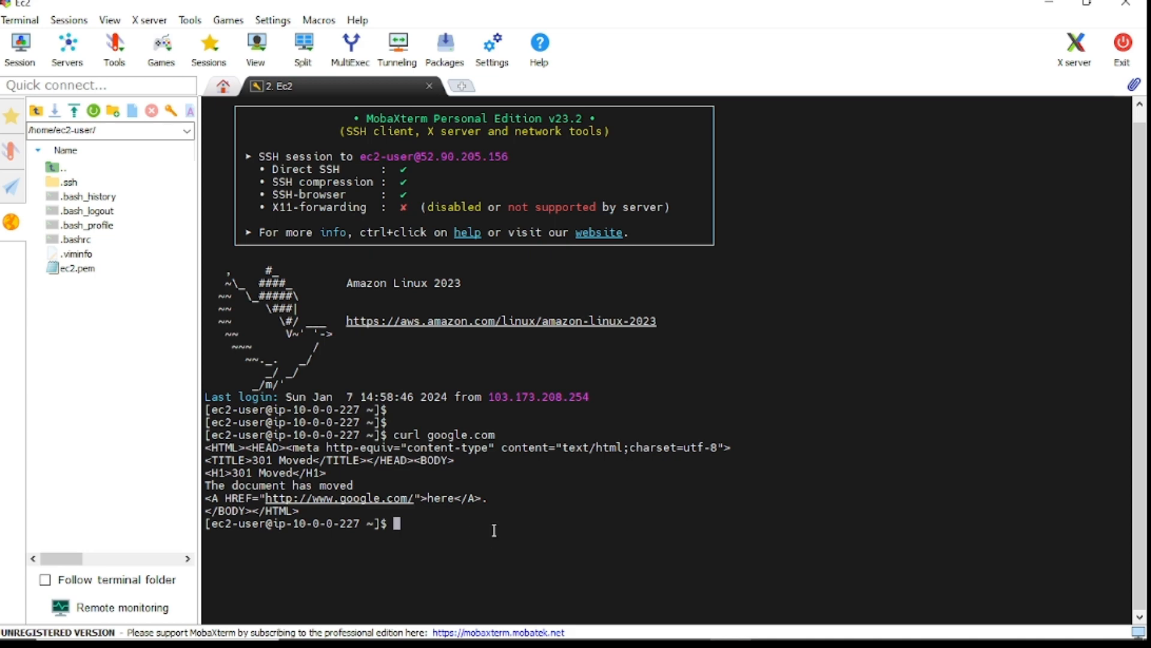
# List the files in ec2-1's home directory, and copy the private IPv4 address of ec2-2 from the EC2 console.
pyautogui.write('ls')
pyautogui.press('Return')
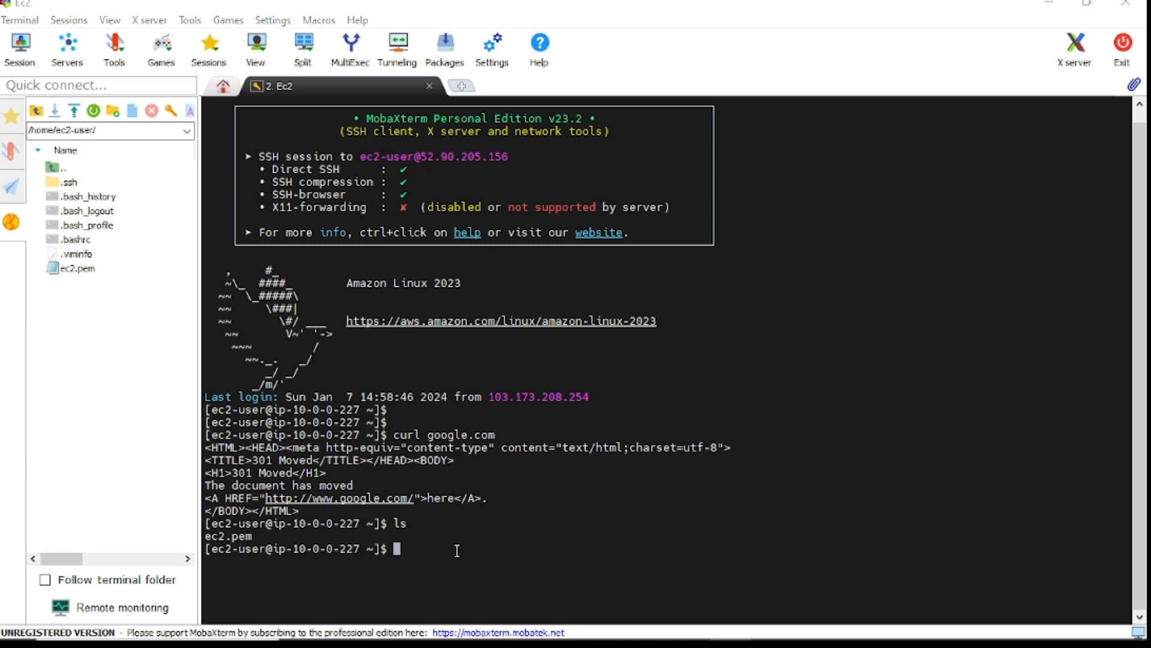
pyautogui.hotkey('alt', 'Tab')
pyautogui.click(220, 237)
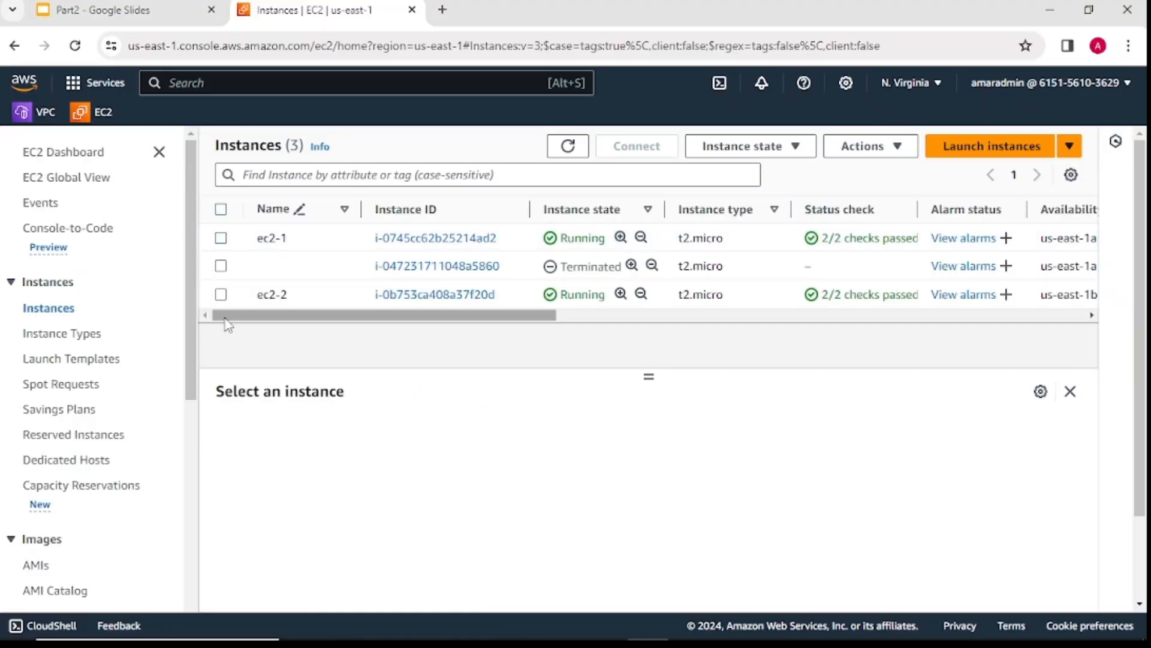
pyautogui.click(220, 294)
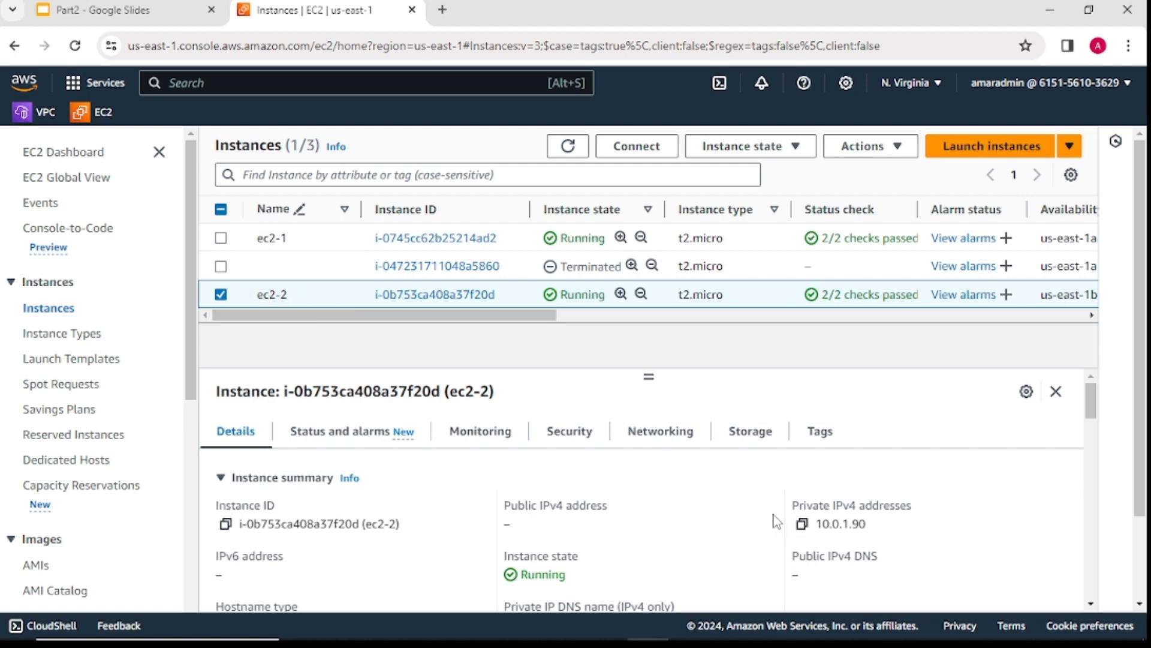
pyautogui.click(802, 525)
pyautogui.hotkey('alt', 'Tab')
pyautogui.write('ssh -i ')
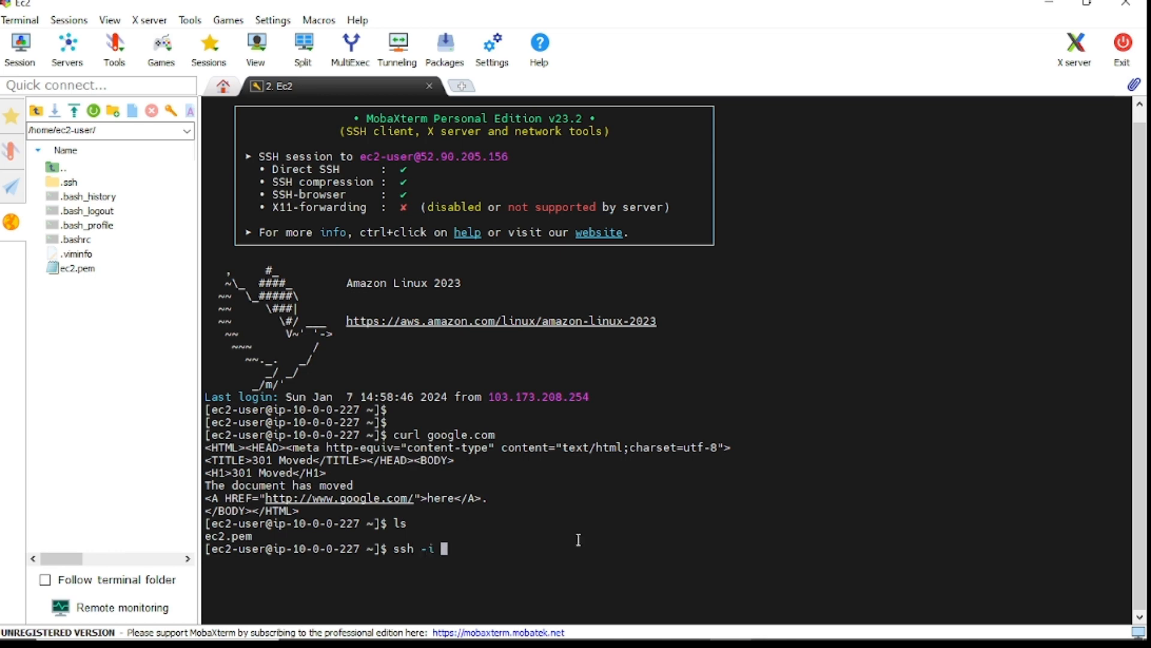
pyautogui.write('ec2')
pyautogui.press('Tab')
pyautogui.write('ec2-user')
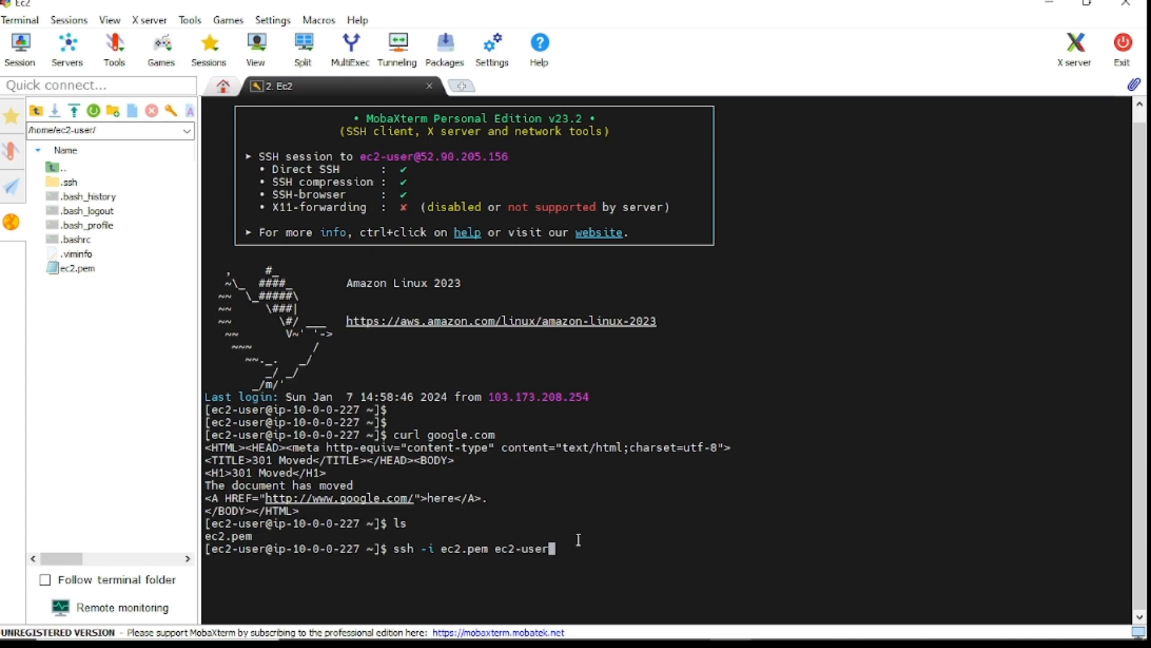
pyautogui.write('@')
pyautogui.hotkey('alt', 'Tab')
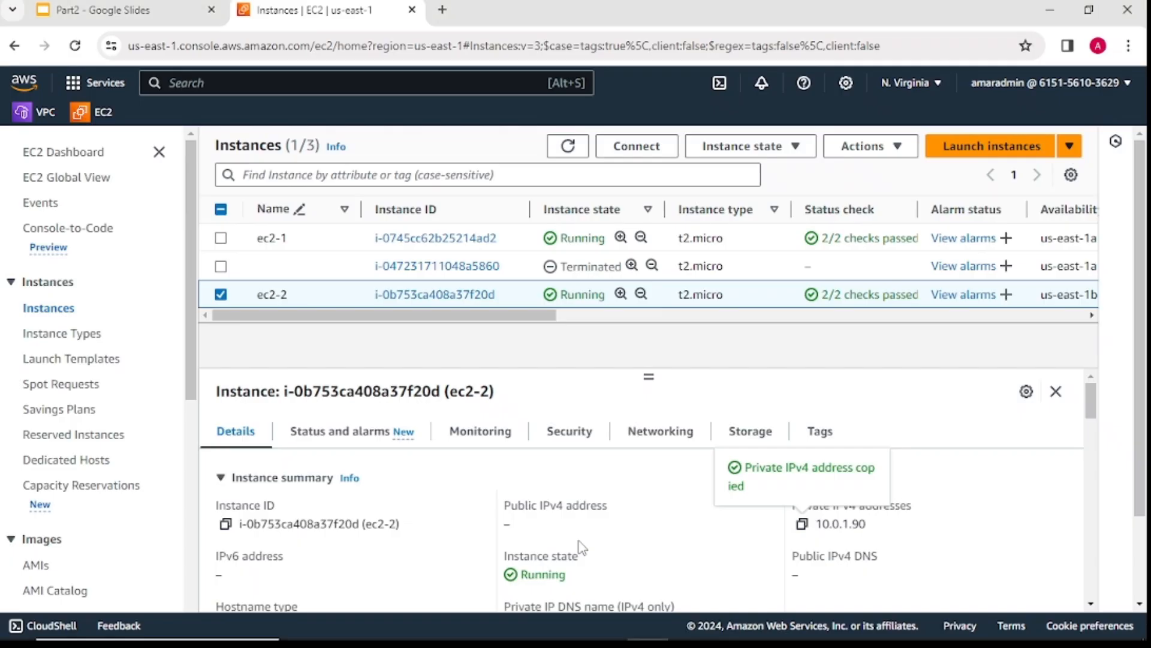
pyautogui.hotkey('alt', 'Tab')
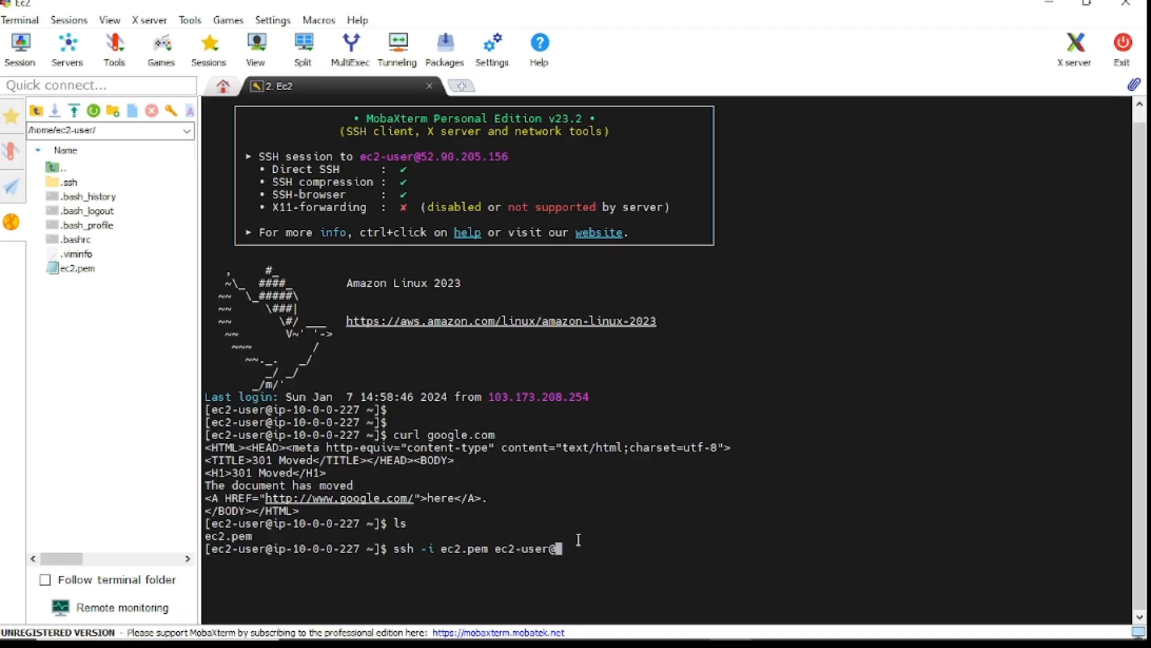
pyautogui.write('10.0.1090')
pyautogui.press('BackSpace')
pyautogui.press('BackSpace')
pyautogui.write('.90')
pyautogui.press('Return')
# Recheck the private IPv4 address of ec2-2 in the EC2 console and refresh the instances list.
pyautogui.hotkey('alt', 'Tab')
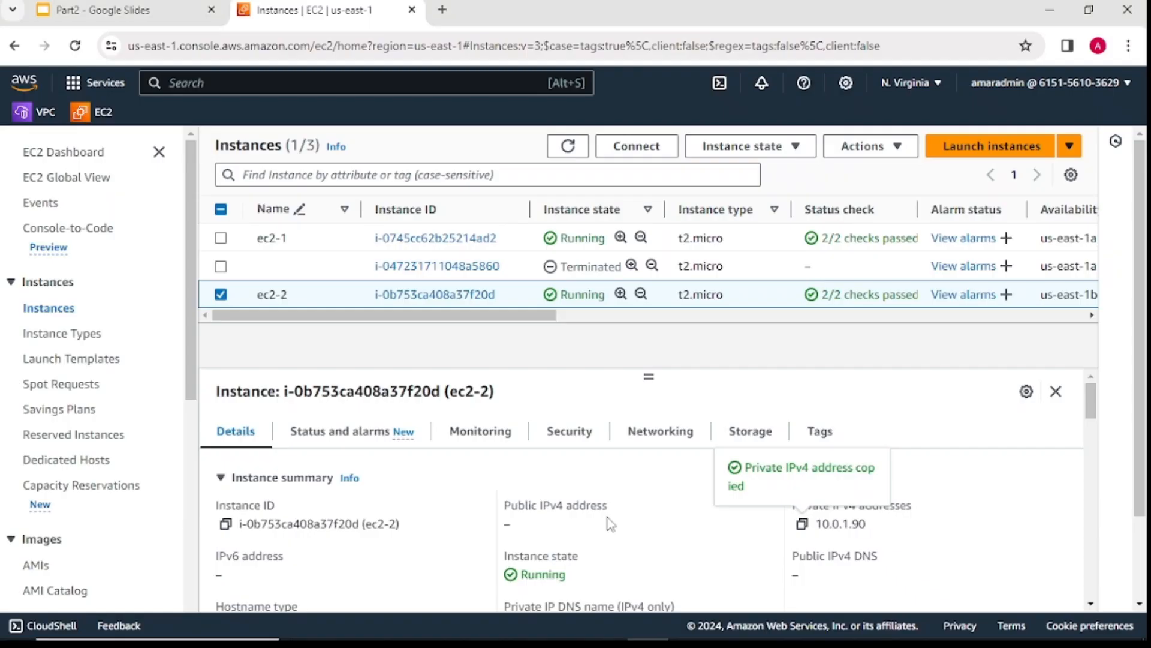
pyautogui.click(568, 149)
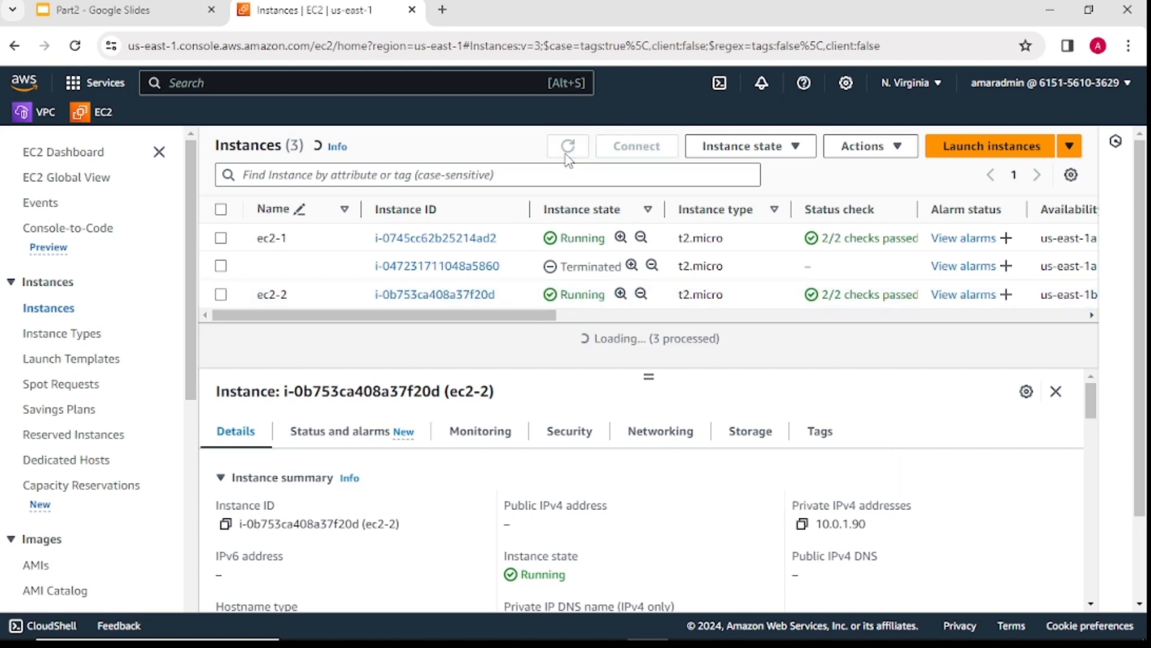
pyautogui.hotkey('alt', 'Tab')
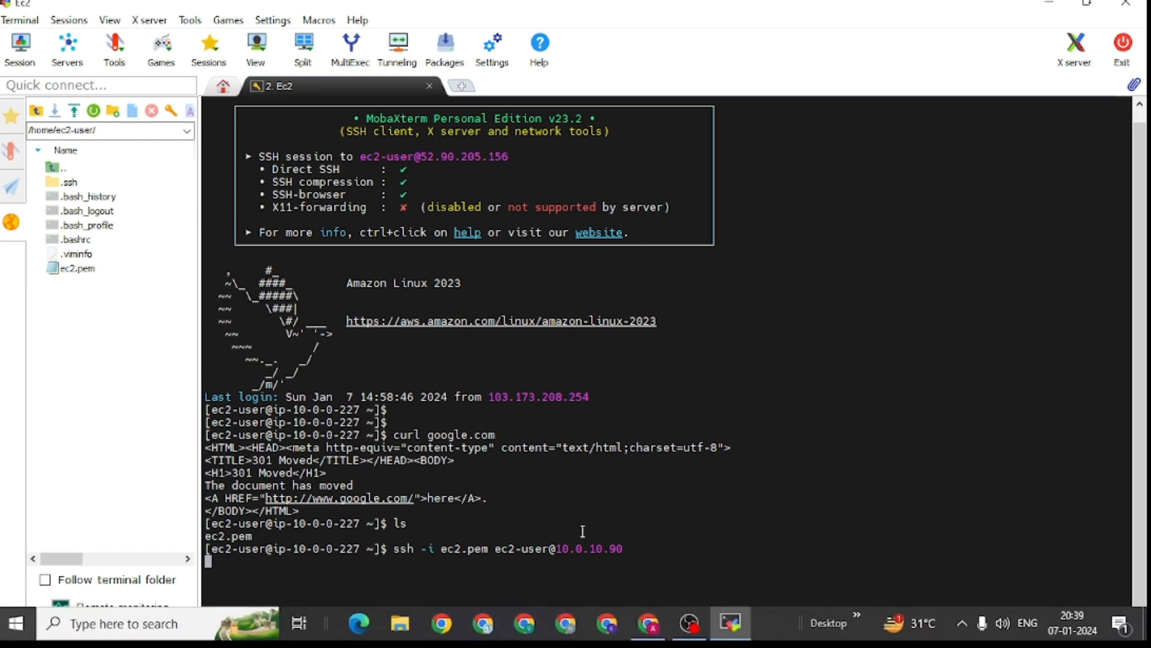
# Abort the pending connection and rerun the SSH command with the address corrected to 10.0.1.90.
pyautogui.hotkey('ctrl', 'c')
pyautogui.press('Up')
pyautogui.press('Left')
pyautogui.press('Left')
pyautogui.press('Left')
pyautogui.press('BackSpace')
pyautogui.press('Return')
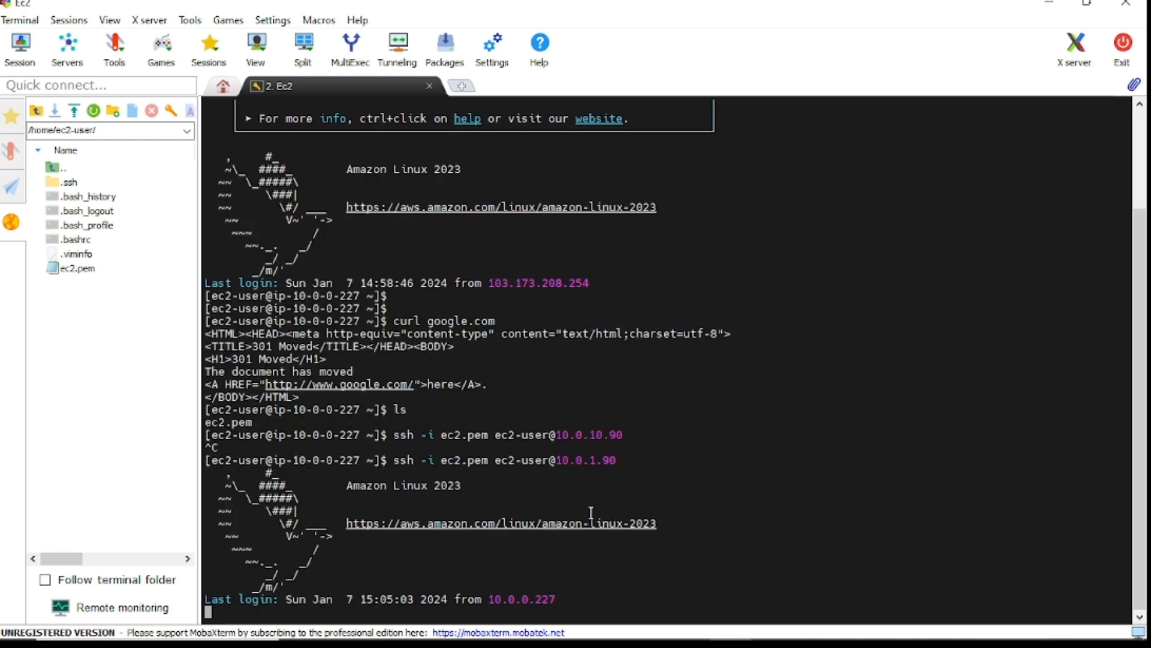